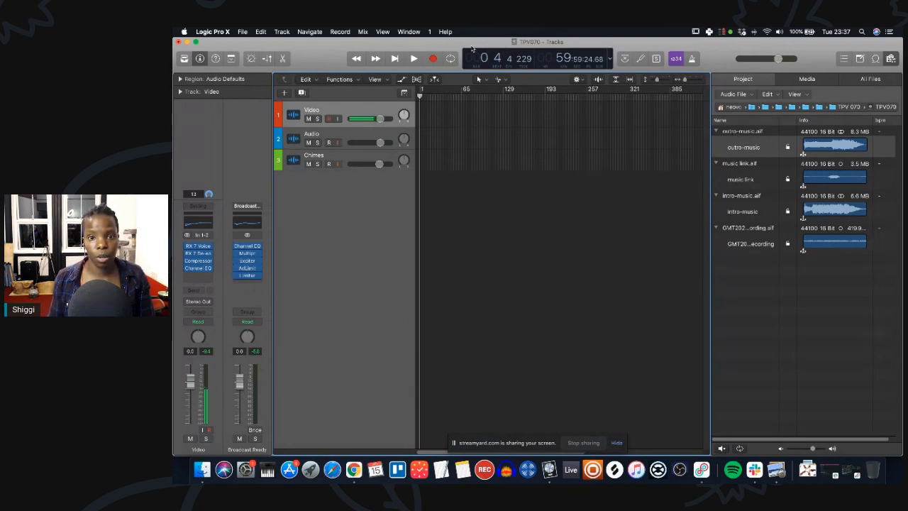
Open the Video track's Channel EQ plug-in, inspect its preset menu, and close the plug-in window.
double_click(474, 44)
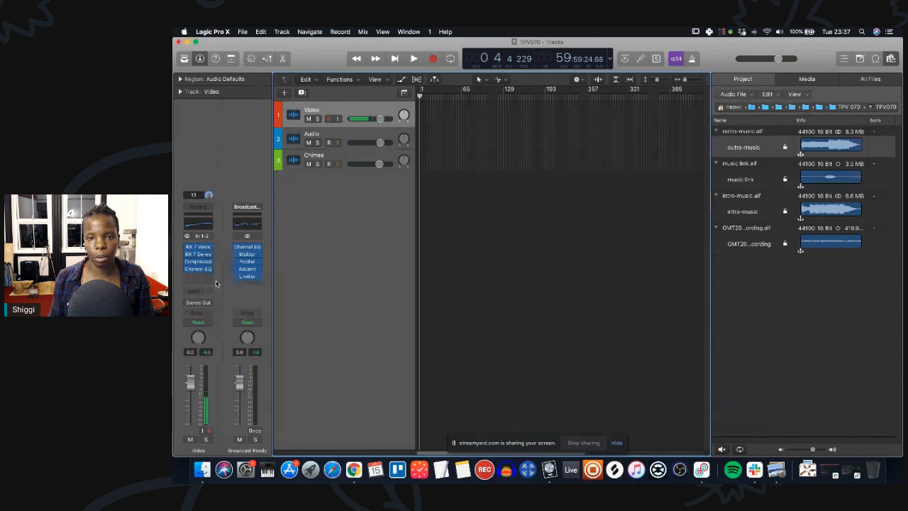
click(198, 224)
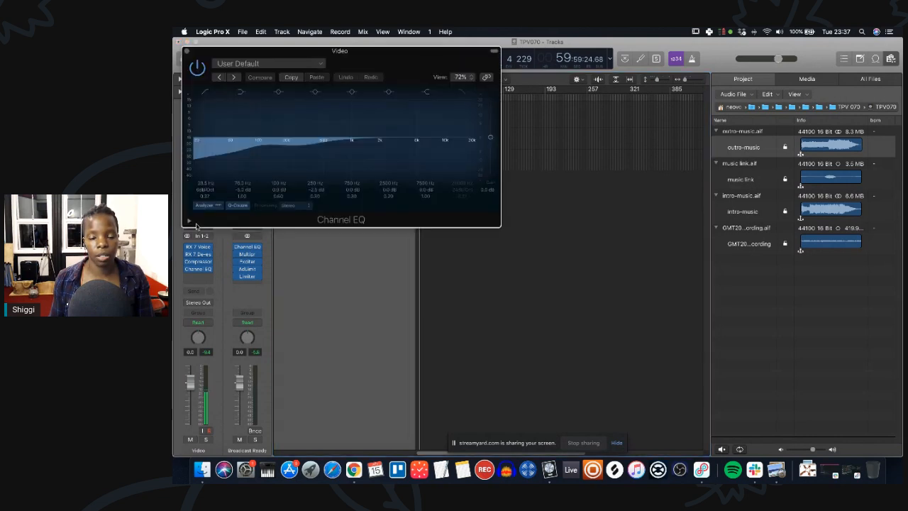
click(249, 68)
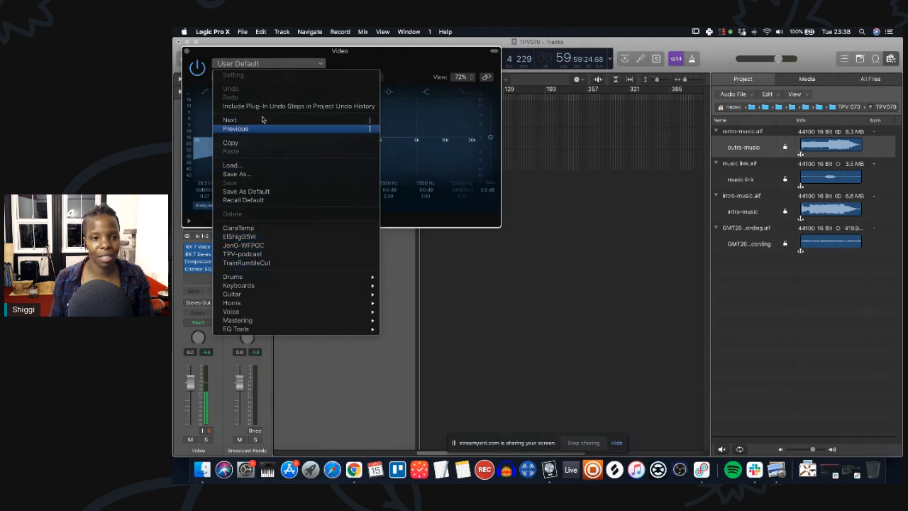
click(350, 63)
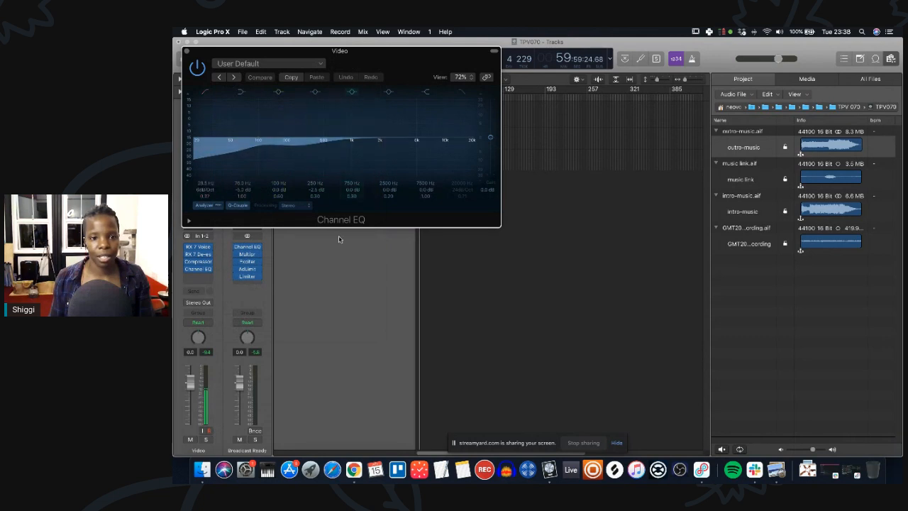
click(187, 51)
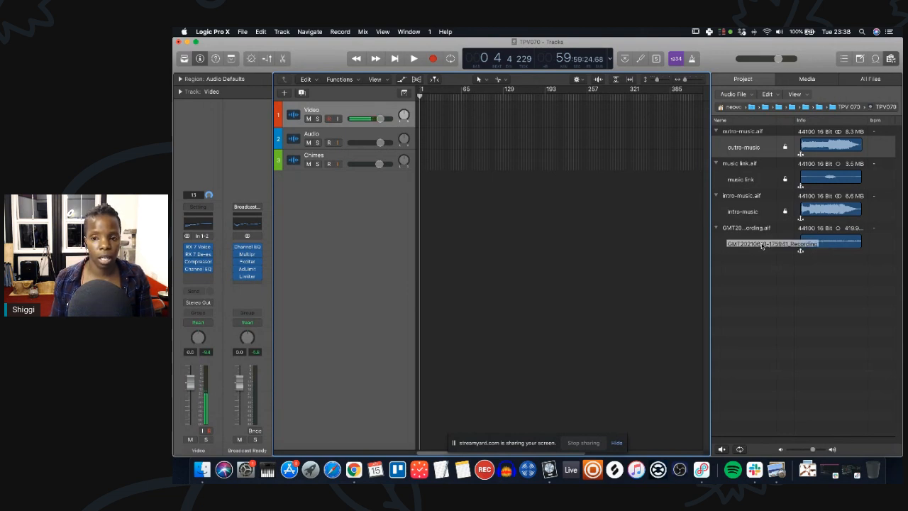
click(762, 246)
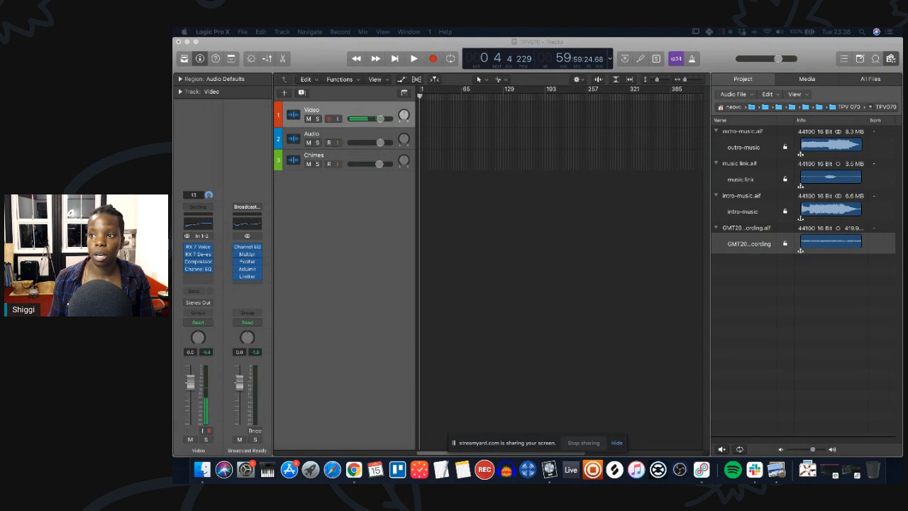
drag(716, 226, 431, 141)
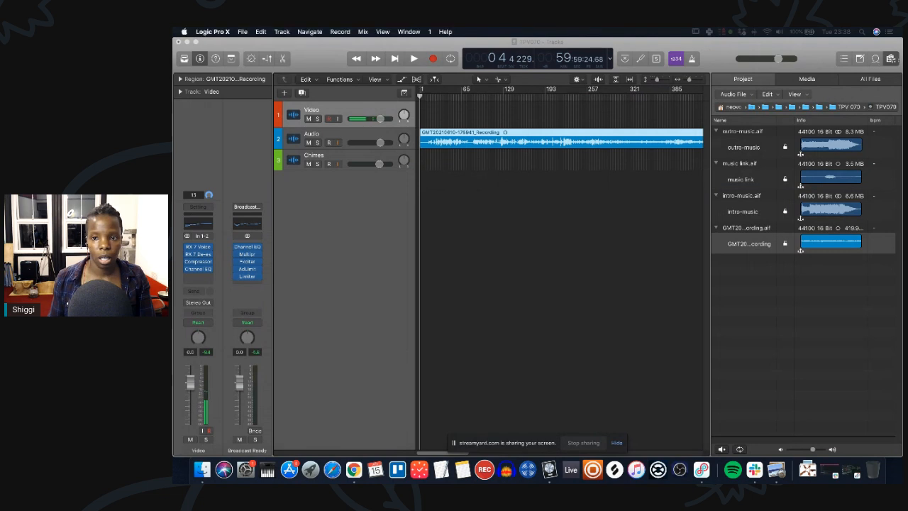
Hide the browser and enlarge the heights of the Video, Audio and Chimes tracks.
key(f)
click(692, 95)
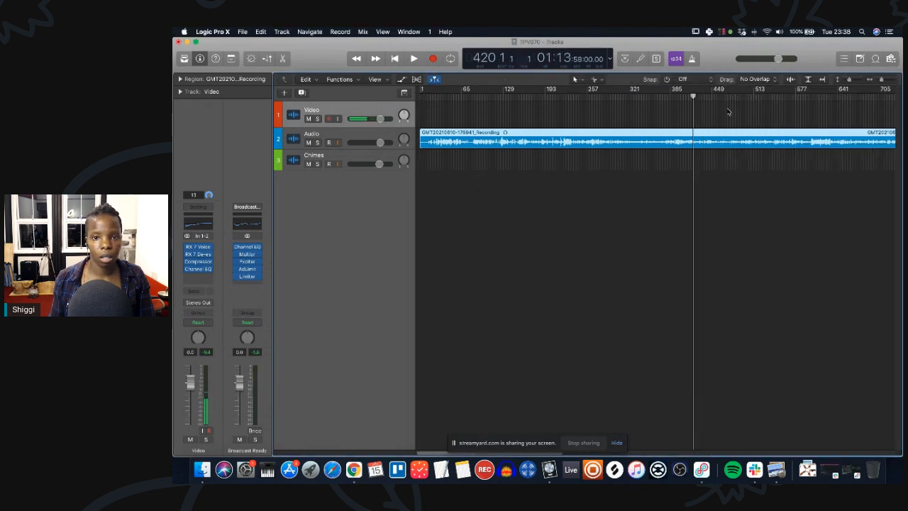
click(748, 105)
click(727, 98)
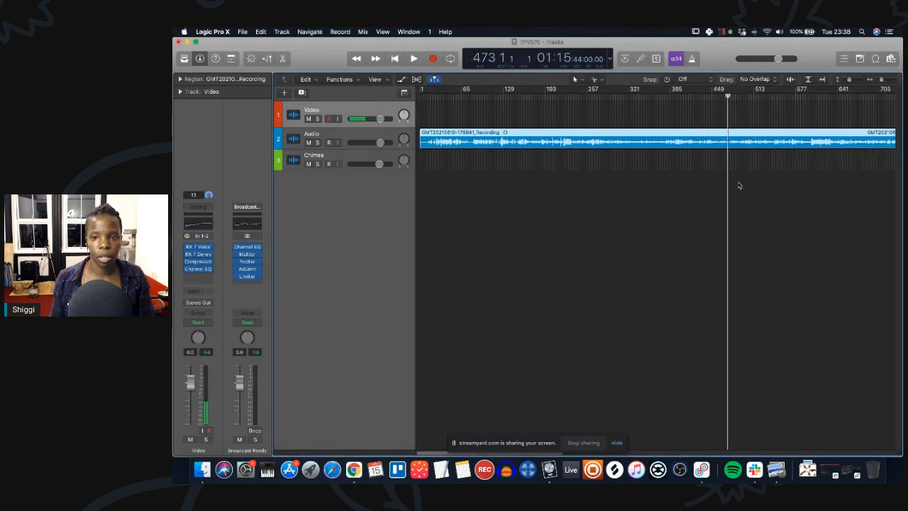
key(super+Right)
key(super+Right)
key(super+Right)
key(super+Right)
key(super+Right)
key(super+Right)
key(super+Right)
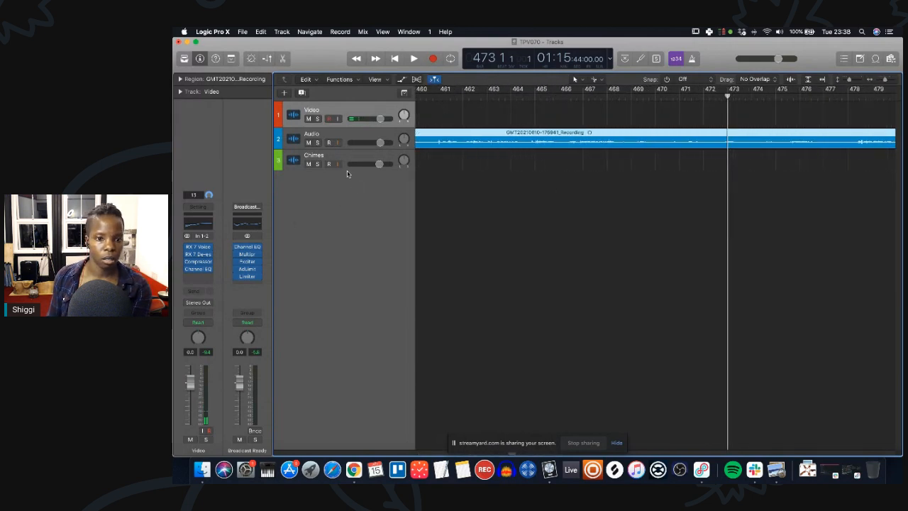
drag(347, 171, 340, 272)
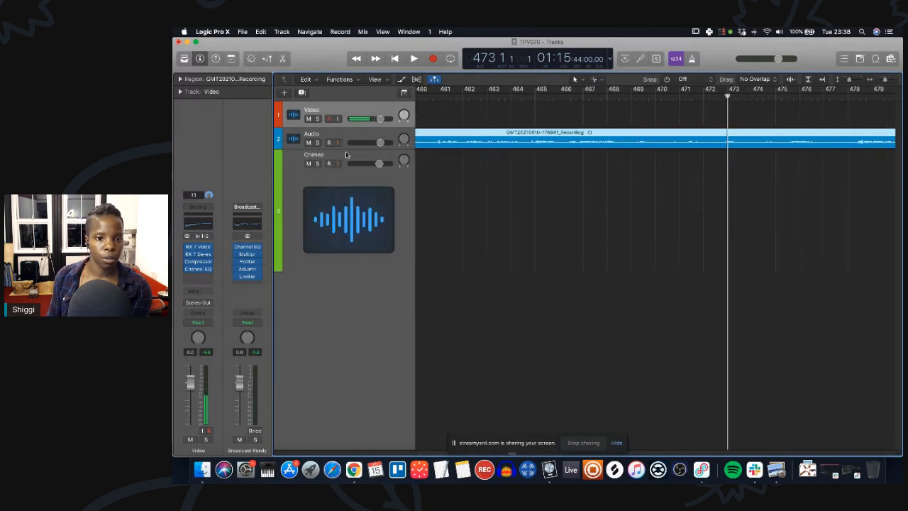
drag(347, 150, 357, 268)
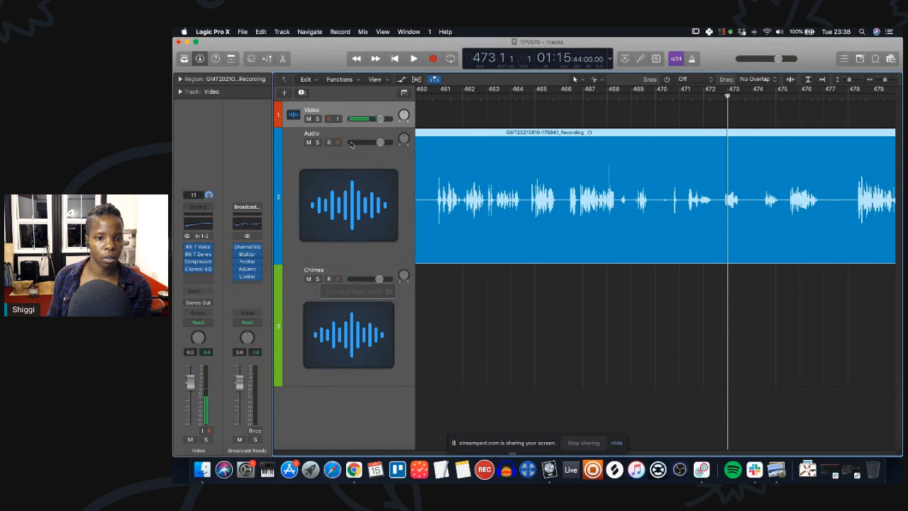
drag(347, 128, 355, 193)
Split the recording region at about bar 476 and delete the part before the split.
scroll(699, 262, down, 8)
scroll(674, 254, right, 2)
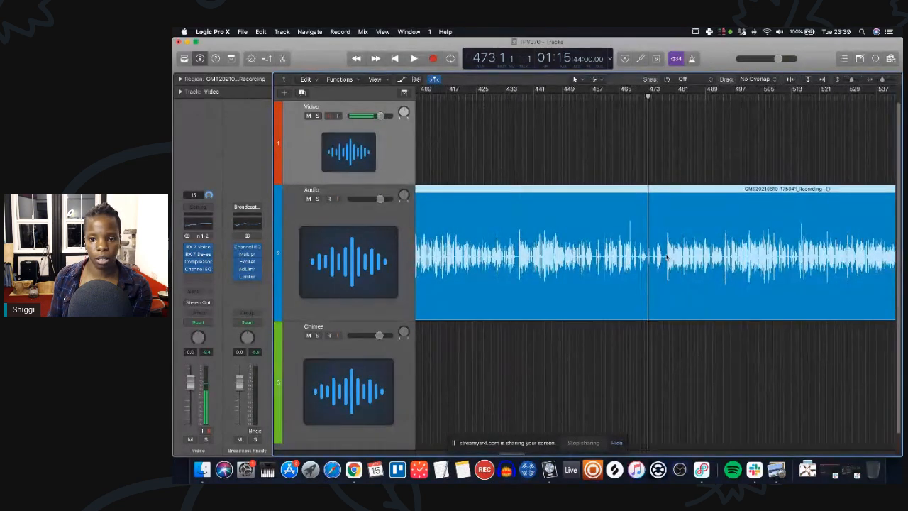
click(658, 95)
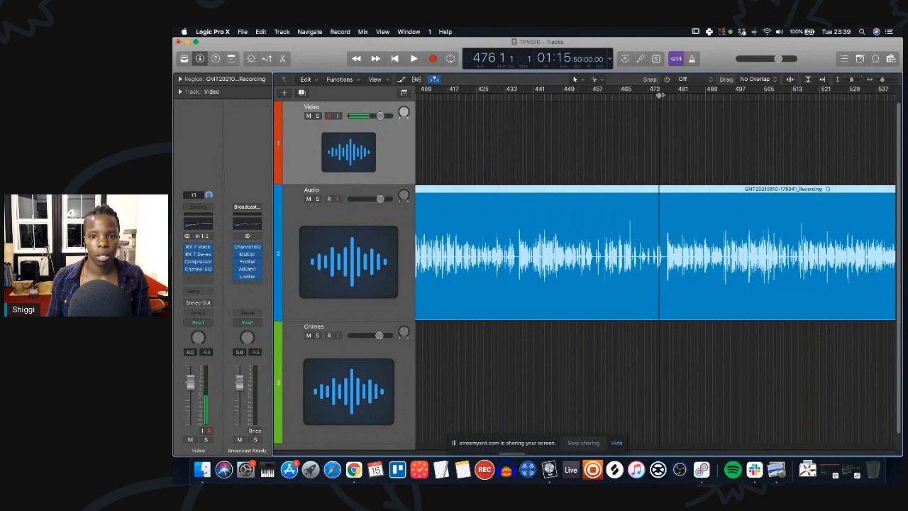
drag(659, 94, 663, 95)
key(space)
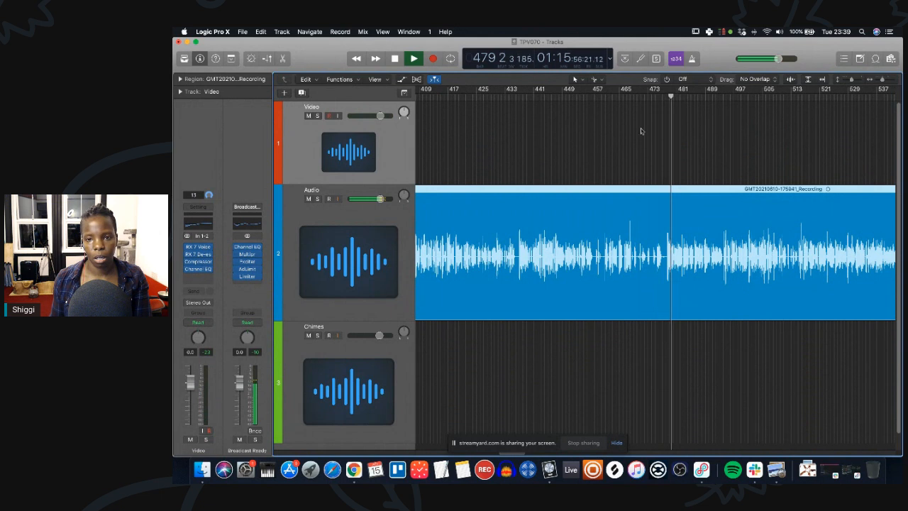
key(space)
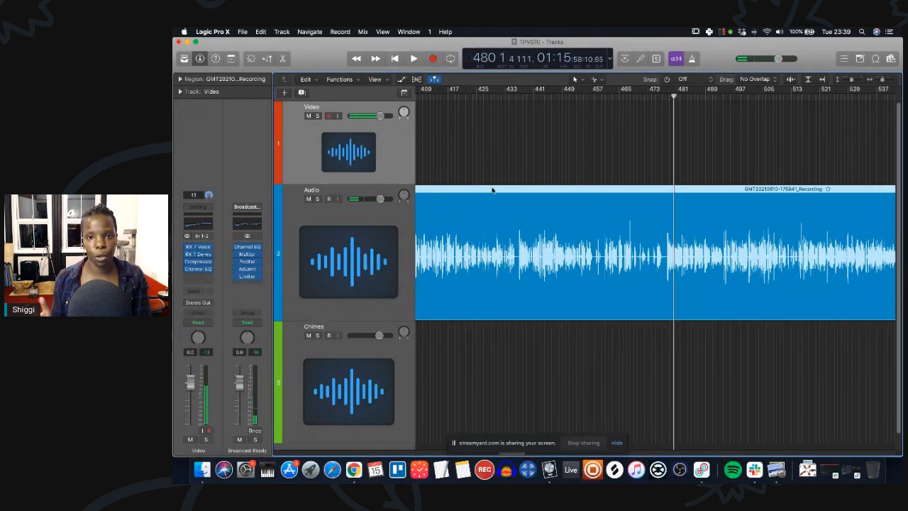
super+click(666, 276)
click(641, 275)
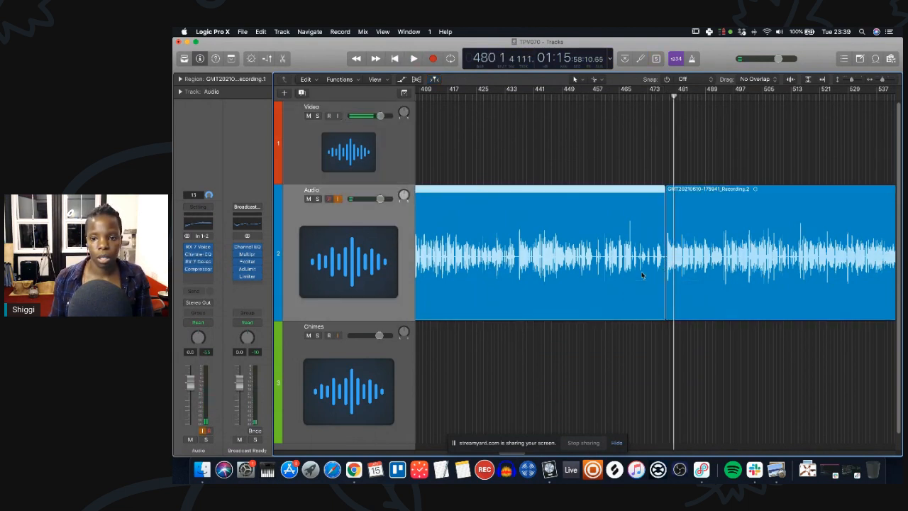
key(Delete)
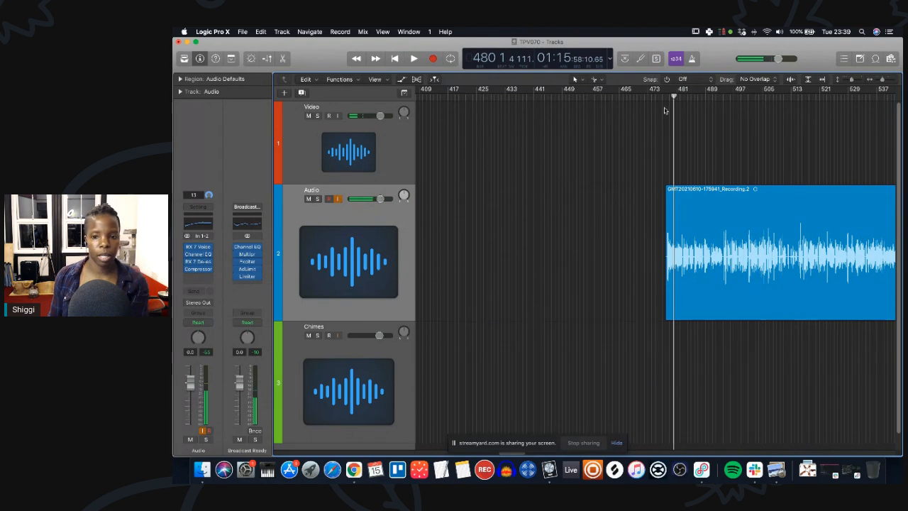
Turn off input monitoring on the Audio track and move the trimmed recording region toward the project start.
click(338, 199)
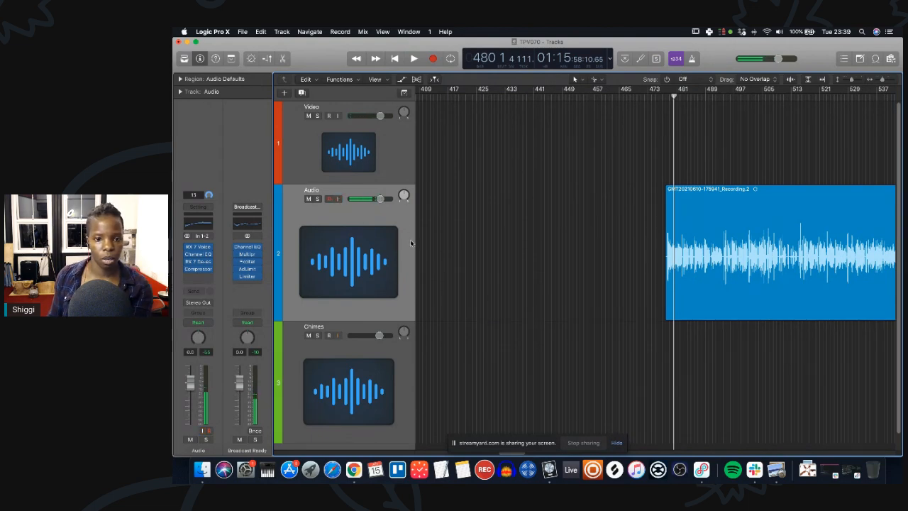
key(super+Left)
key(super+Left)
key(super+Left)
key(super+Left)
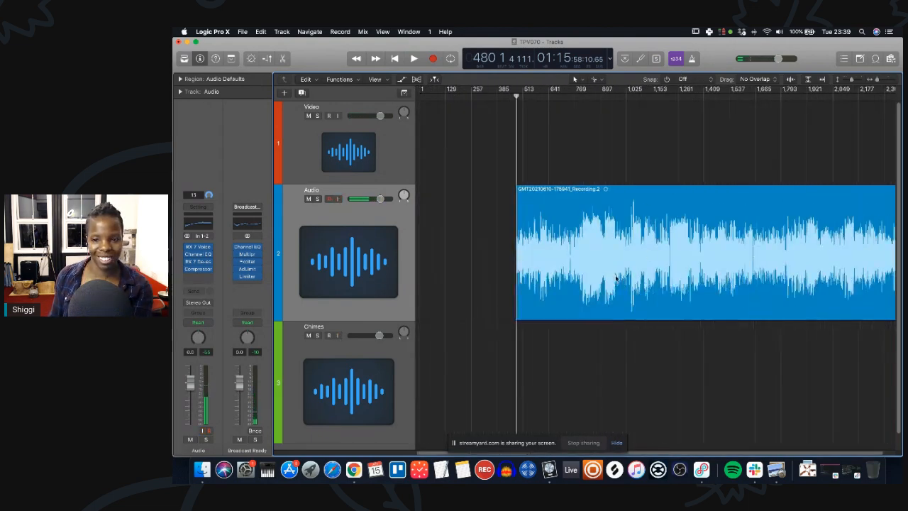
drag(602, 190, 516, 191)
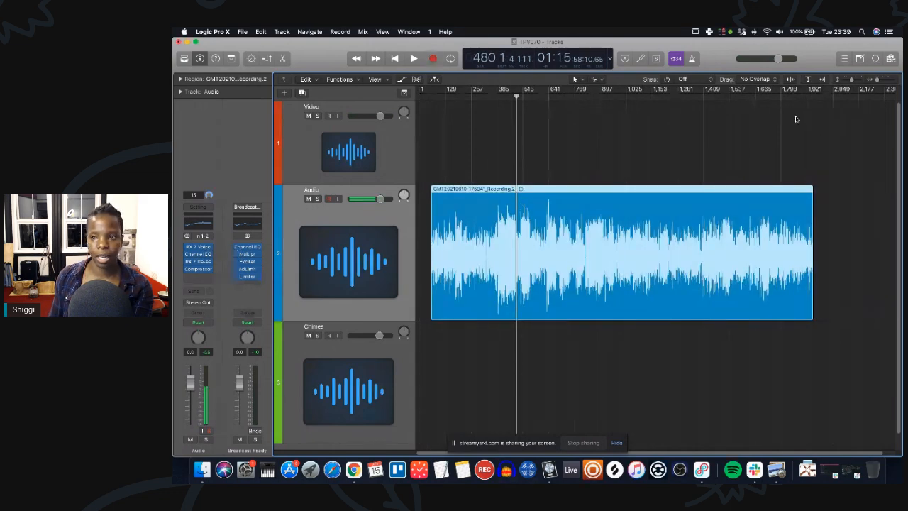
Review the project's audio files in the browser and the timeline positions.
click(890, 59)
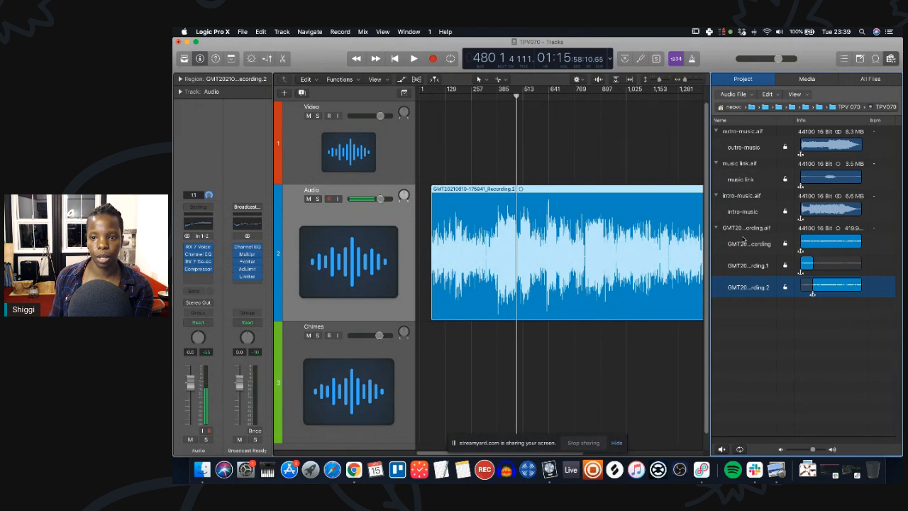
click(746, 213)
click(755, 146)
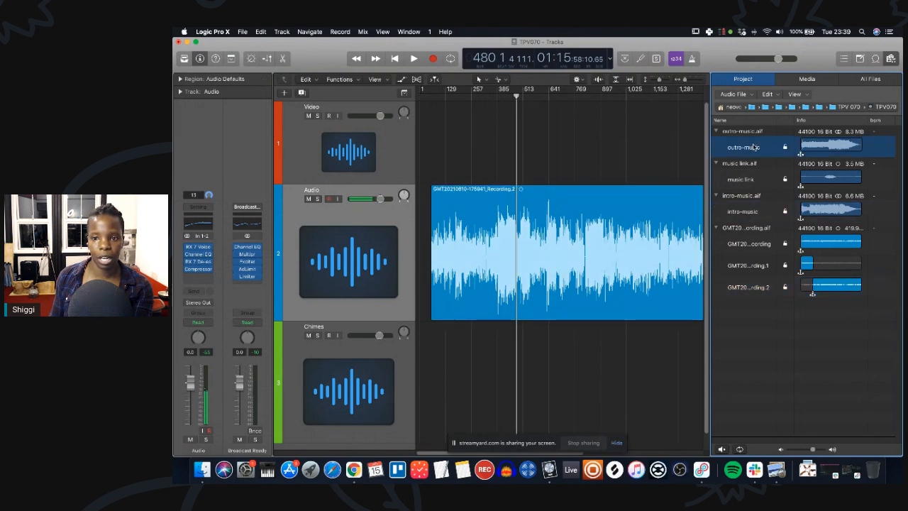
click(890, 59)
click(637, 90)
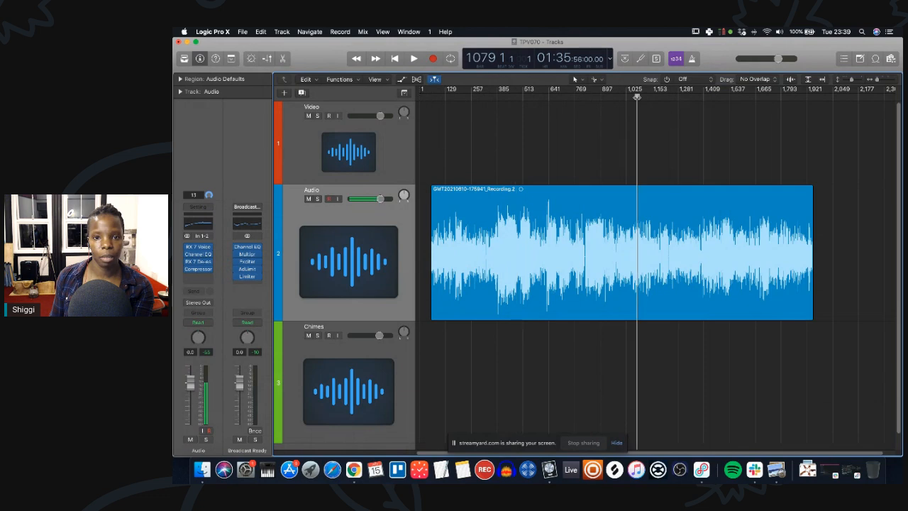
click(688, 93)
click(626, 96)
click(608, 97)
click(615, 96)
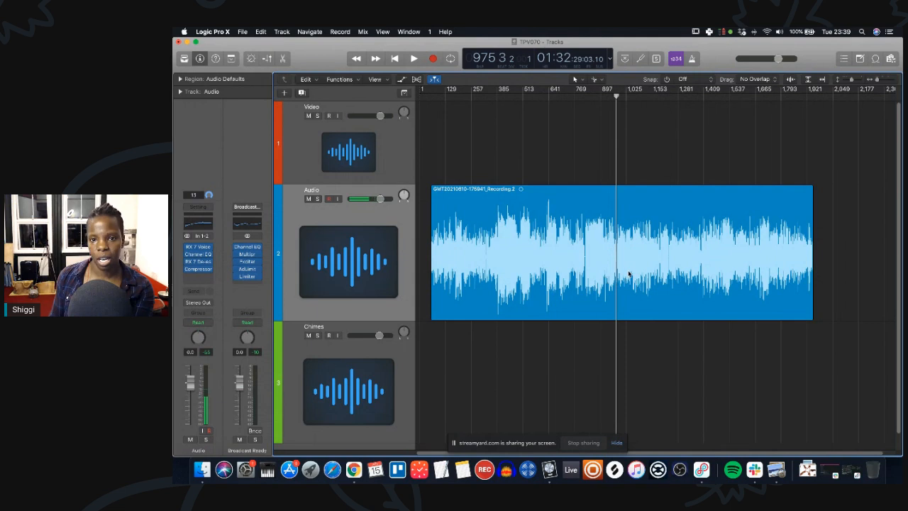
Add the intro-music file to the start of the Chimes track.
click(889, 58)
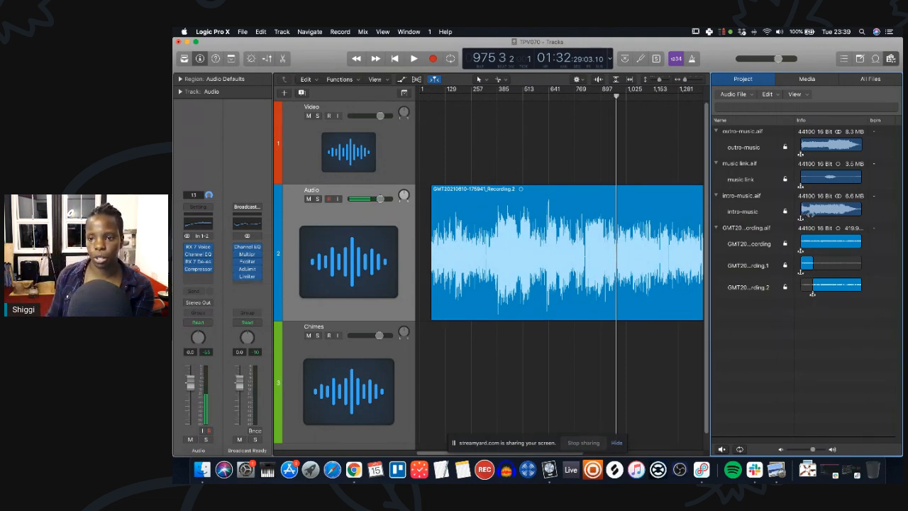
drag(765, 219, 423, 360)
scroll(487, 346, up, 10)
scroll(485, 348, down, 4)
scroll(516, 327, right, 4)
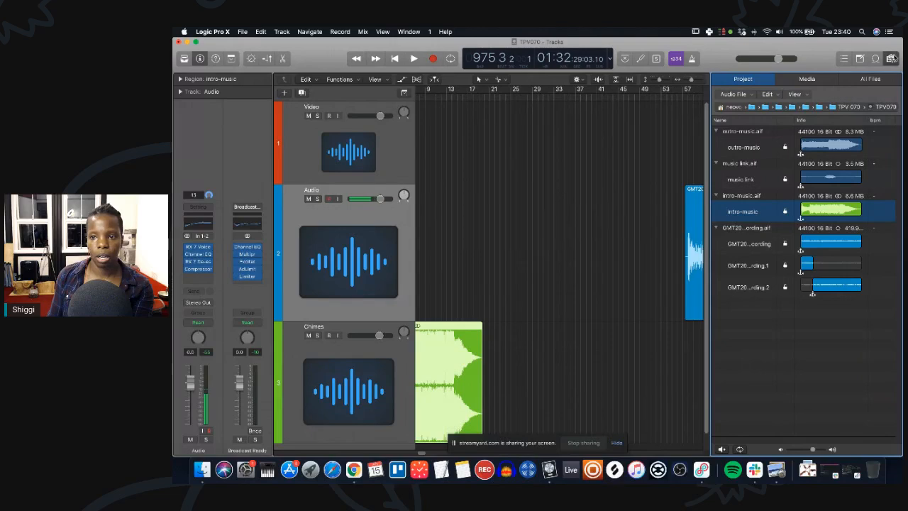
Hide the browser and move the recording region left to begin around bar 16.
click(891, 58)
drag(788, 206, 570, 241)
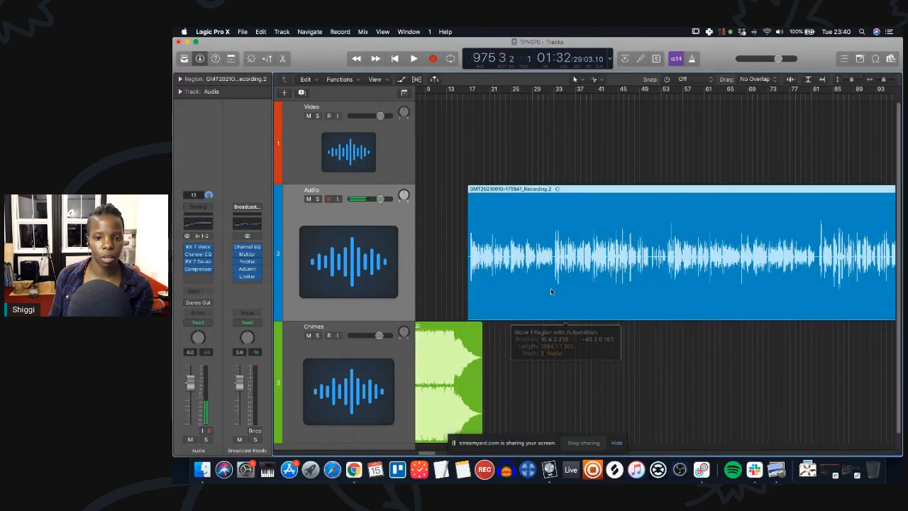
Trim the recording region's start at about bar 17 and shift it left to overlap the intro music's fade.
scroll(537, 387, up, 5)
scroll(537, 387, up, 4)
scroll(658, 331, right, 3)
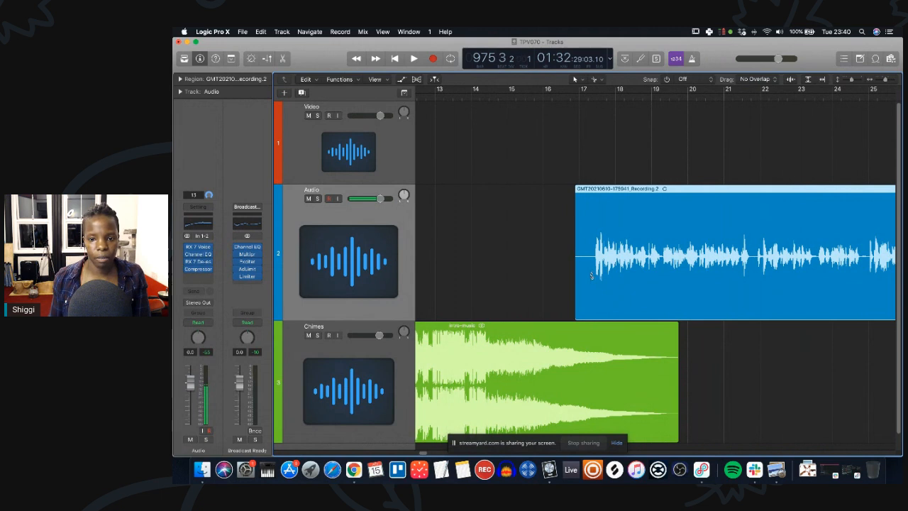
click(595, 276)
super+click(594, 277)
click(591, 277)
key(Delete)
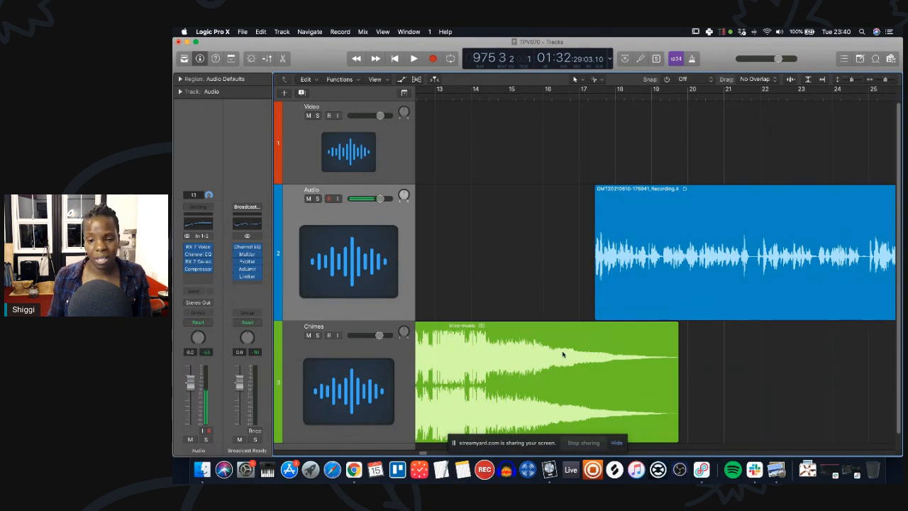
drag(638, 263, 614, 269)
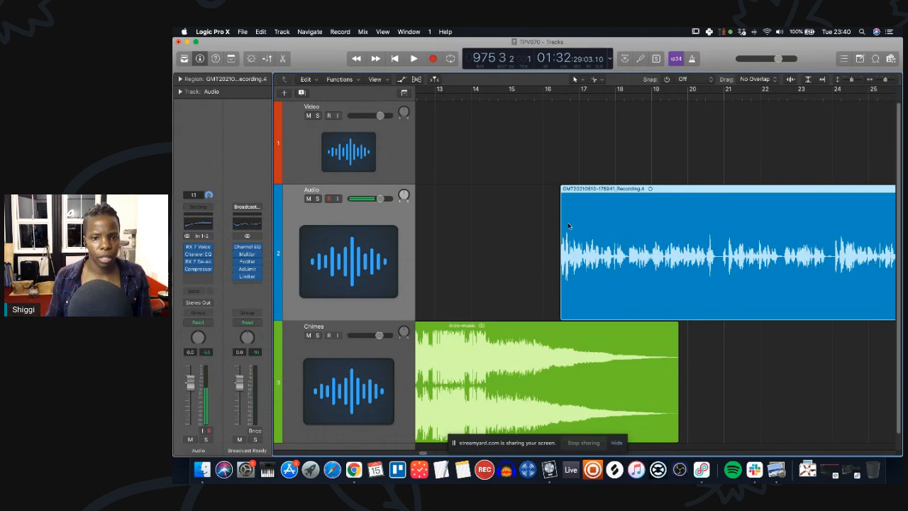
Play back the transition from the intro music into the recording starting at bar 11.
scroll(530, 244, right, 5)
scroll(530, 244, left, 8)
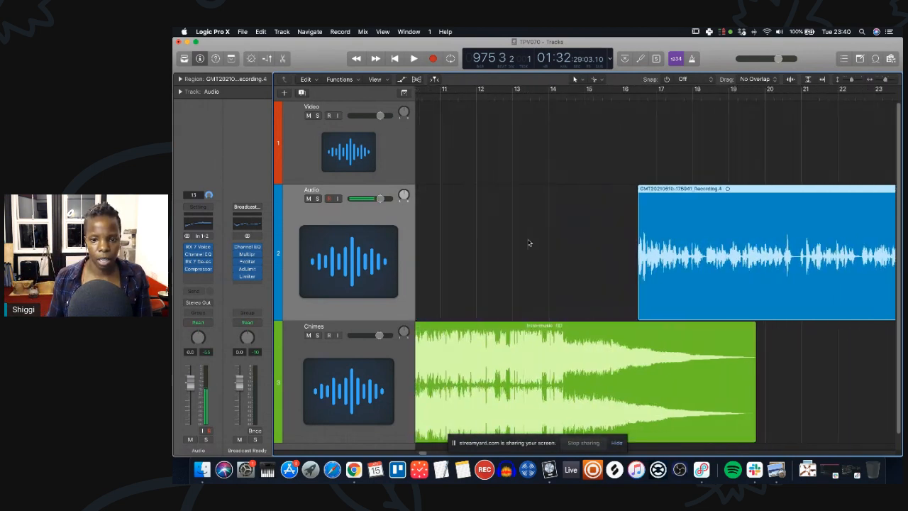
click(445, 99)
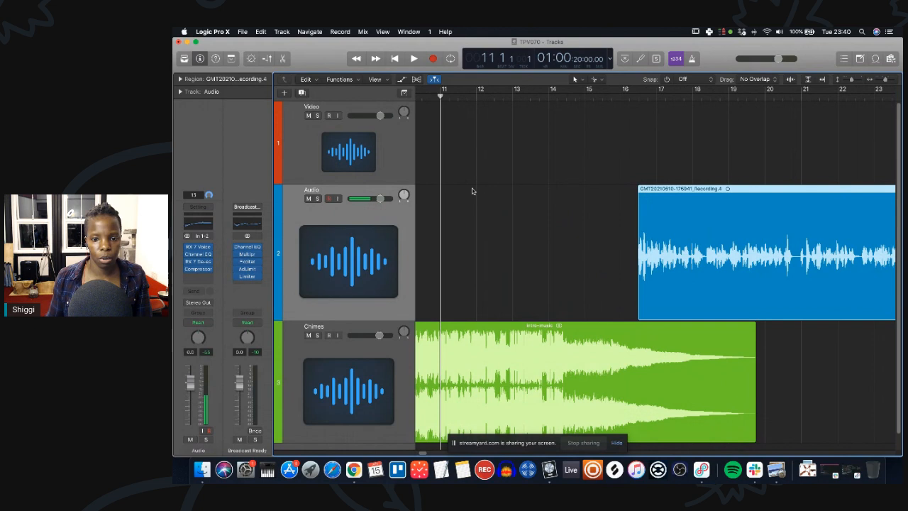
key(space)
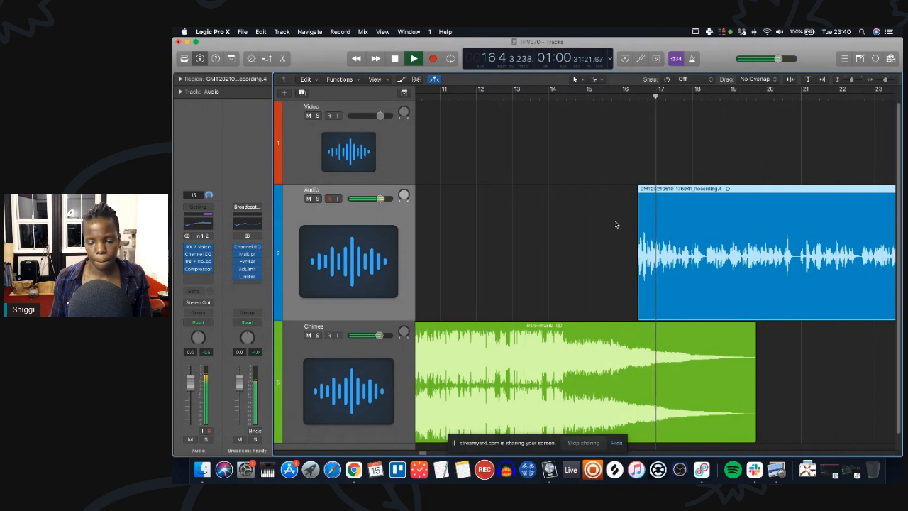
key(space)
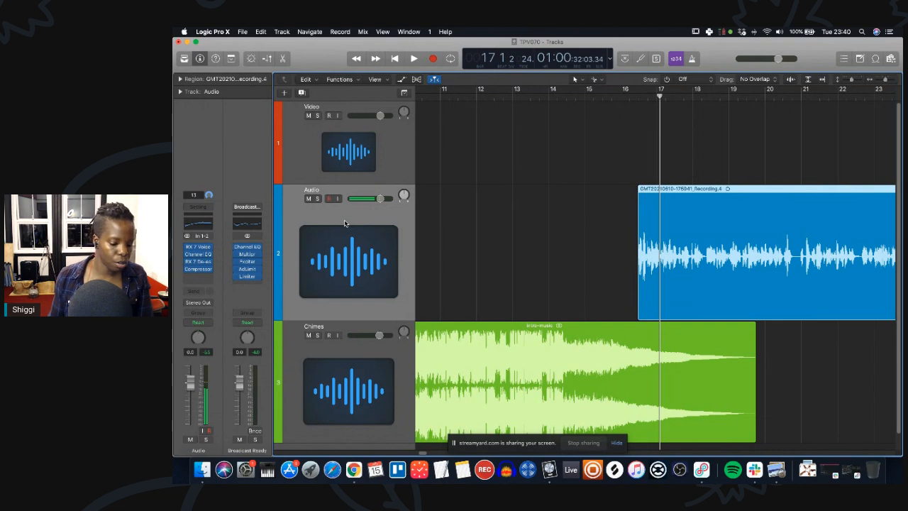
Lower the Chimes track volume to -1.3 dB while playing back the intro transition from bar 11.
key(a)
scroll(441, 266, down, 5)
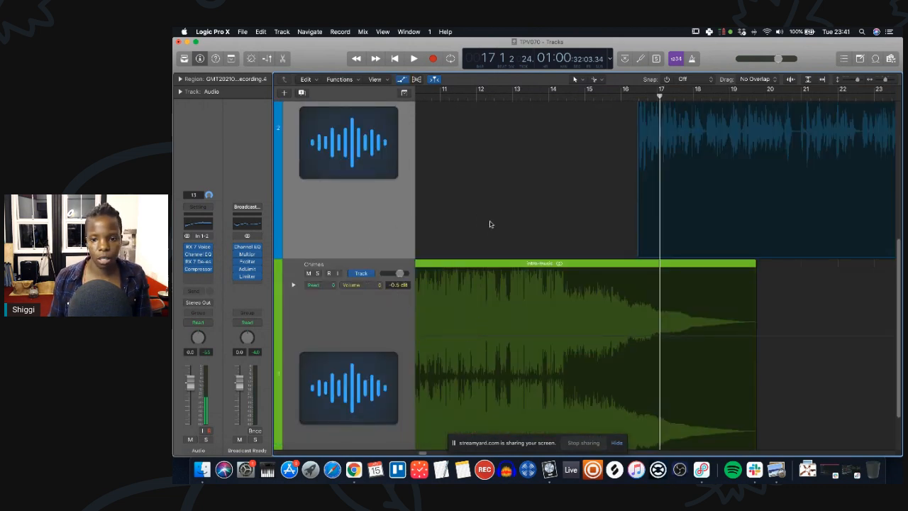
double_click(456, 97)
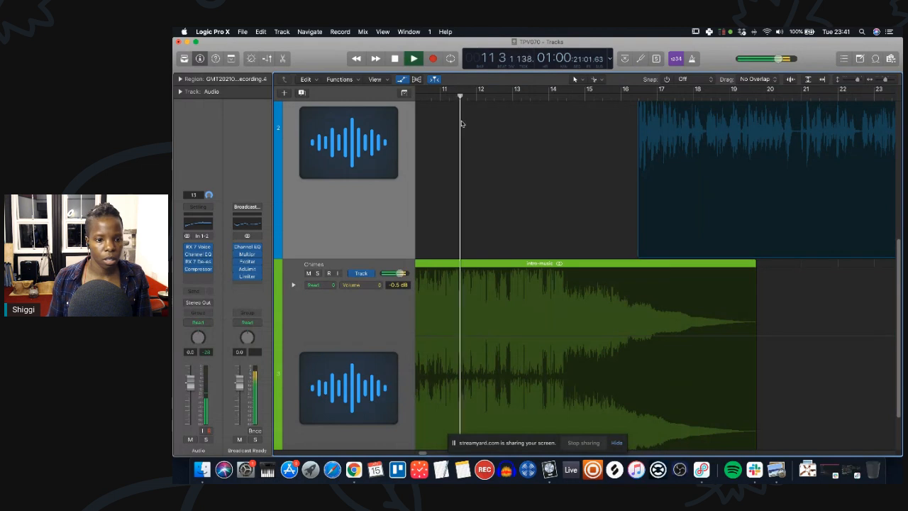
scroll(329, 321, down, 2)
click(329, 320)
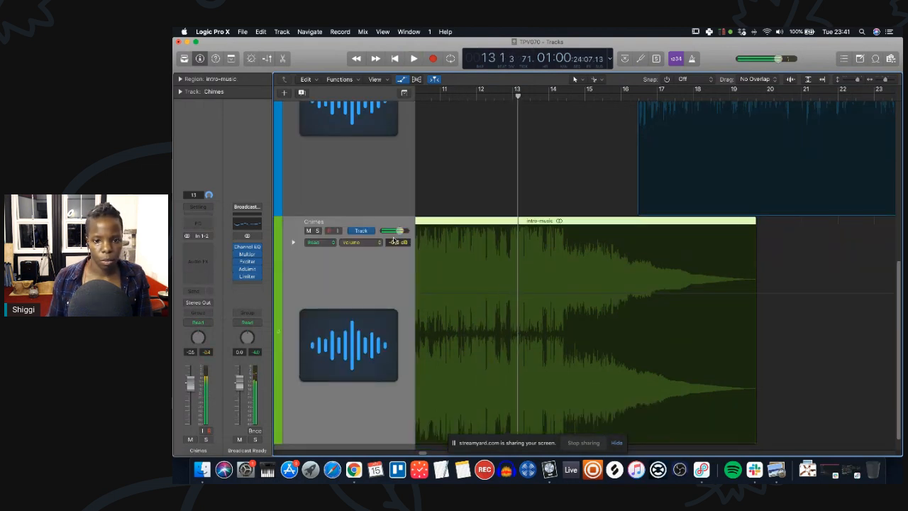
drag(395, 247, 395, 250)
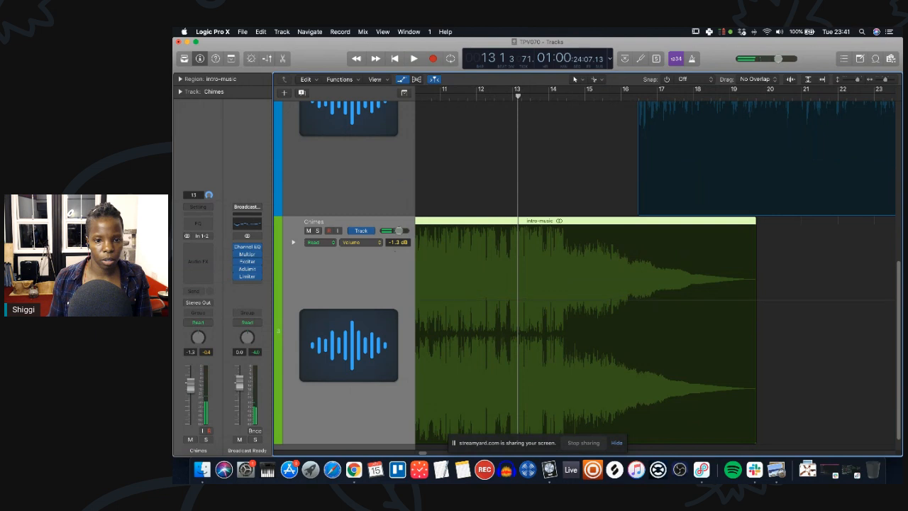
Replay the intro transition from bar 11, stop playback and hide the automation view.
double_click(447, 97)
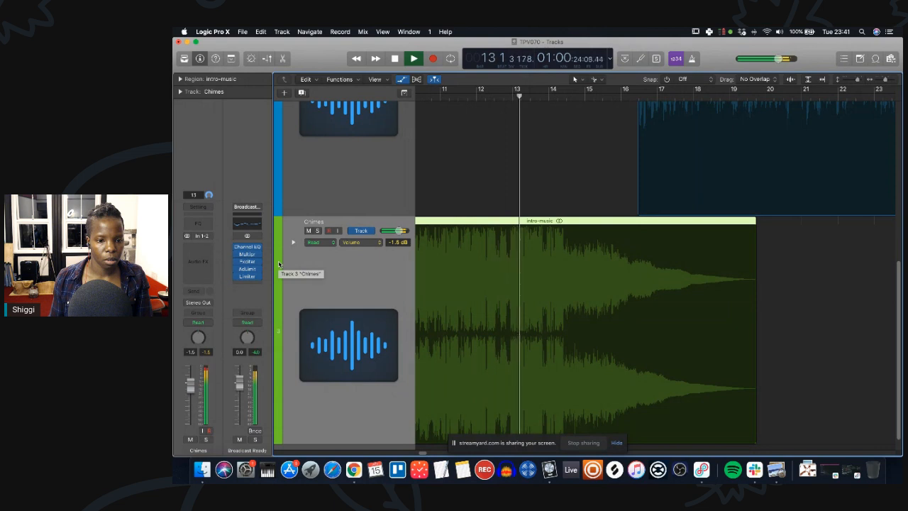
key(space)
key(a)
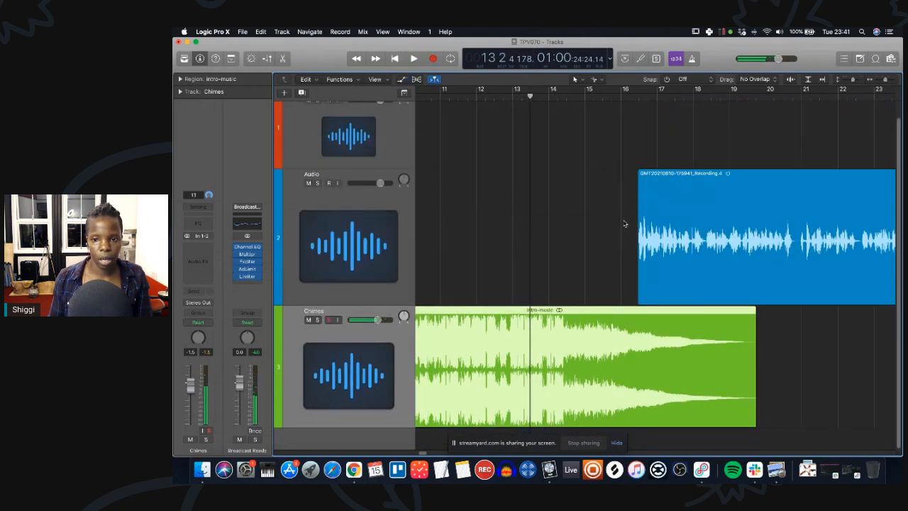
On the Audio track's RX 7 Voice De-noise, enable Adaptive mode, set Reduction to about 14.8 dB and Threshold to 1.9 dB.
click(330, 204)
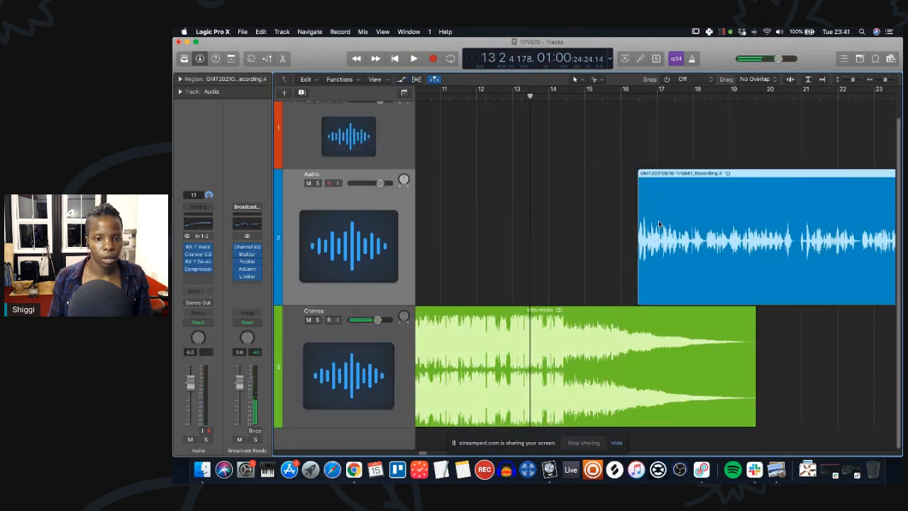
click(198, 260)
click(233, 116)
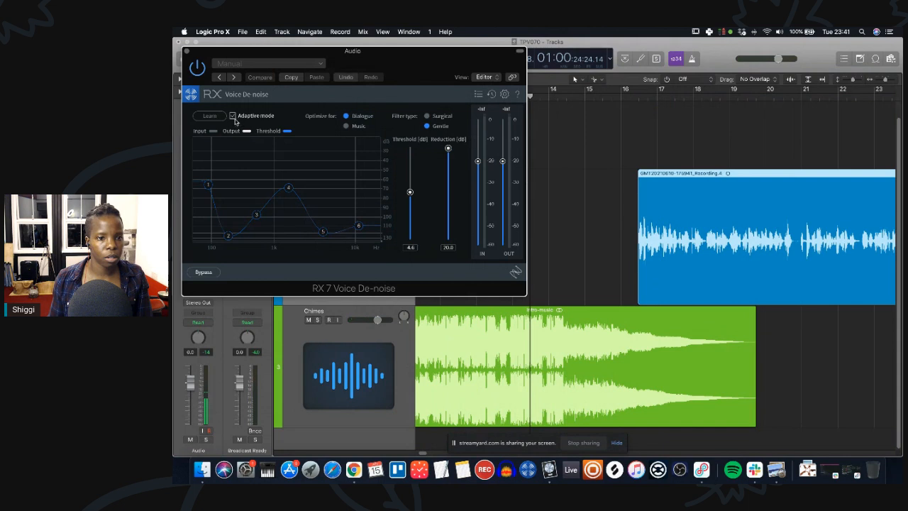
drag(449, 149, 448, 166)
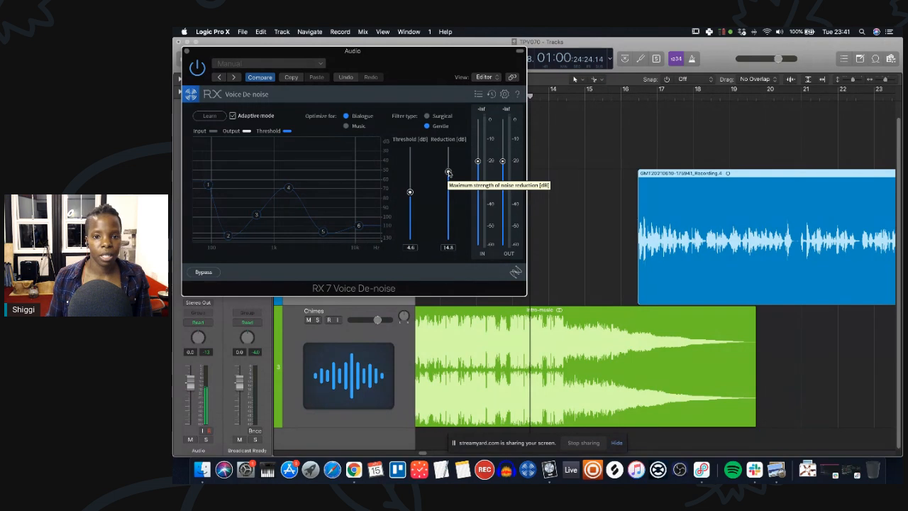
drag(410, 192, 410, 186)
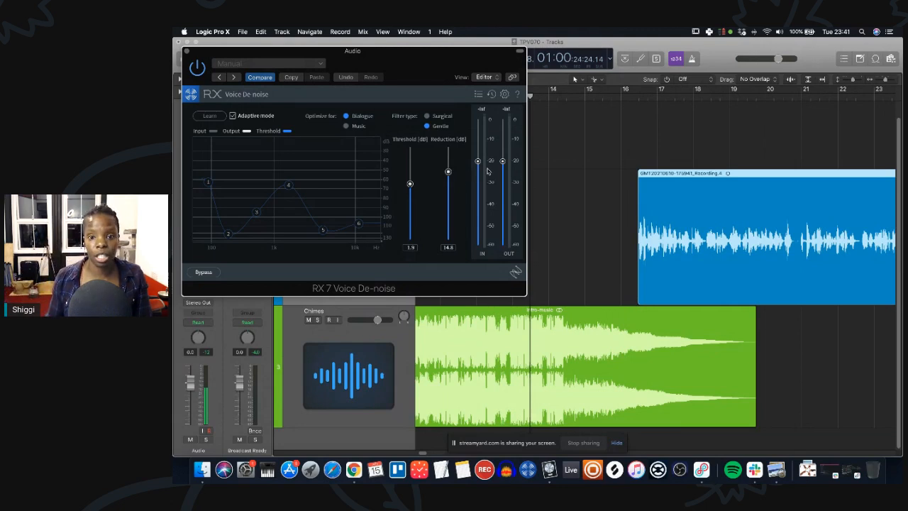
drag(502, 162, 504, 156)
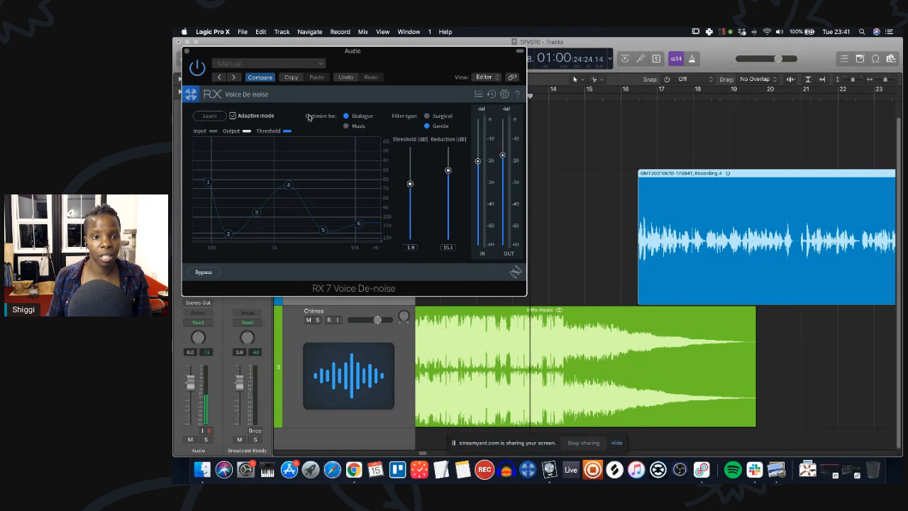
click(186, 51)
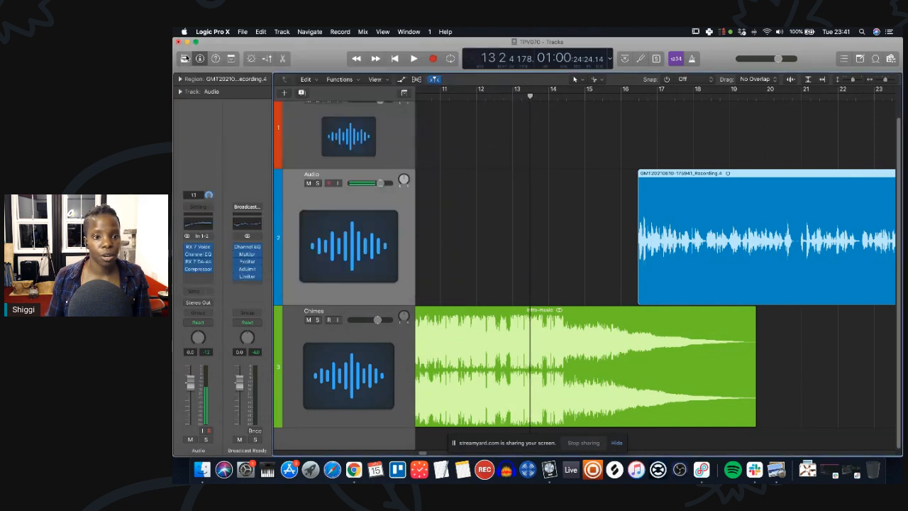
Load the Studio Vocal preset in the Audio track's Compressor plug-in.
click(199, 269)
click(250, 64)
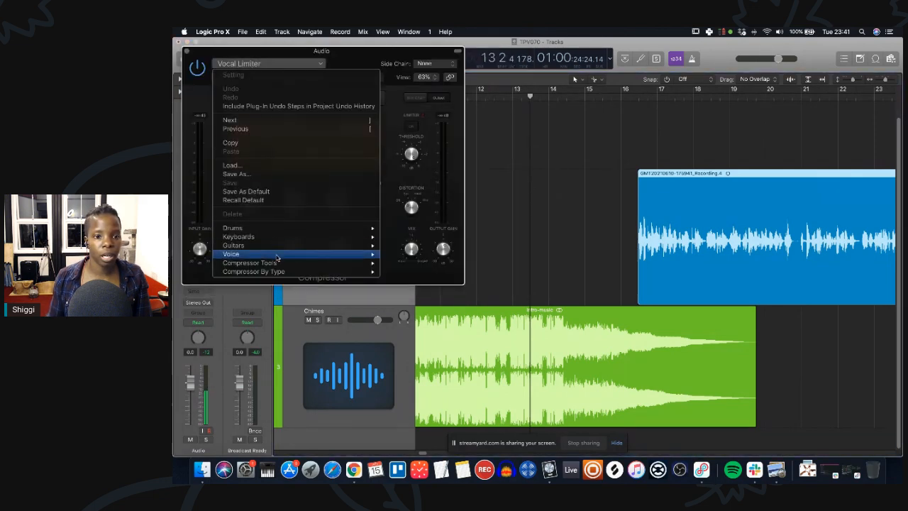
mouse_move(293, 256)
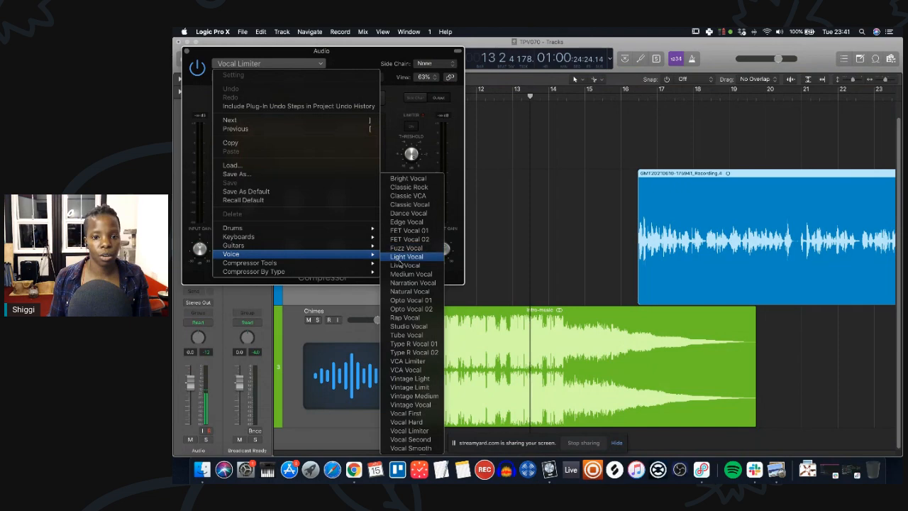
click(407, 325)
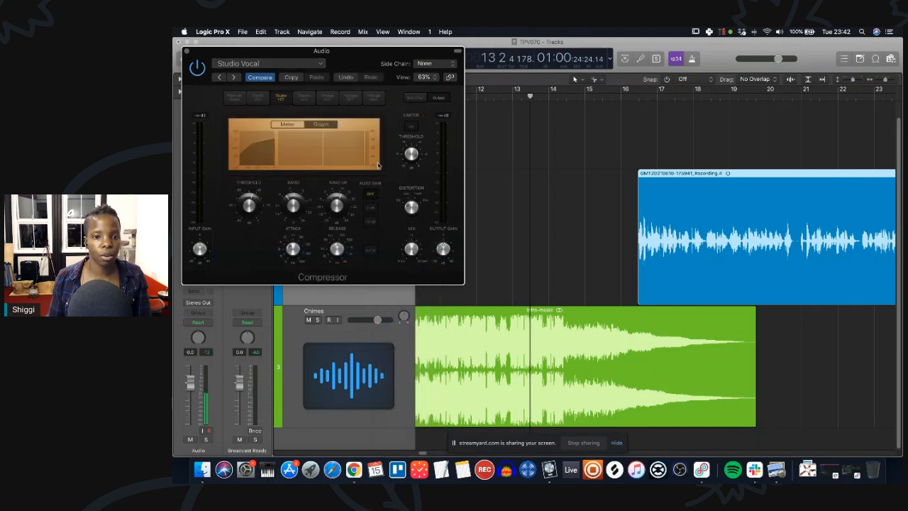
click(186, 52)
Listen to the recording and set the RX 7 De-ess cutoff frequency to 7640 Hz.
key(space)
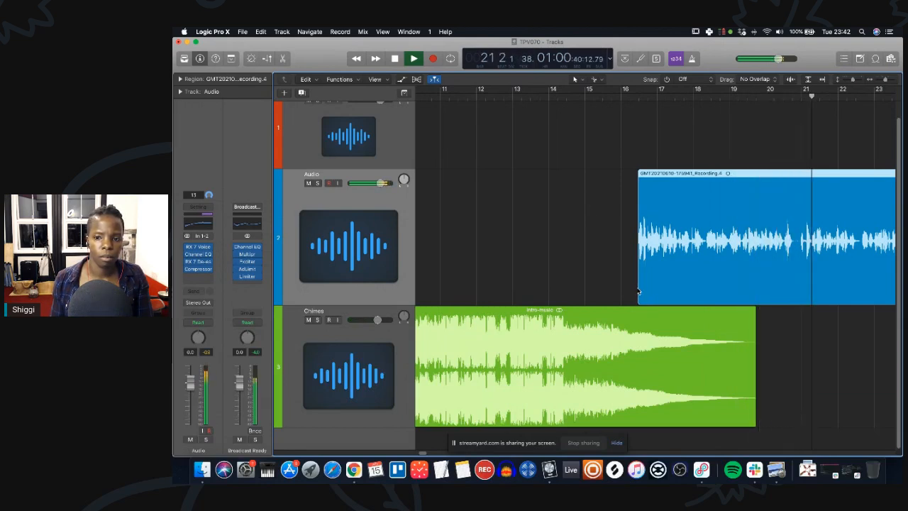
key(space)
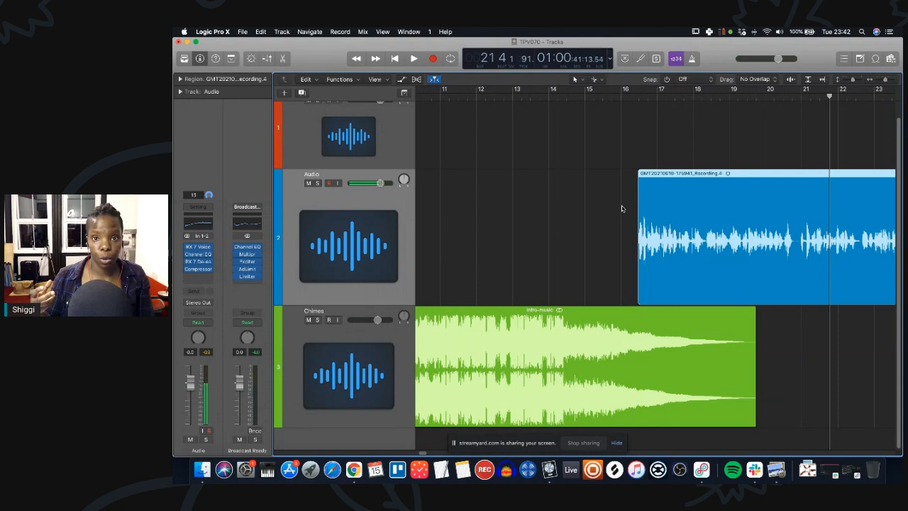
click(199, 262)
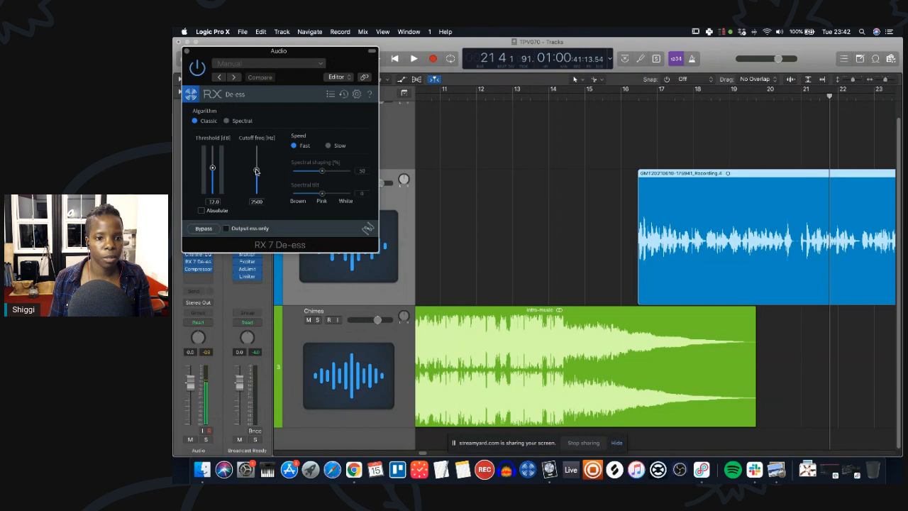
drag(256, 171, 257, 168)
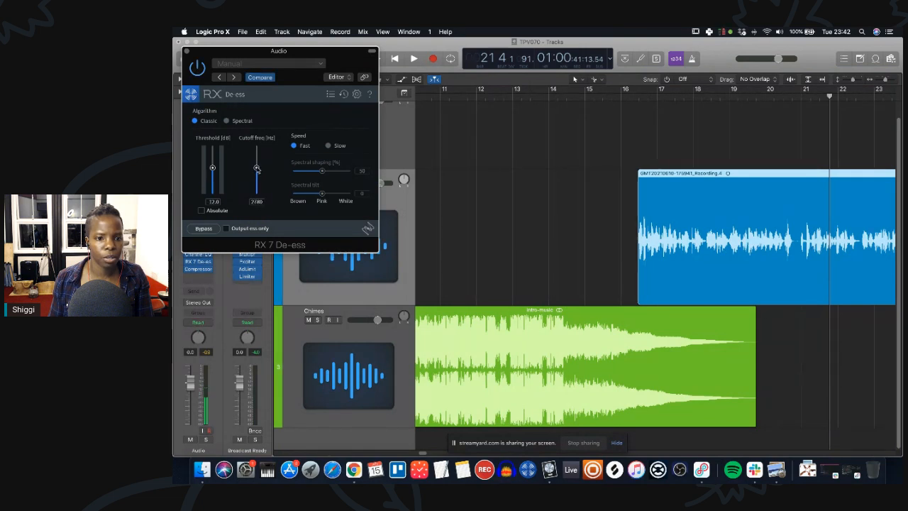
click(186, 53)
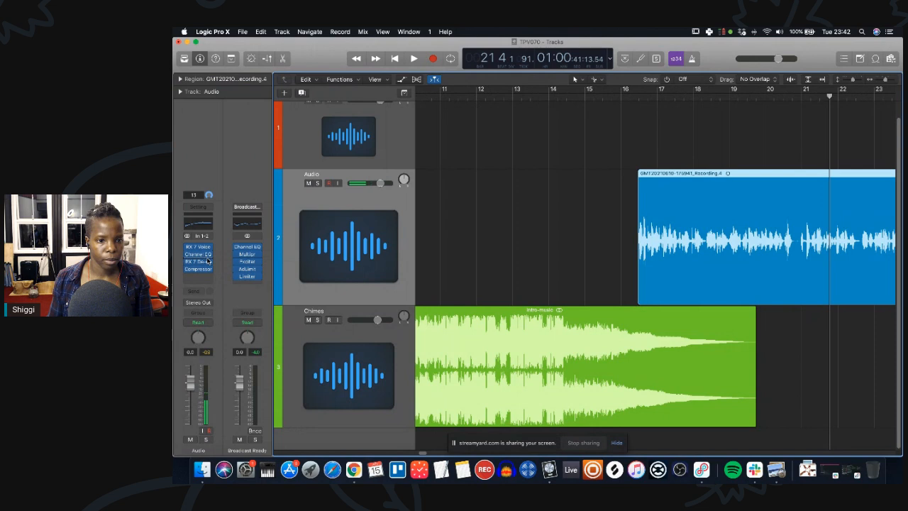
Add an iZotope RX 7 De-reverb plug-in below the Compressor on the Audio track.
drag(205, 256, 205, 277)
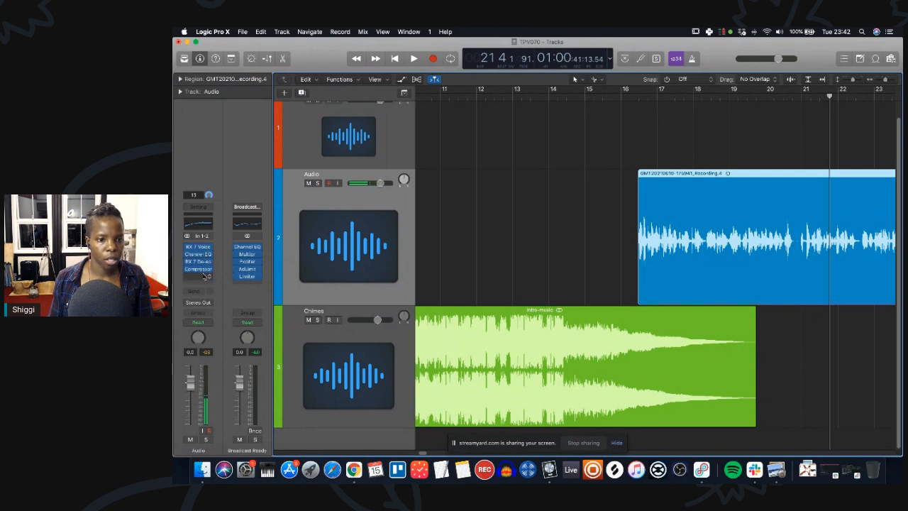
click(202, 278)
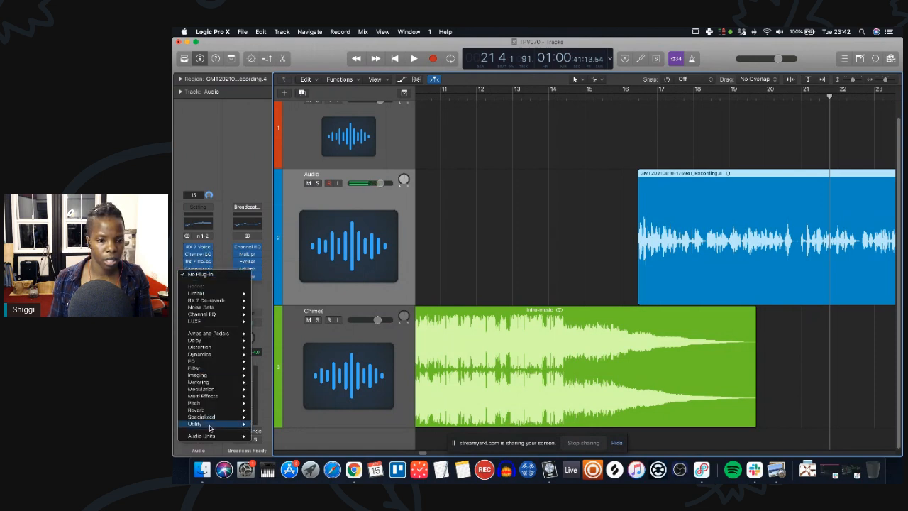
mouse_move(217, 435)
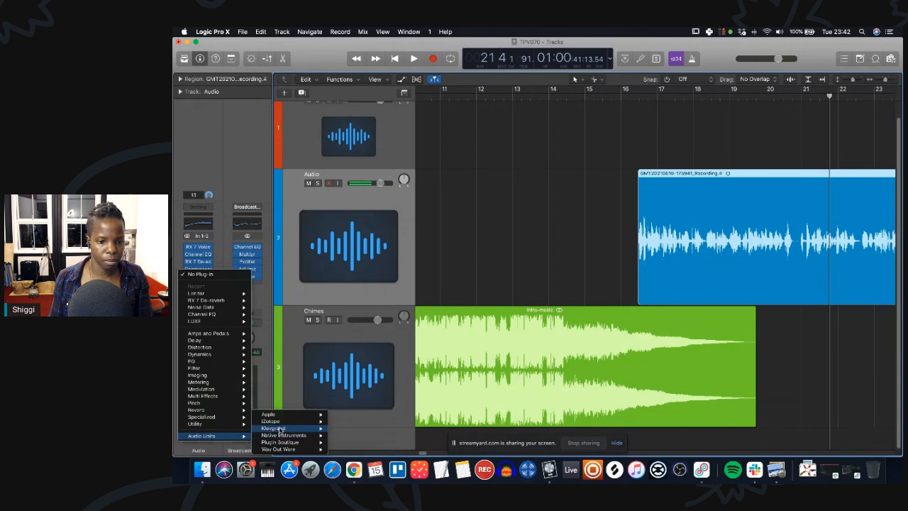
mouse_move(286, 423)
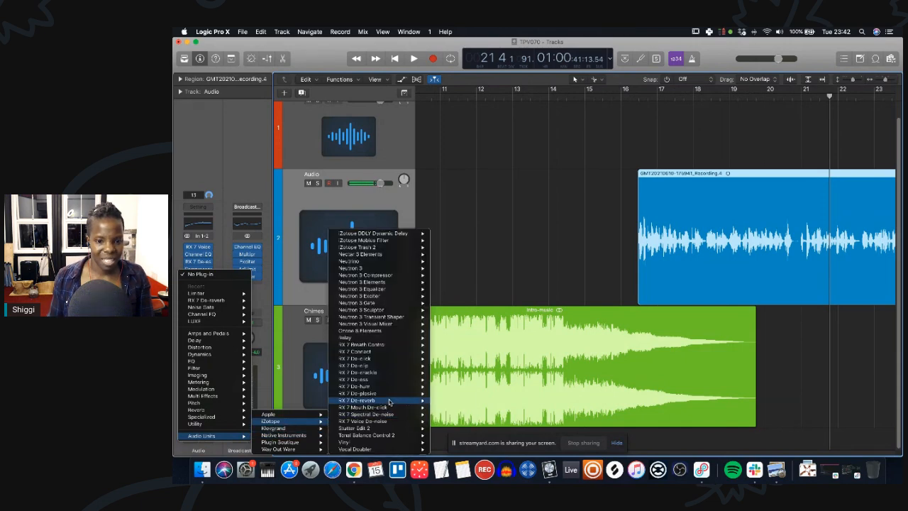
mouse_move(392, 401)
click(446, 401)
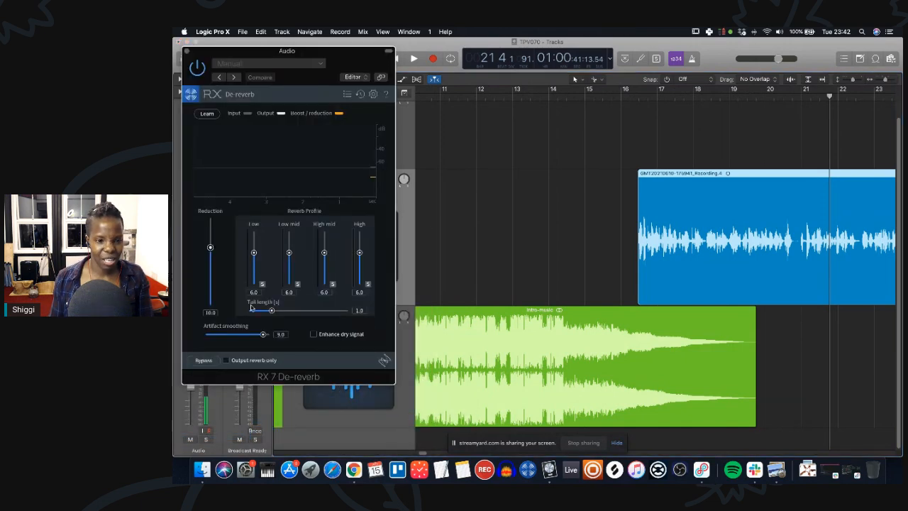
Load the Light vocal processing preset in RX 7 De-reverb.
click(347, 95)
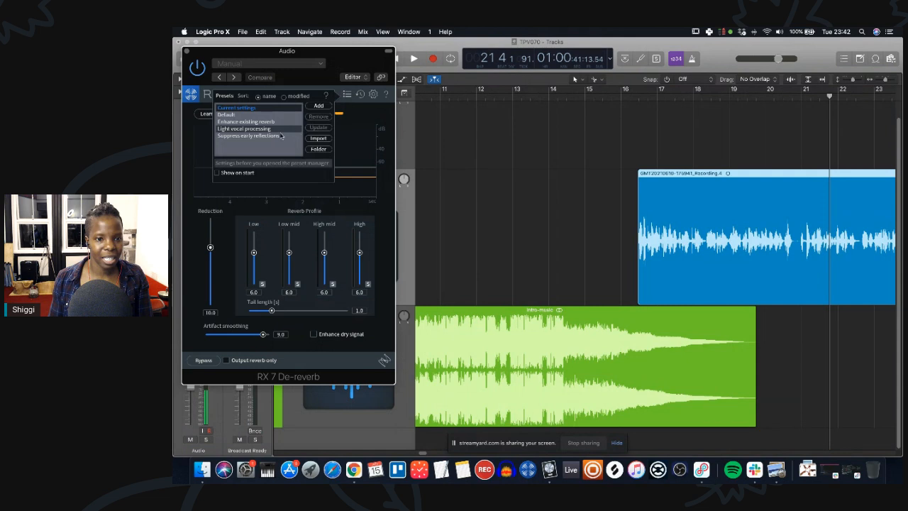
click(235, 129)
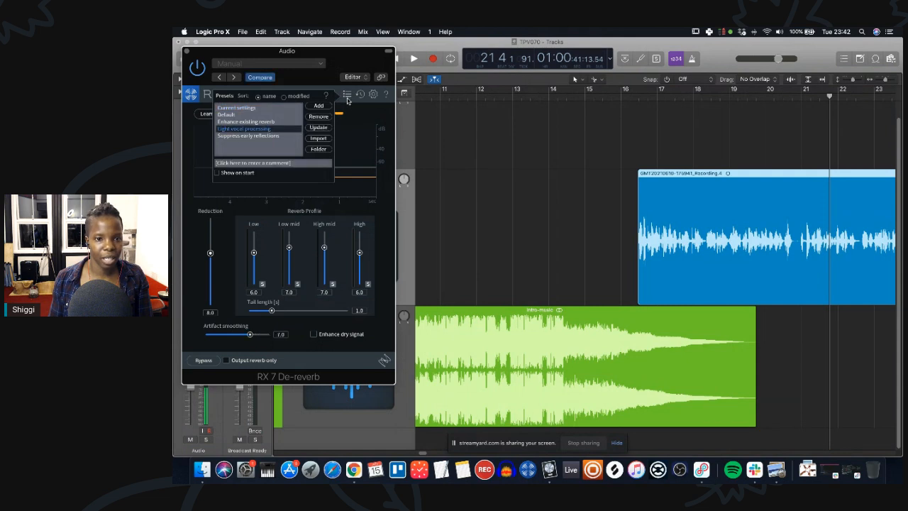
click(347, 95)
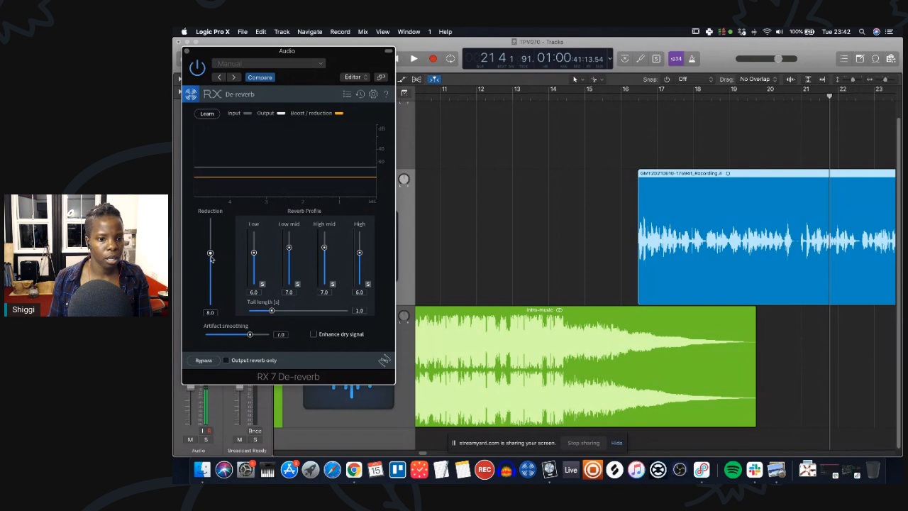
Play from bar 17, enable Enhance dry signal, and lower the High mid band to 4.6 and Reduction to about 4.1.
click(648, 98)
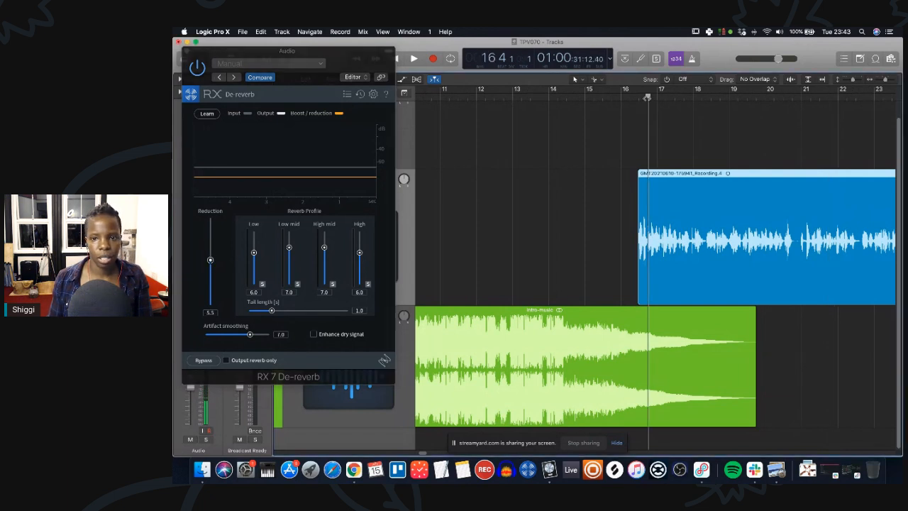
key(space)
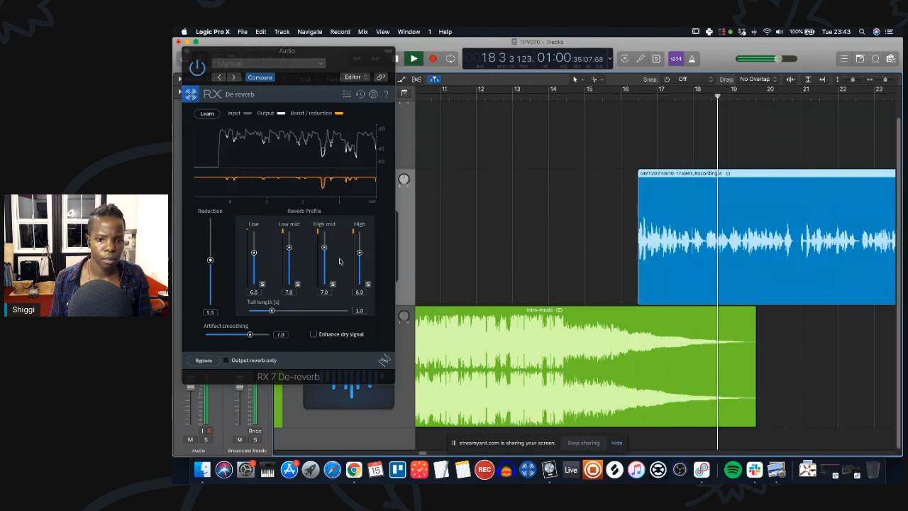
click(313, 333)
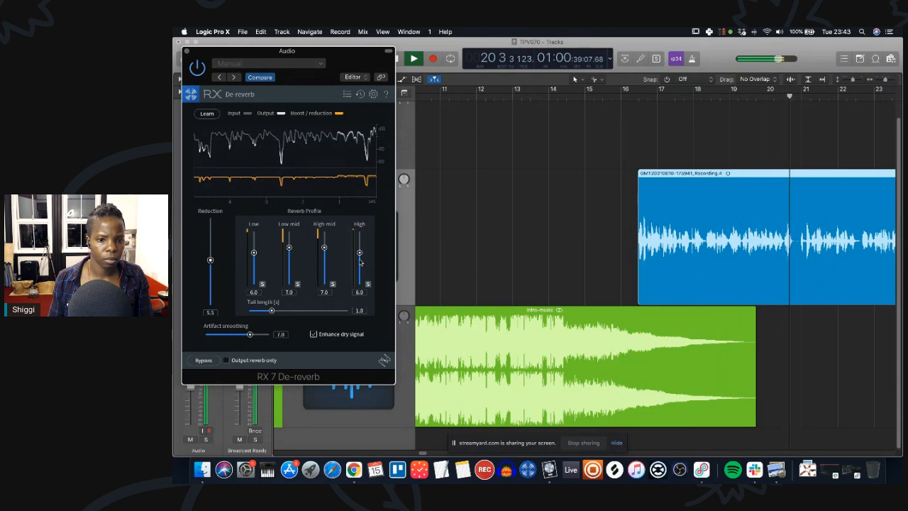
drag(324, 249, 325, 260)
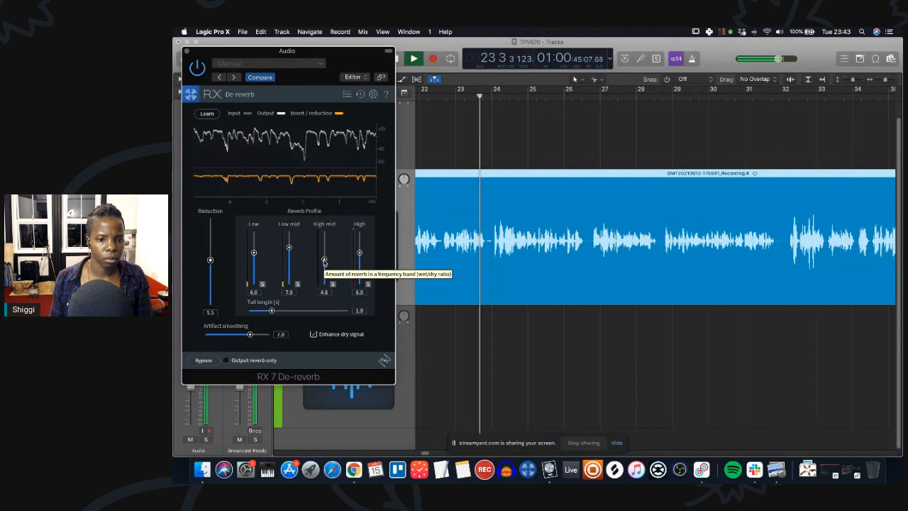
drag(210, 260, 253, 264)
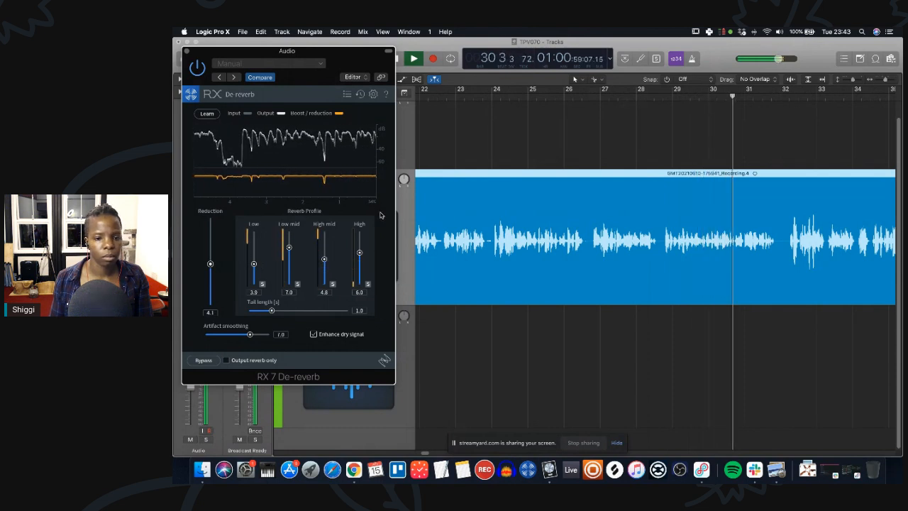
click(185, 52)
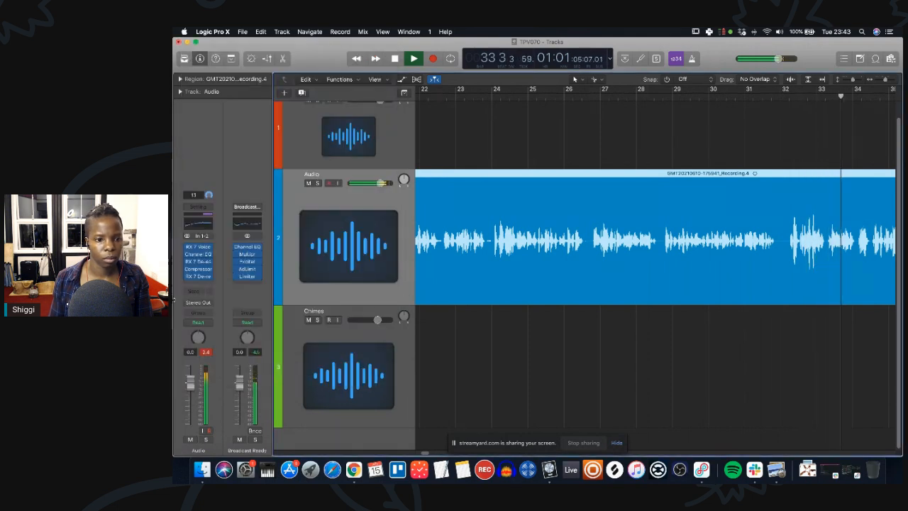
Add a Limiter below RX 7 De-reverb on the Audio track and set its Output Level to -2.5 dB.
click(198, 282)
mouse_move(221, 331)
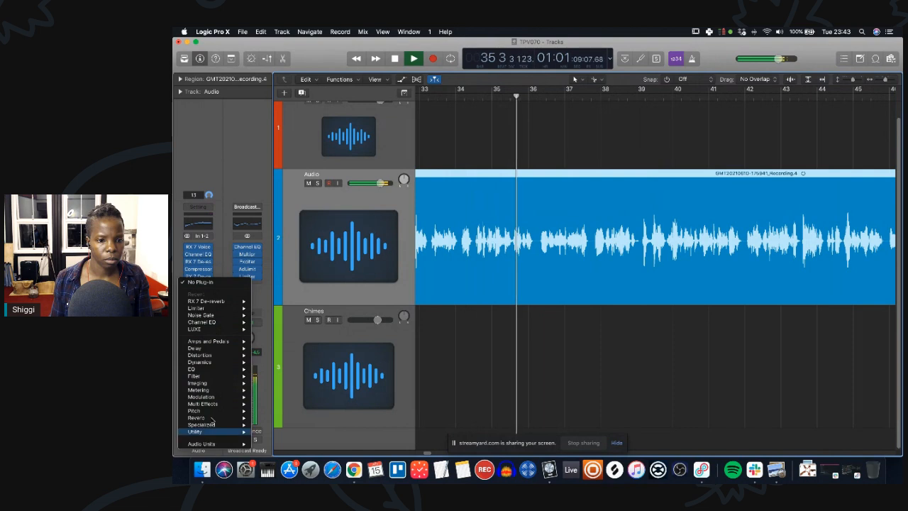
mouse_move(213, 307)
click(268, 313)
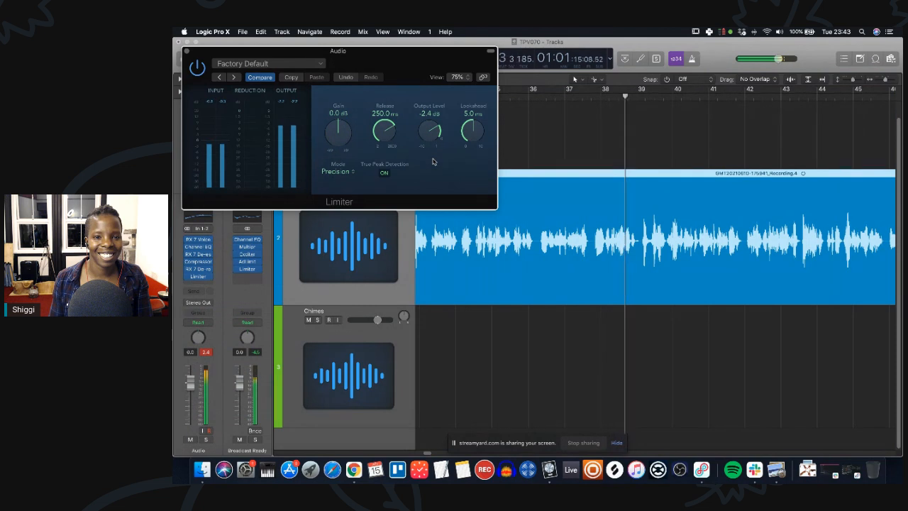
drag(436, 136, 436, 136)
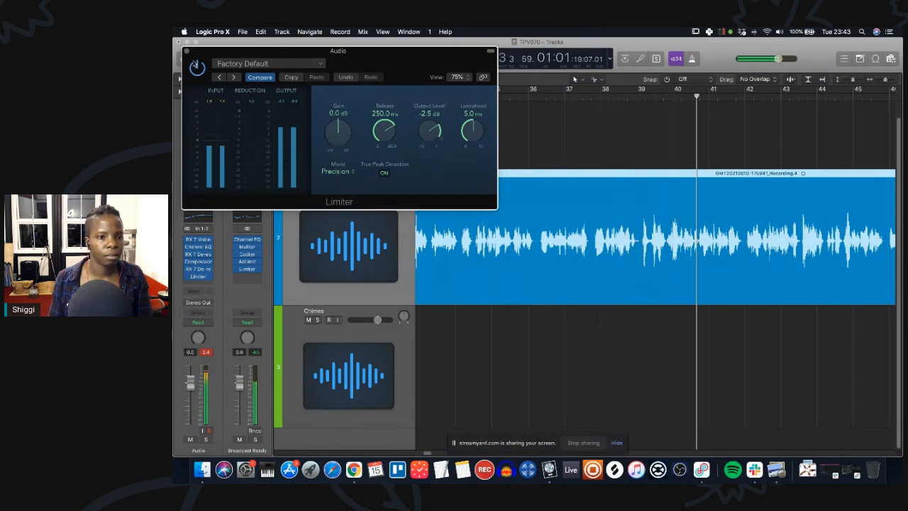
click(187, 51)
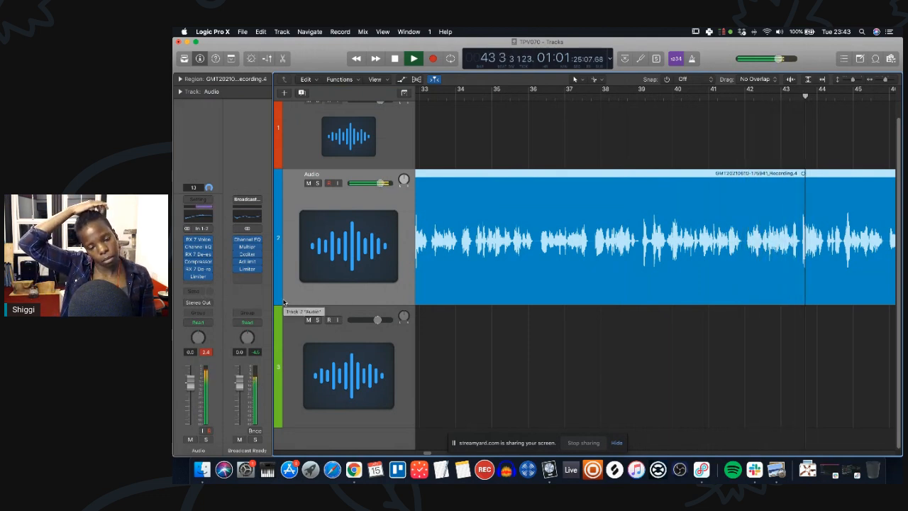
Stop playback and review the RX 7 De-reverb settings on the Audio track.
key(space)
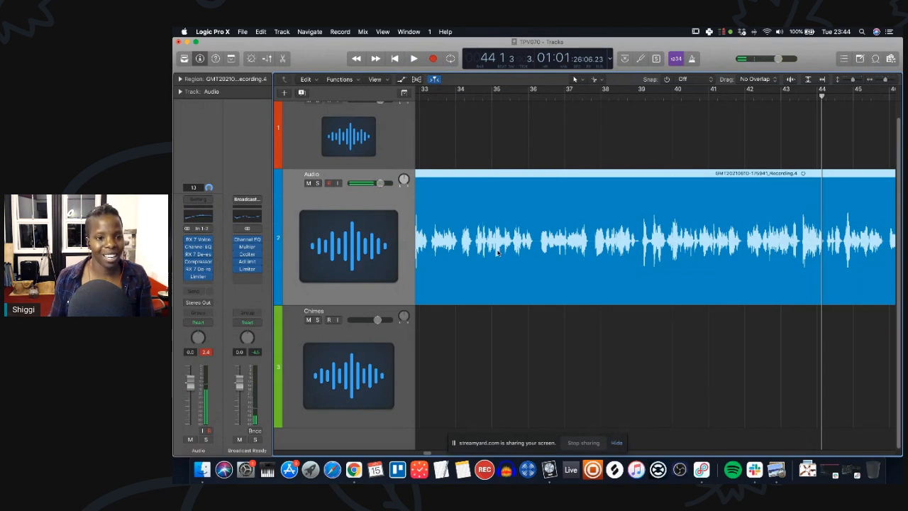
click(200, 270)
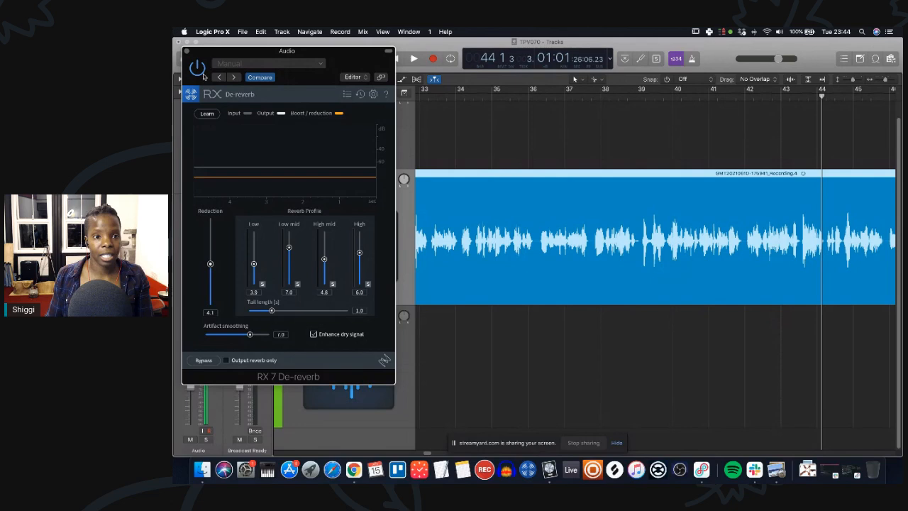
click(187, 52)
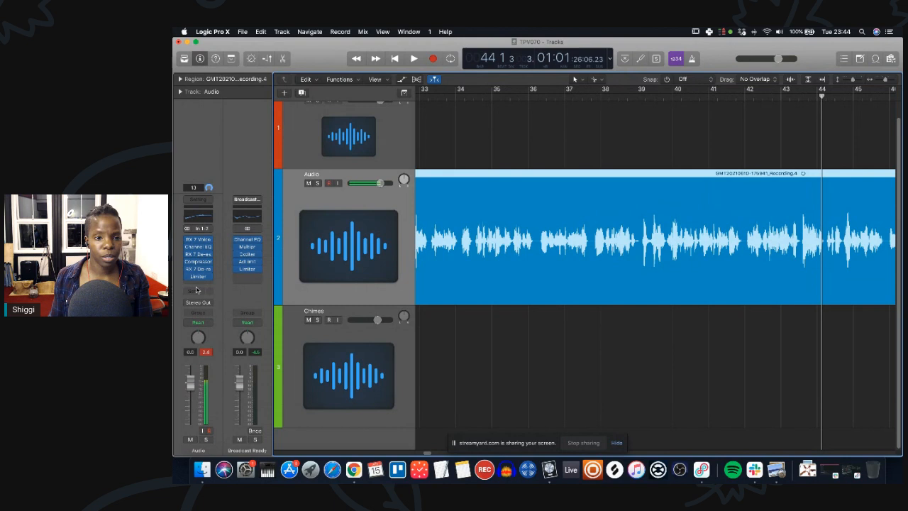
Insert the LUXE plug-in below the Limiter on the Audio track.
click(199, 286)
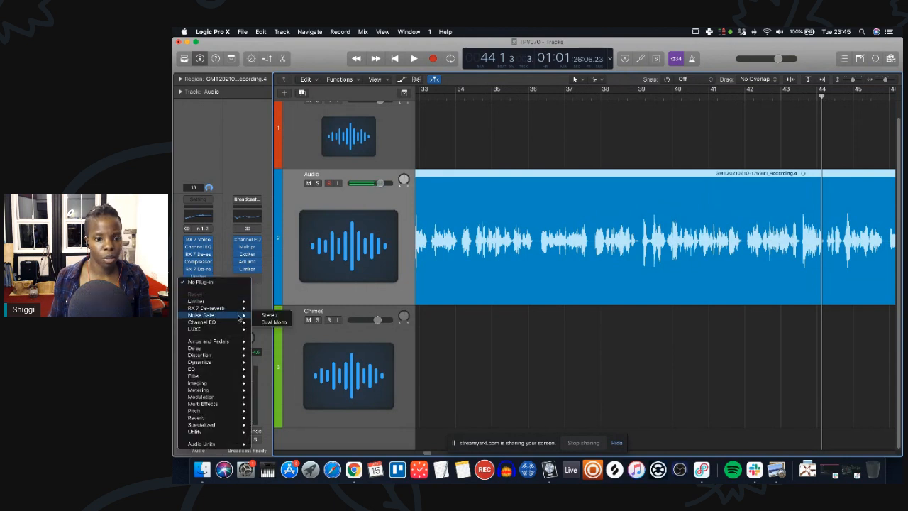
mouse_move(209, 333)
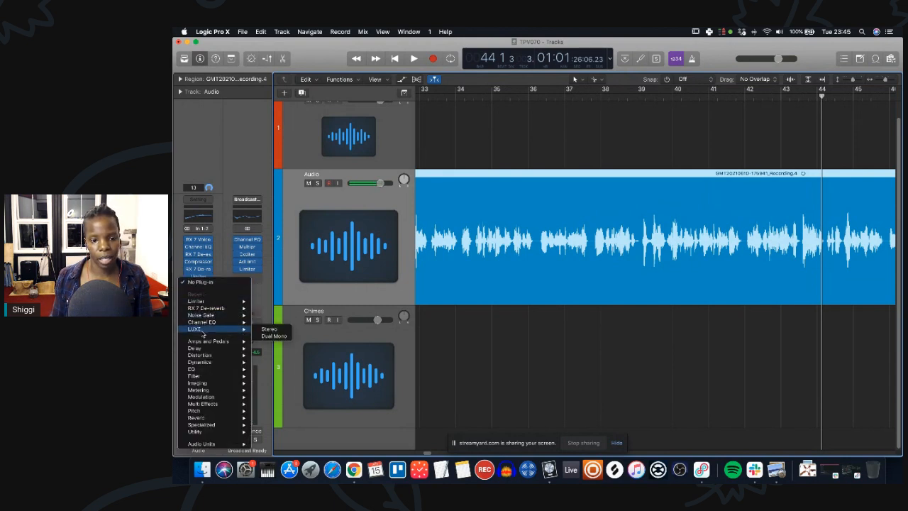
click(269, 329)
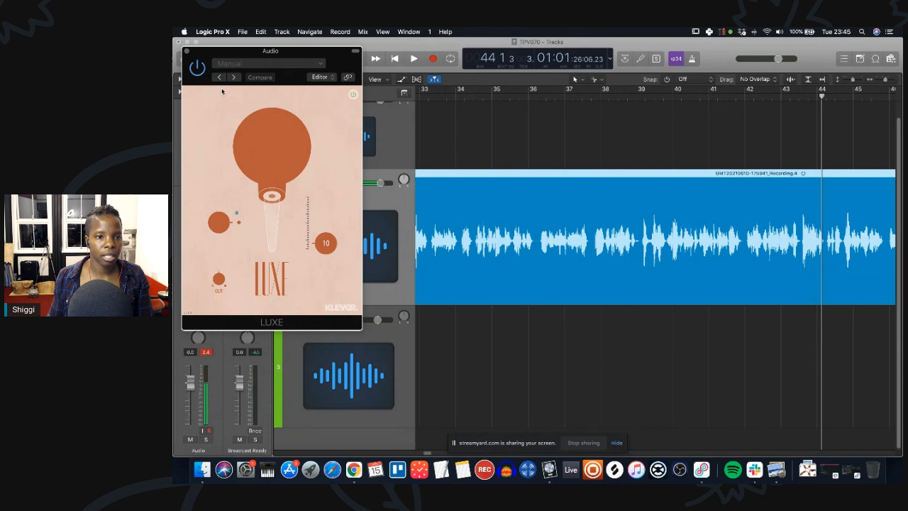
click(187, 52)
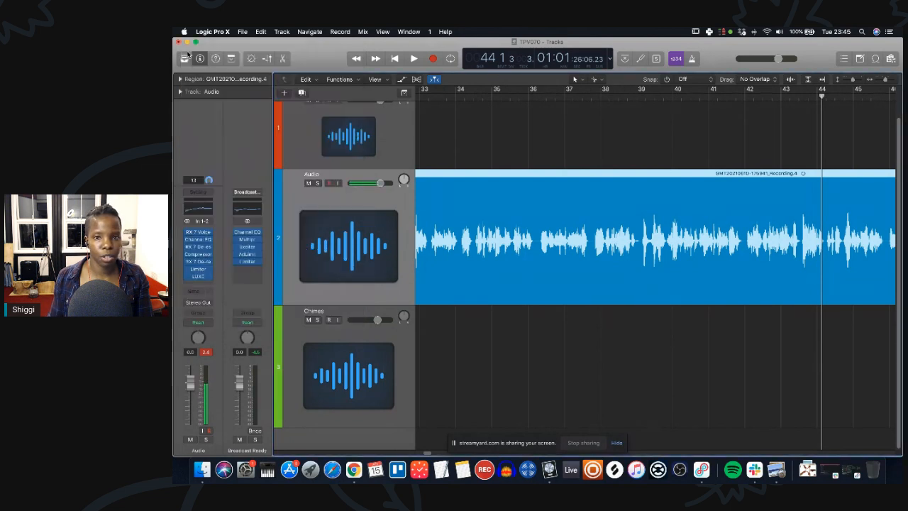
Remove the LUXE plug-in from the Audio track's insert slots.
right_click(204, 279)
click(173, 277)
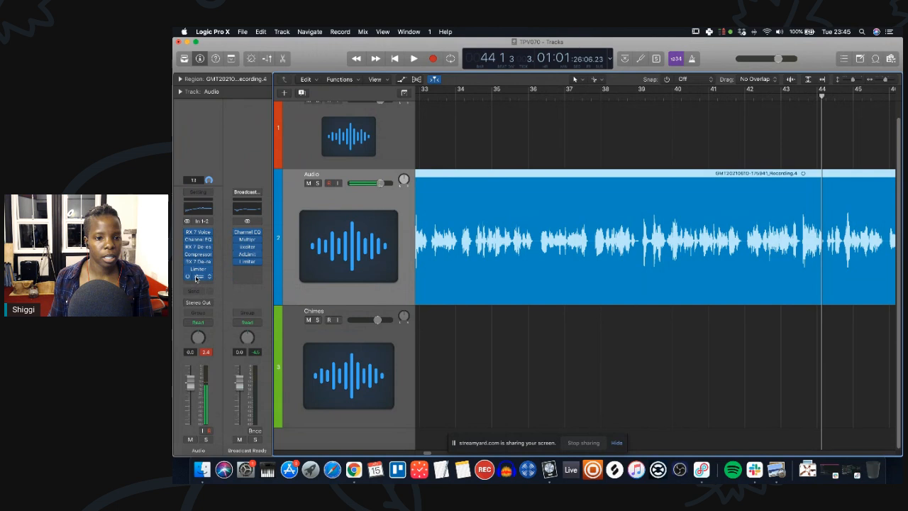
click(201, 275)
click(187, 52)
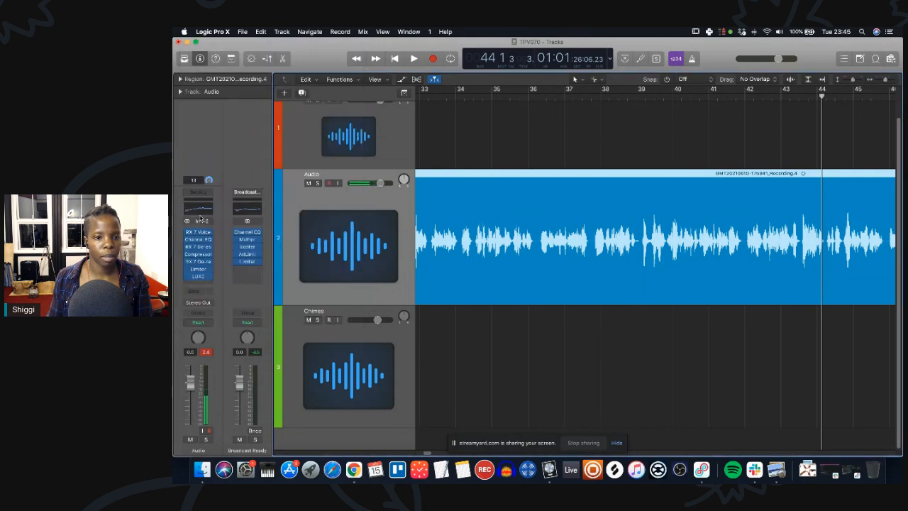
click(213, 282)
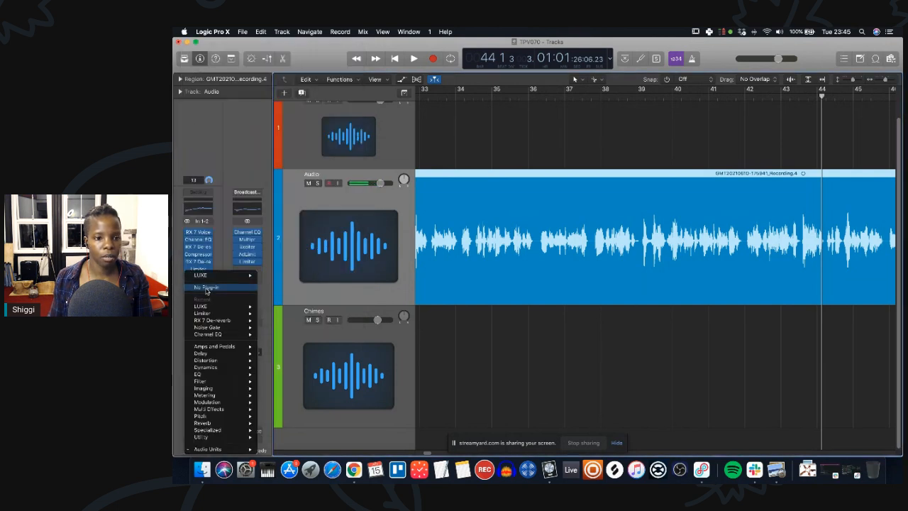
click(211, 285)
Play the recording and zoom the timeline out to listen through the vocal from bar 46 onward.
key(space)
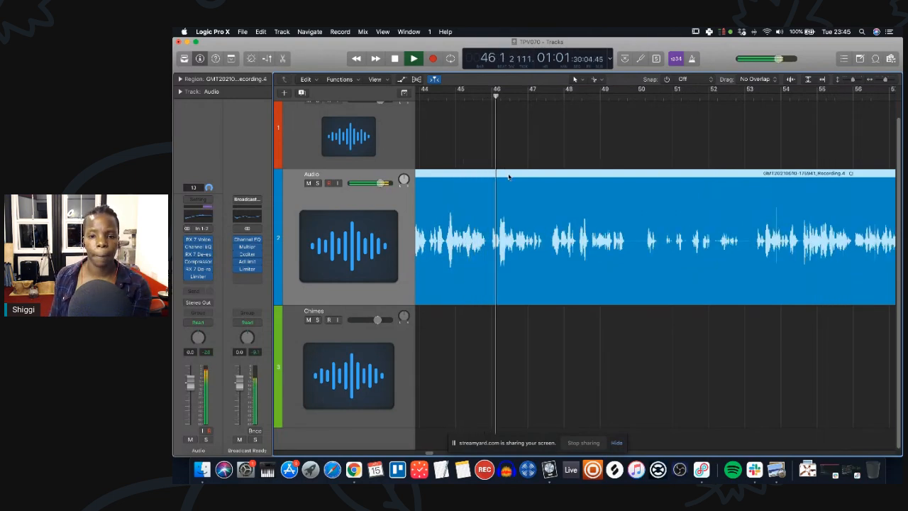
key(super+Left)
key(super+Left)
key(super+Left)
key(super+Left)
key(super+Left)
key(super+Right)
key(super+Right)
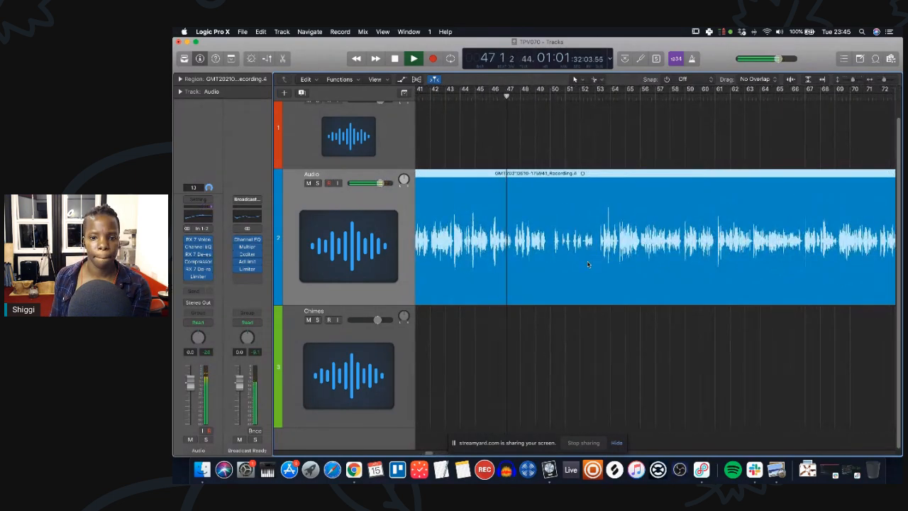
scroll(602, 258, right, 4)
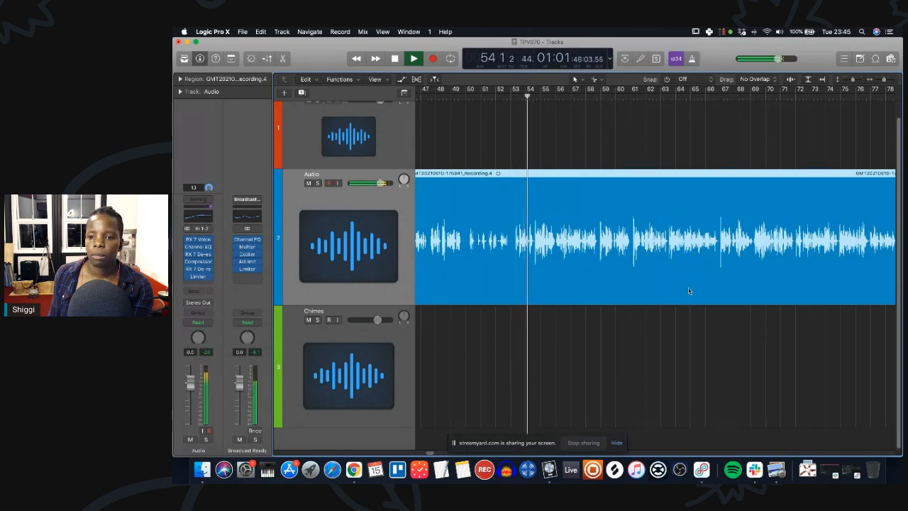
key(super+Left)
key(super+Left)
key(super+Left)
key(super+Left)
key(super+Left)
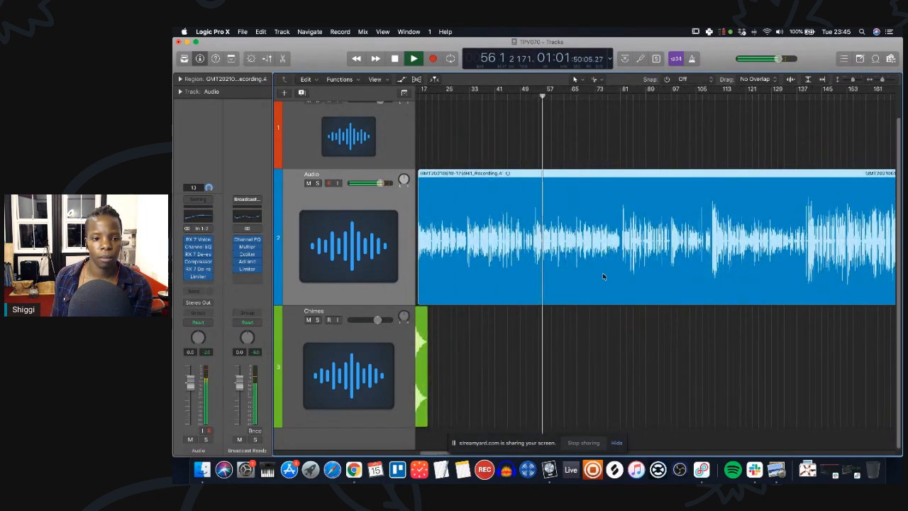
key(super+Right)
key(super+Right)
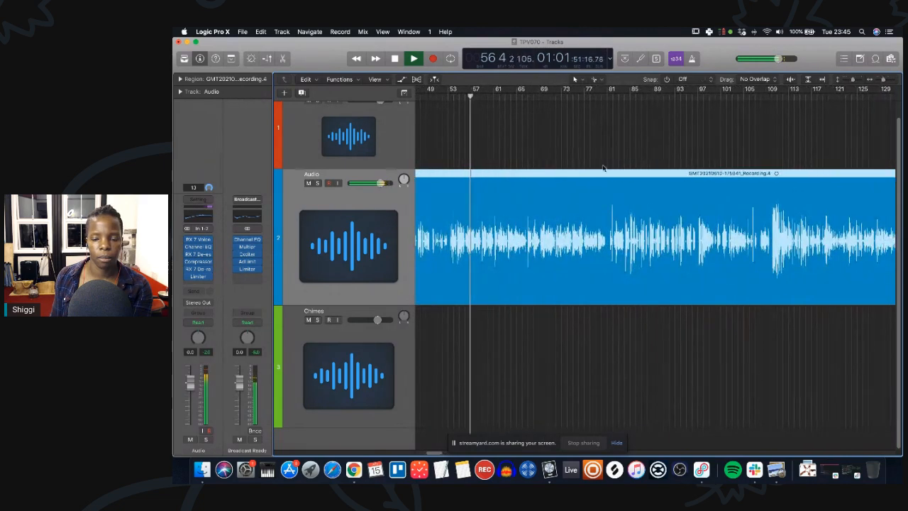
click(590, 93)
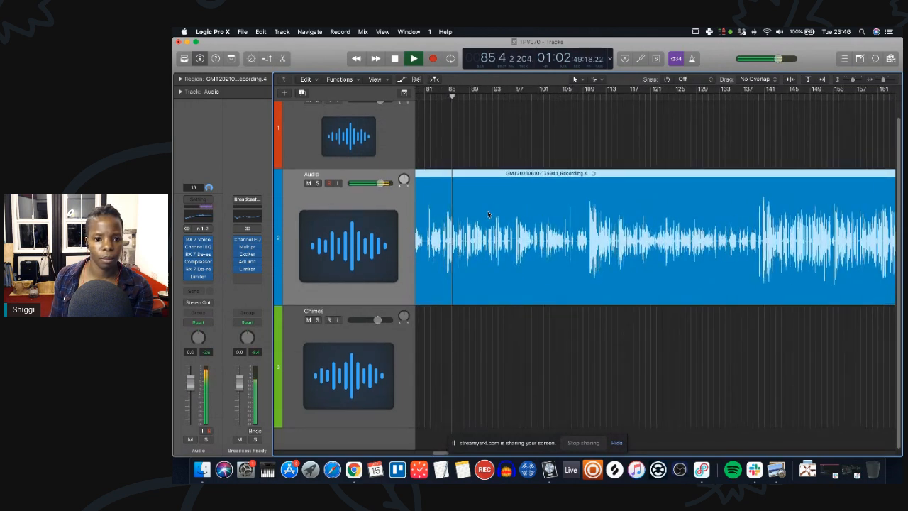
Listen to later sections by jumping the playhead along the ruler, then stop playback.
click(506, 98)
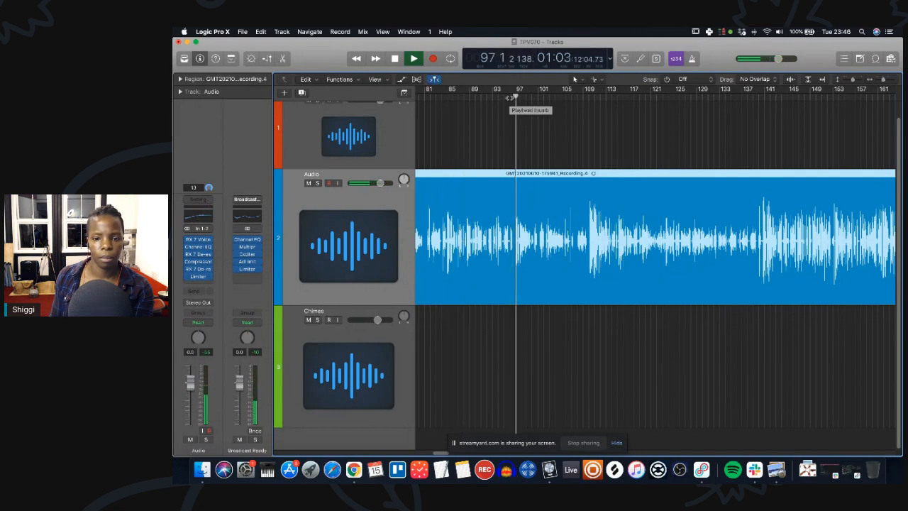
click(577, 97)
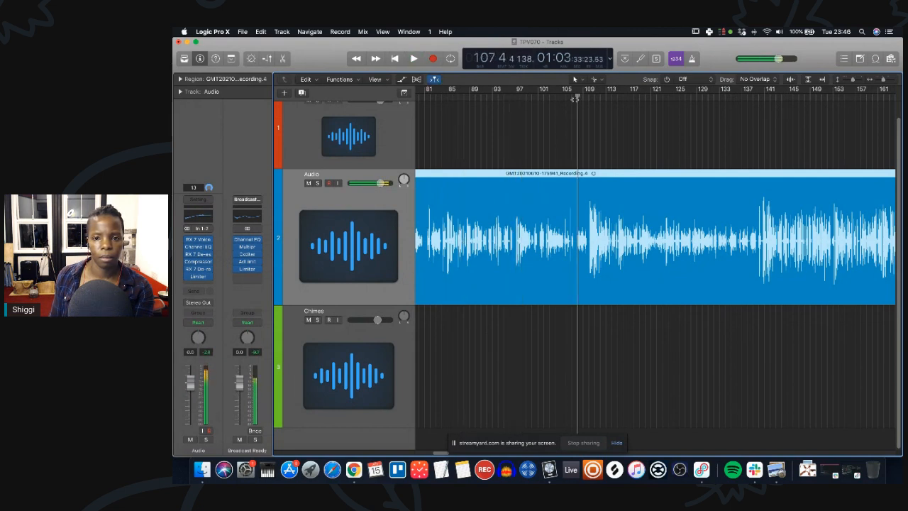
scroll(663, 217, right, 3)
scroll(663, 220, right, 2)
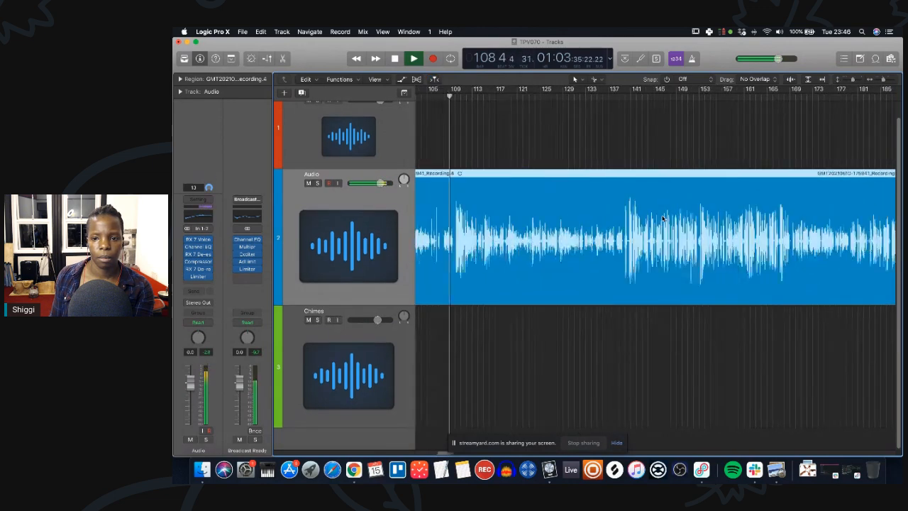
key(super+Left)
key(super+Left)
key(super+Left)
key(super+Left)
key(super+Left)
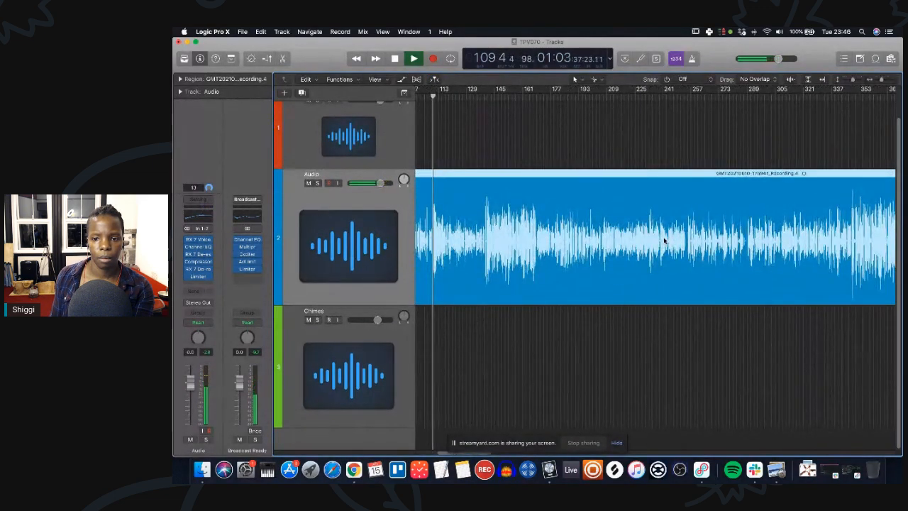
key(super+Right)
key(super+Right)
scroll(664, 241, right, 1)
scroll(664, 241, left, 2)
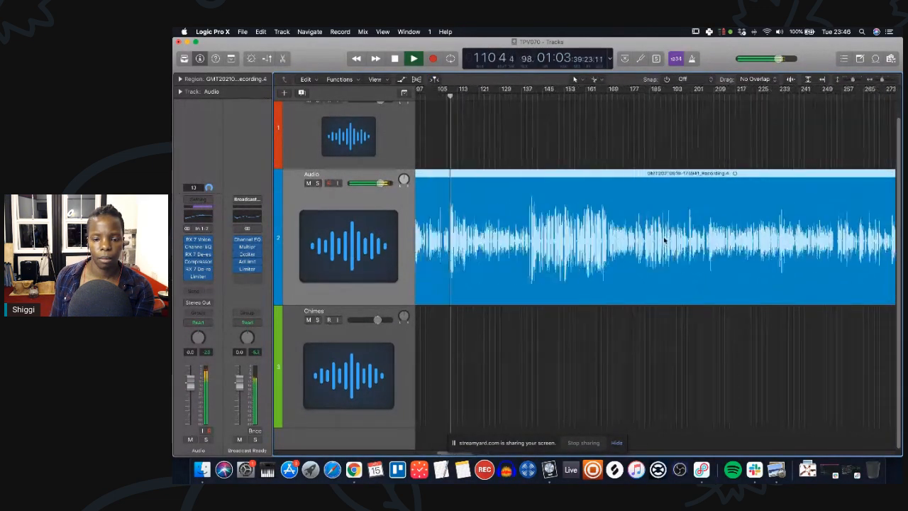
key(super+Right)
key(super+Right)
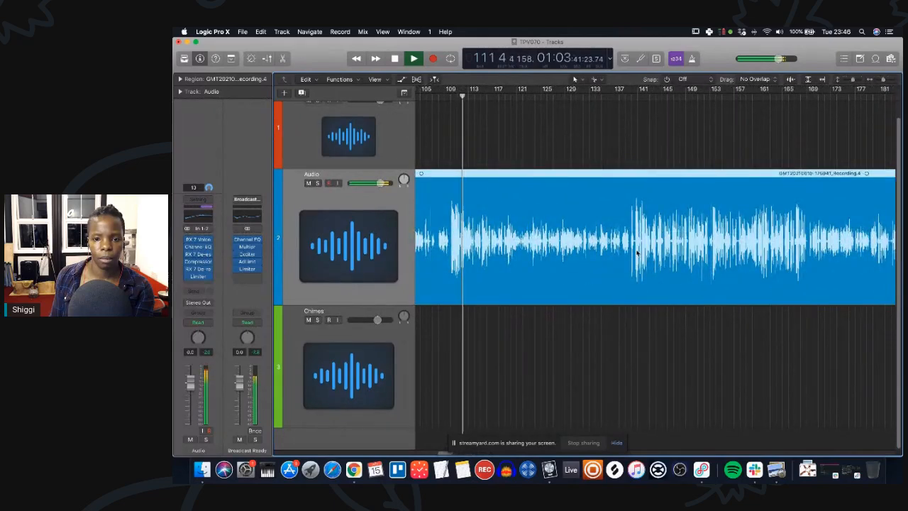
scroll(664, 240, right, 1)
click(586, 97)
scroll(508, 163, right, 3)
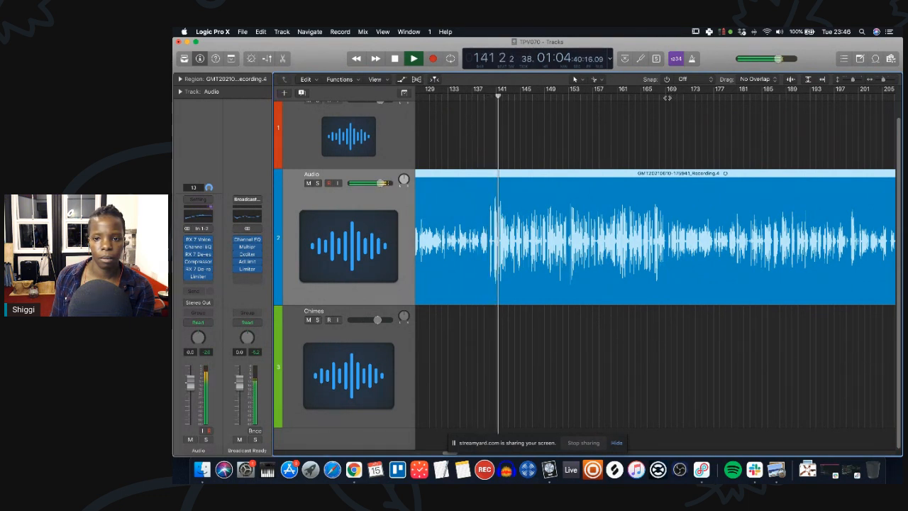
click(666, 97)
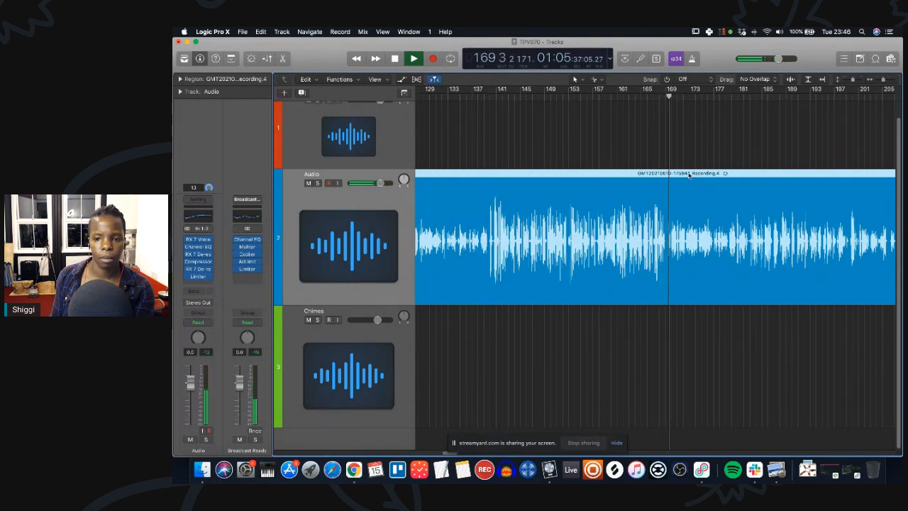
scroll(638, 248, right, 5)
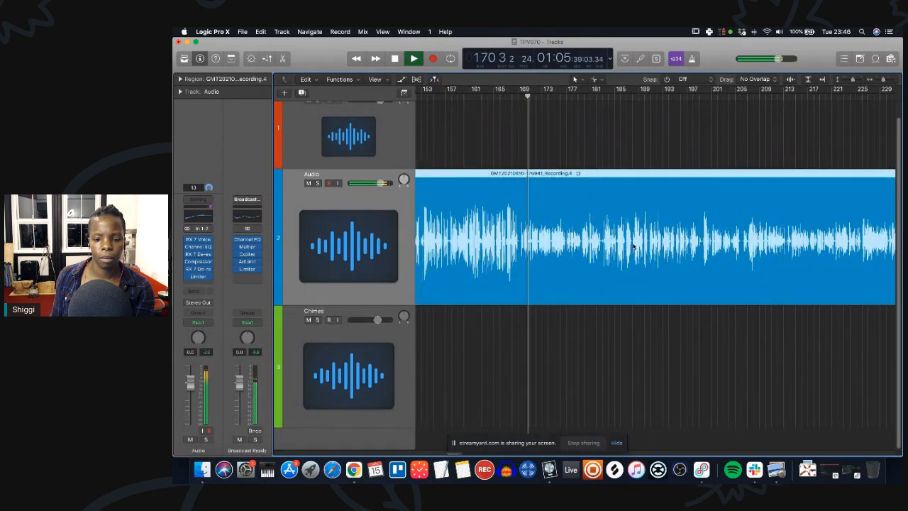
click(394, 61)
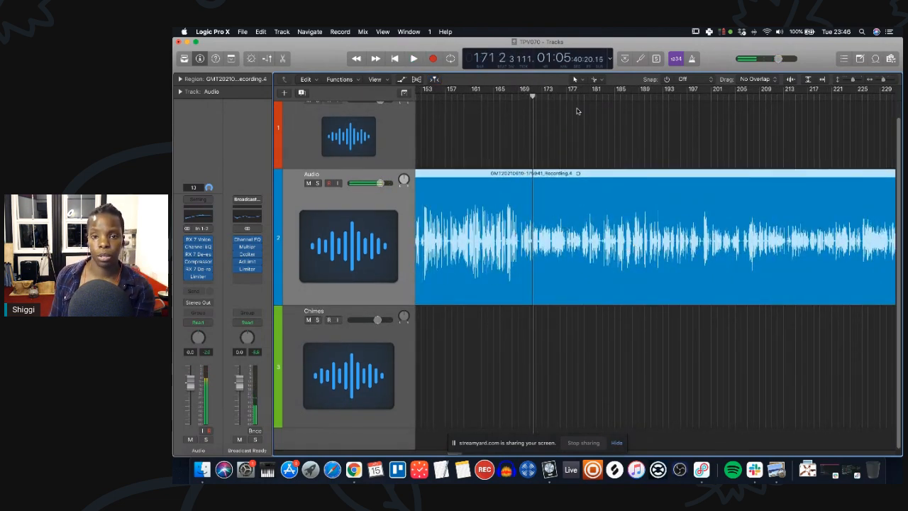
Zoom out and scroll through the rest of the recording to examine its waveform.
scroll(559, 260, left, 7)
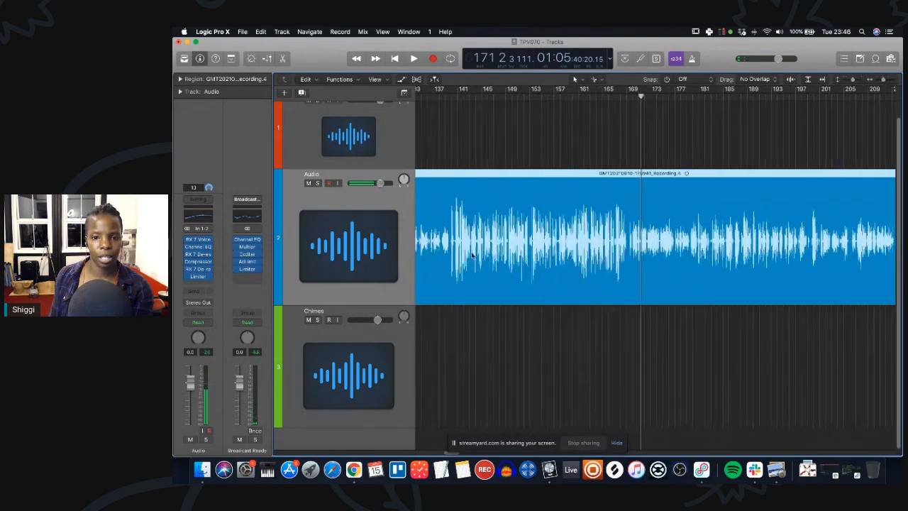
key(super+Left)
key(super+Left)
key(super+Left)
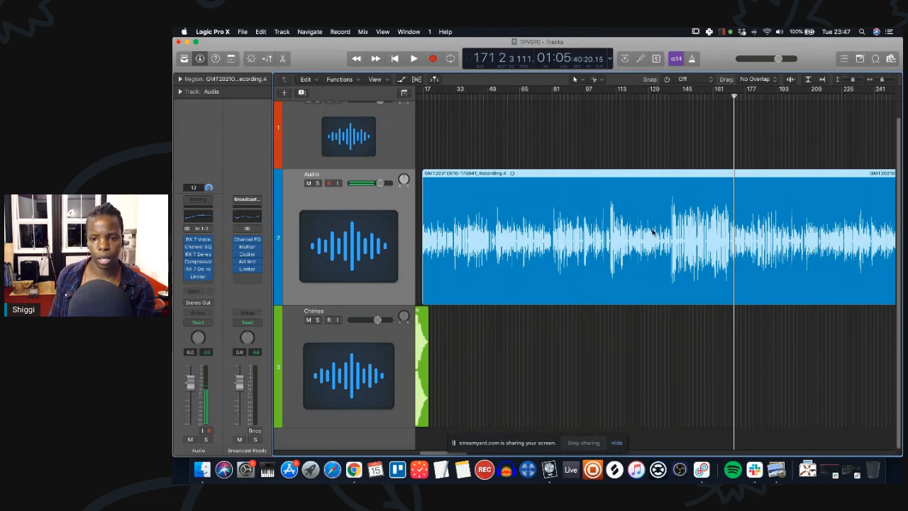
scroll(741, 235, right, 10)
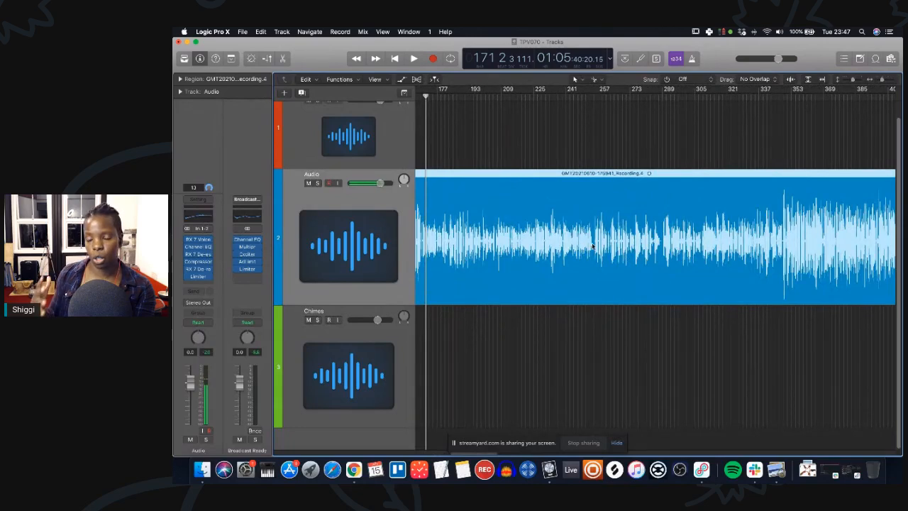
scroll(592, 247, right, 1)
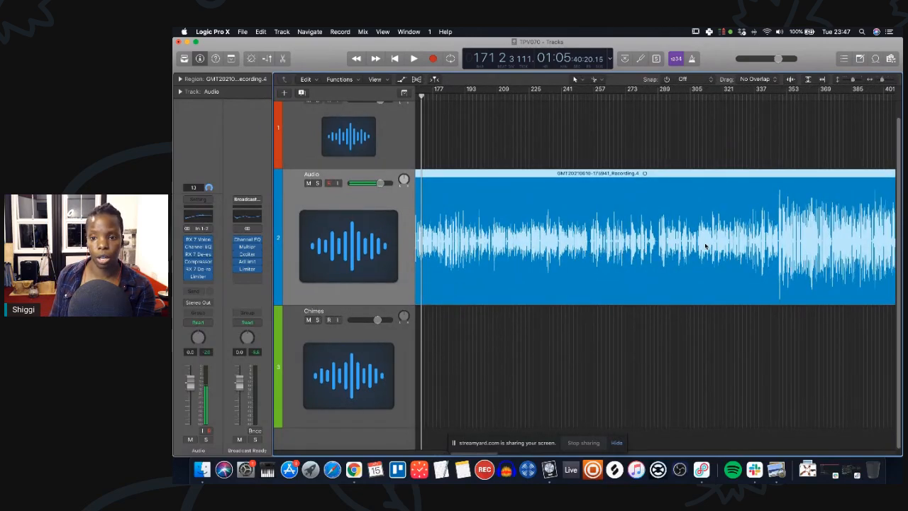
scroll(696, 245, up, 5)
scroll(600, 243, right, 5)
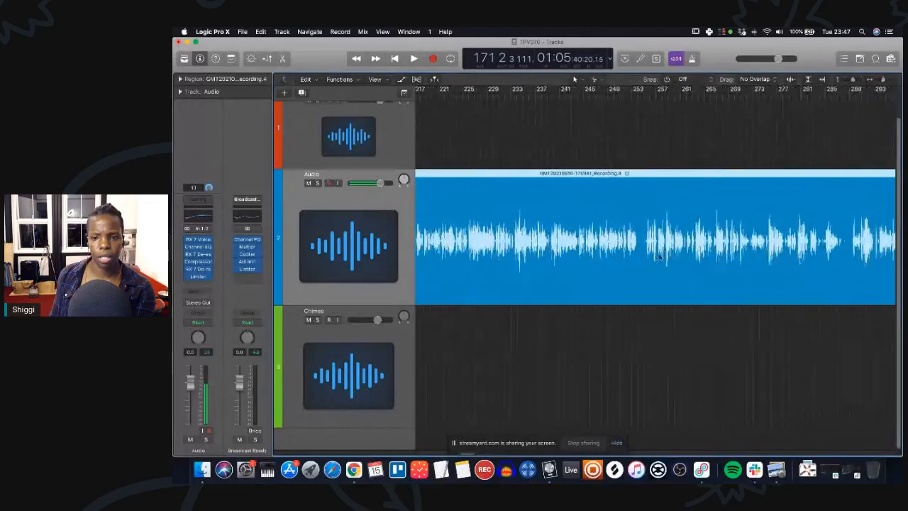
Play the recording and jump the playhead along the ruler to listen through the section around bars 250 to 290.
click(606, 98)
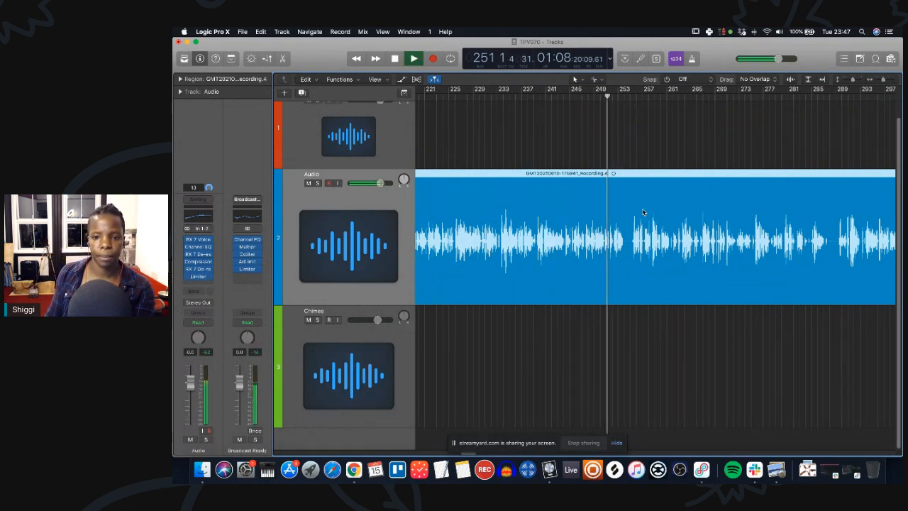
scroll(594, 152, right, 2)
click(579, 99)
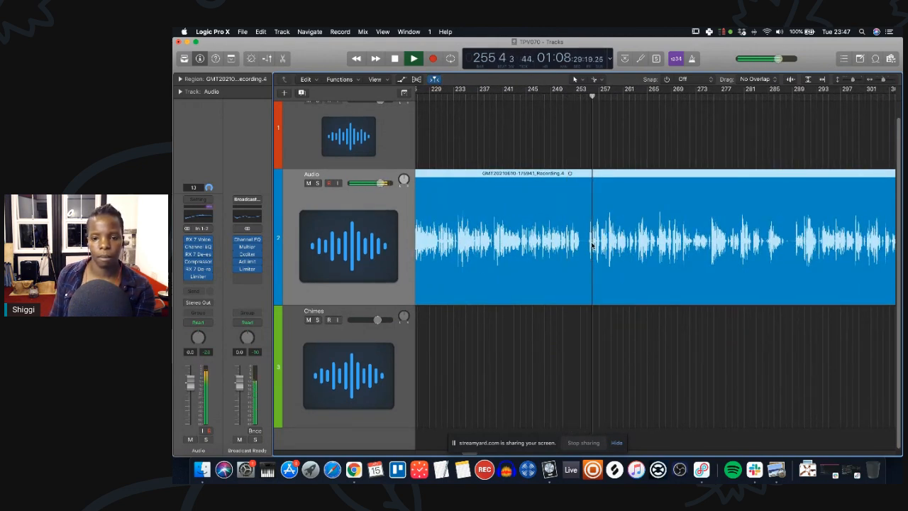
scroll(712, 259, right, 3)
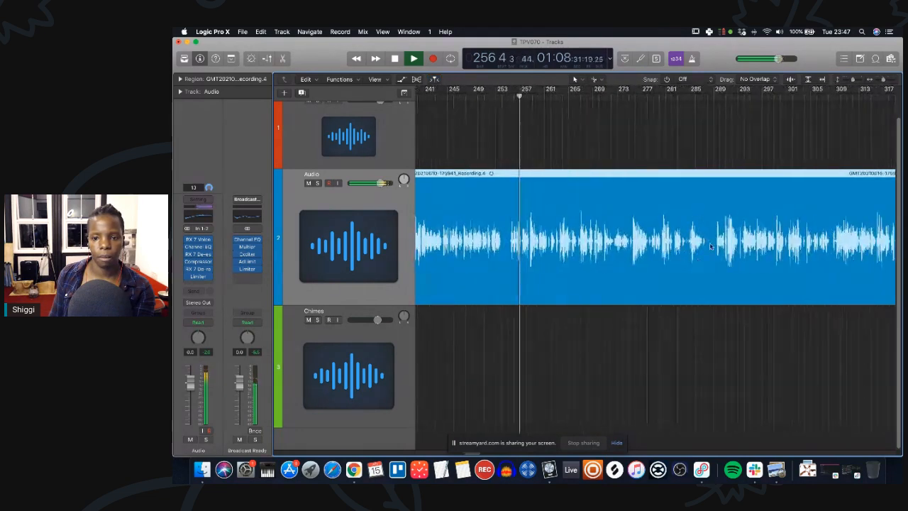
click(658, 94)
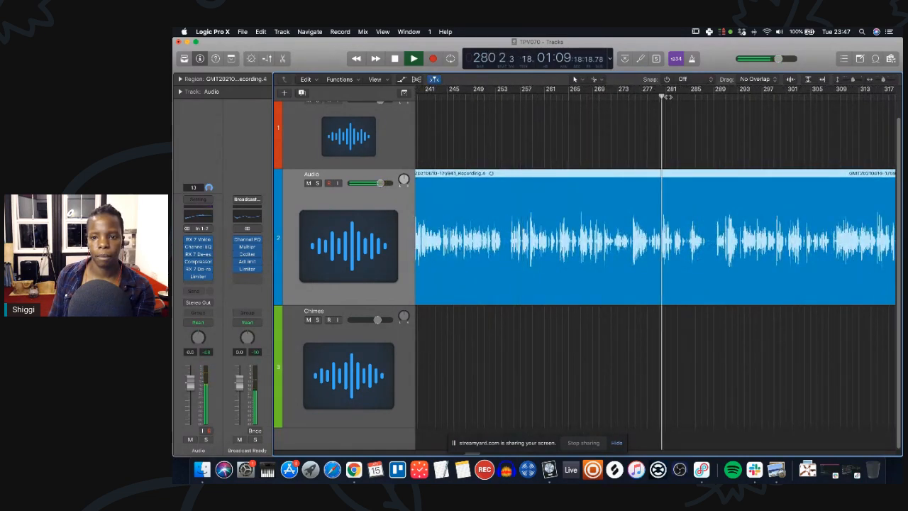
click(677, 96)
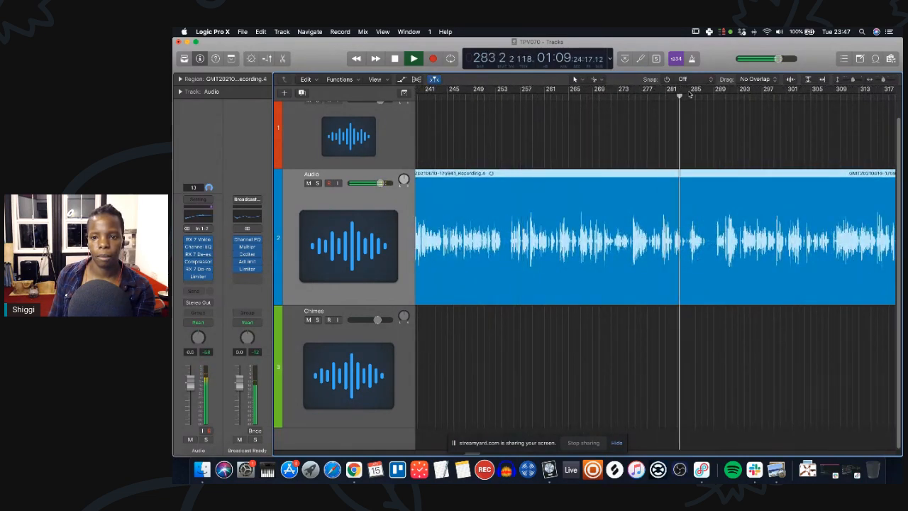
click(696, 96)
scroll(784, 214, right, 3)
scroll(784, 214, right, 5)
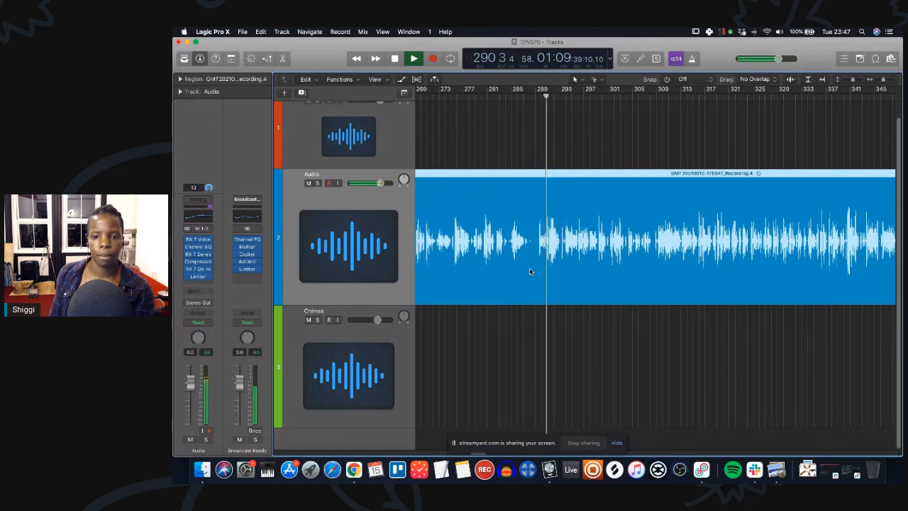
Split the vocal region twice around bar 287, delete the short cut piece and pull the following region in to close the gap.
key(space)
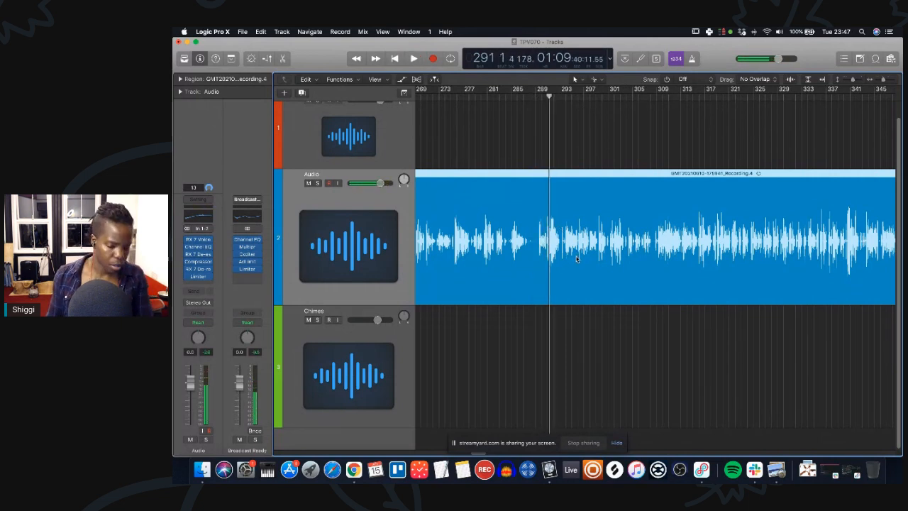
click(538, 273)
click(528, 269)
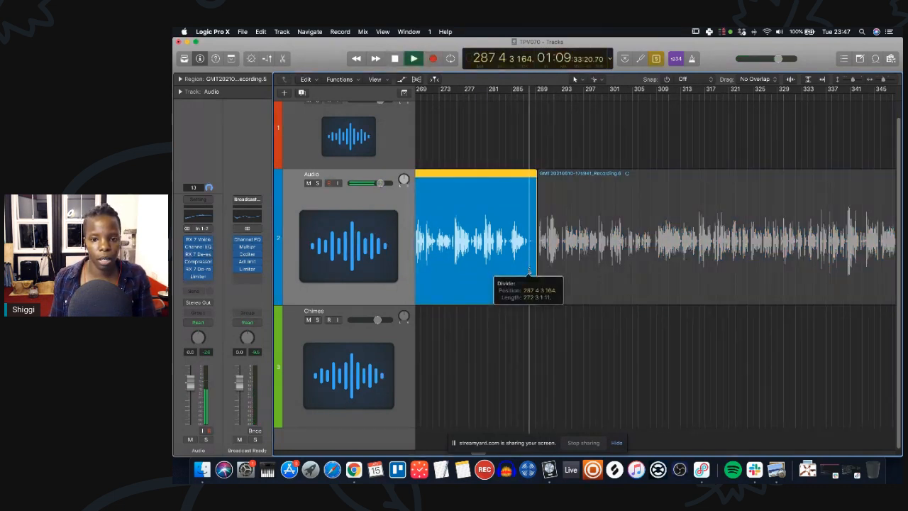
key(space)
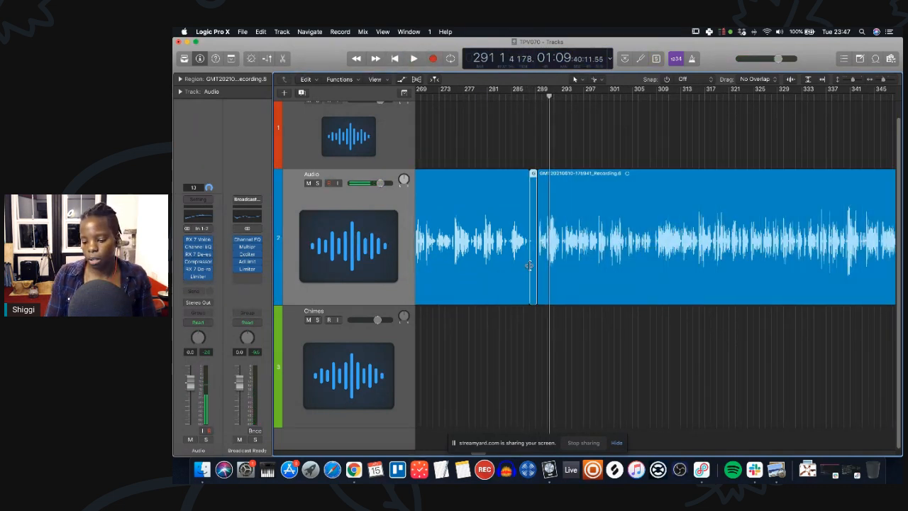
key(Delete)
drag(555, 259, 547, 260)
Select the later vocal regions and shift them slightly left to tighten the edit.
scroll(500, 219, left, 5)
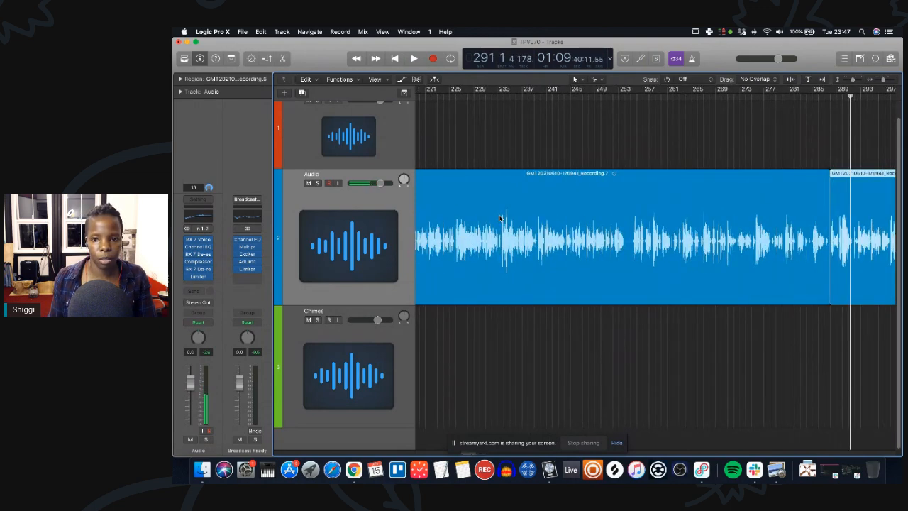
drag(633, 256, 632, 254)
shift+click(849, 261)
drag(702, 260, 688, 262)
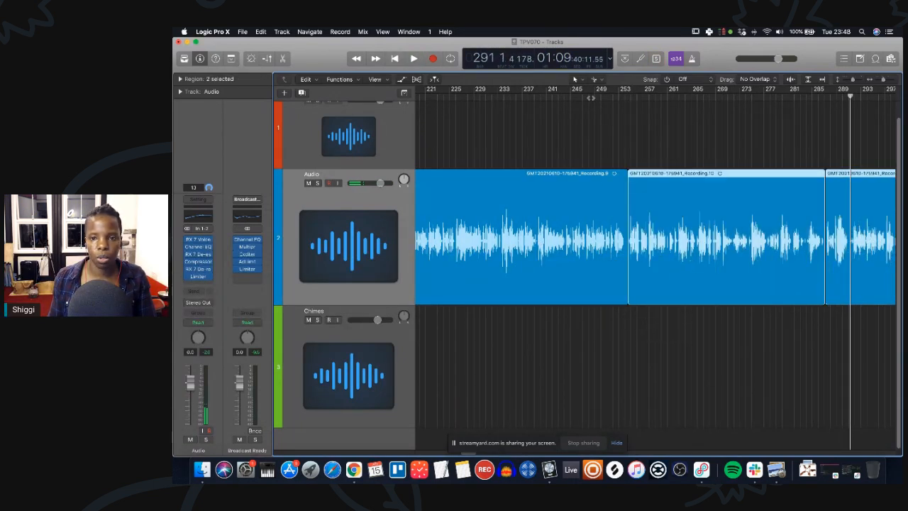
Play back the edited section and listen through it by jumping the playhead along the ruler.
key(space)
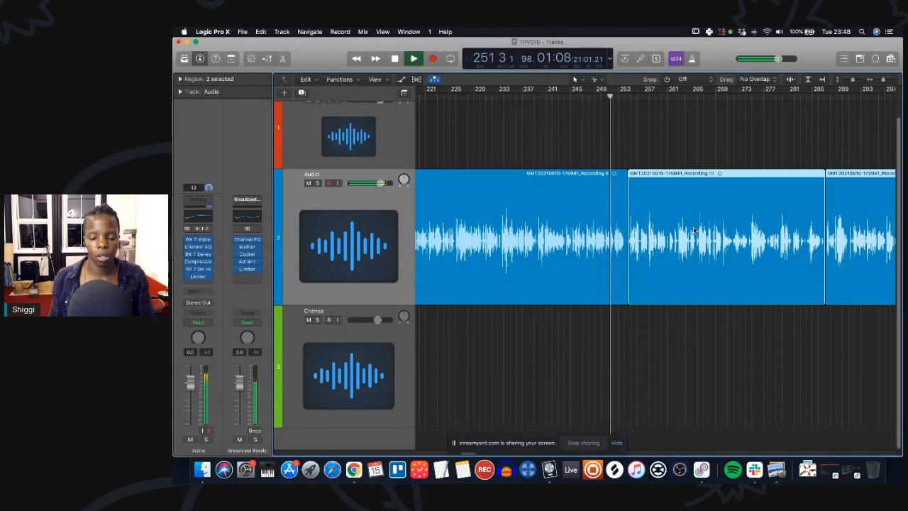
scroll(638, 248, right, 5)
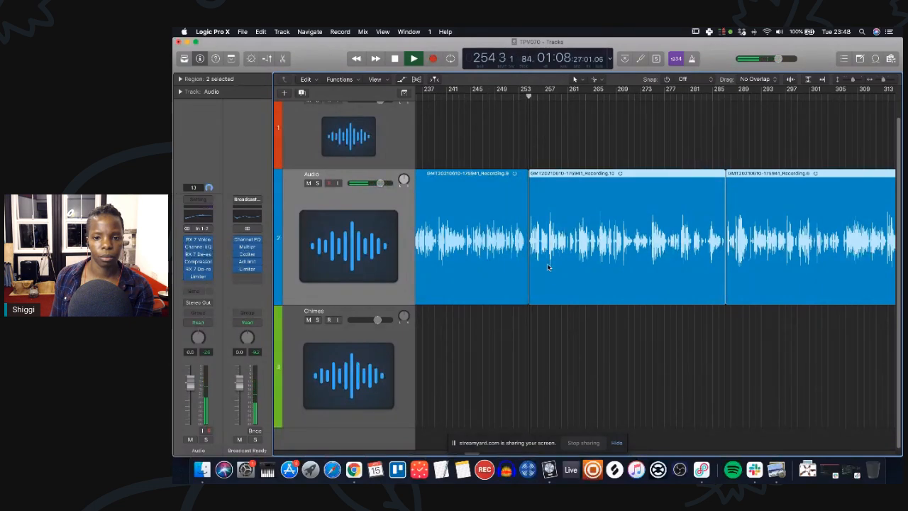
scroll(562, 262, right, 5)
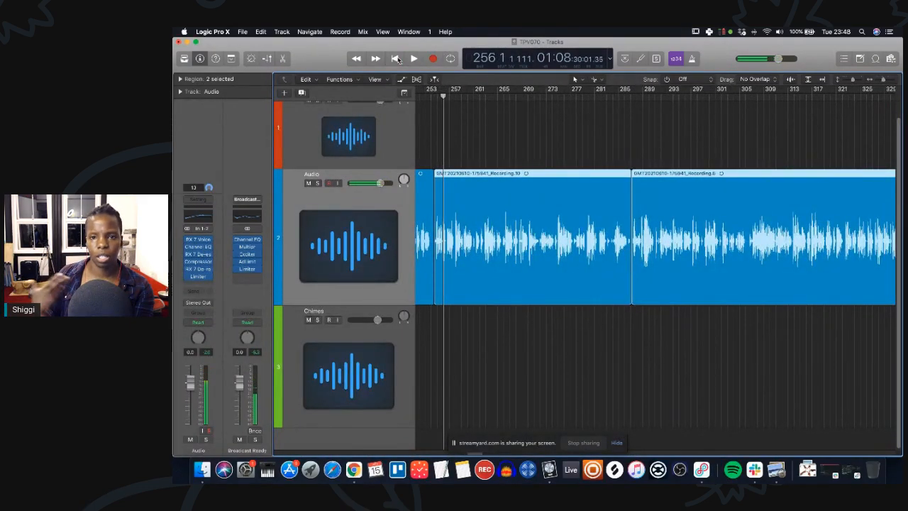
click(625, 103)
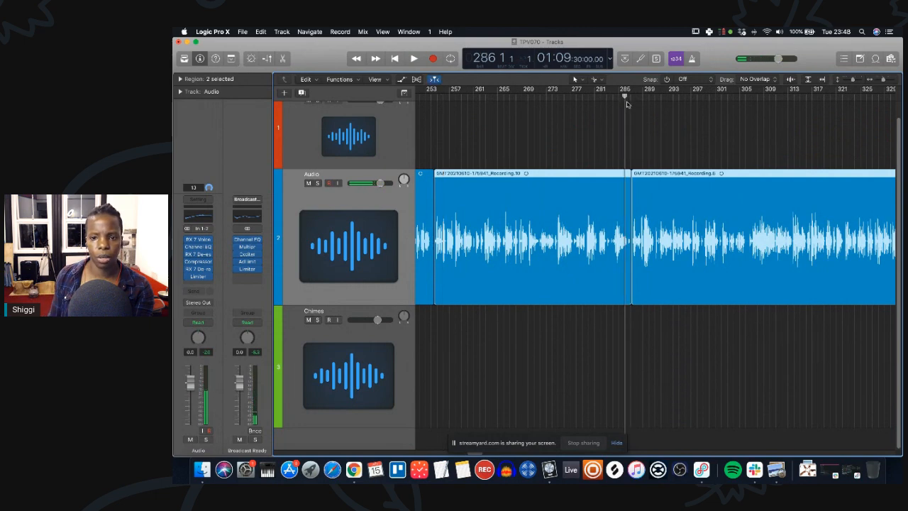
key(space)
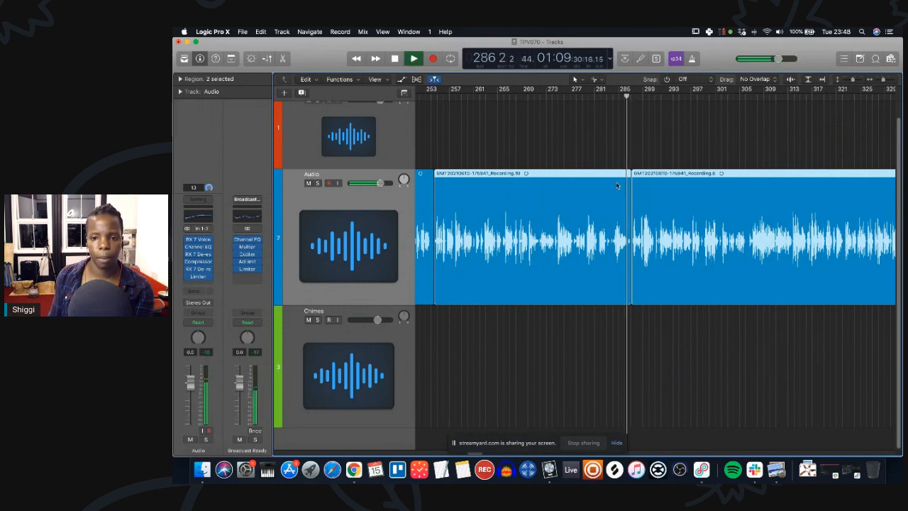
scroll(736, 222, right, 5)
scroll(736, 221, right, 6)
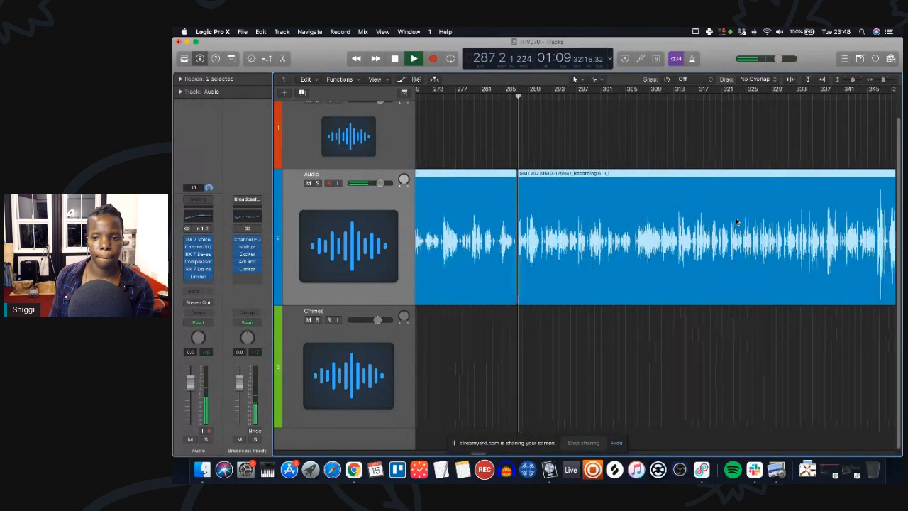
scroll(695, 207, left, 2)
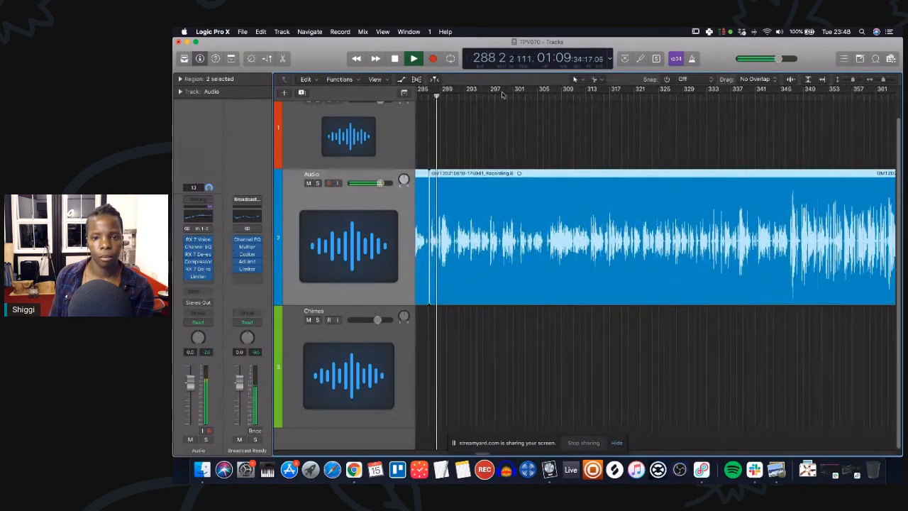
click(533, 99)
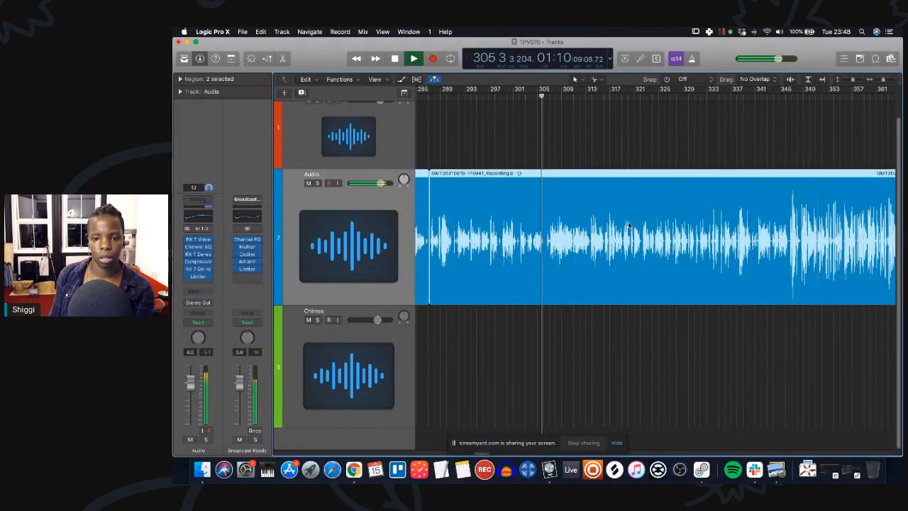
scroll(588, 205, right, 3)
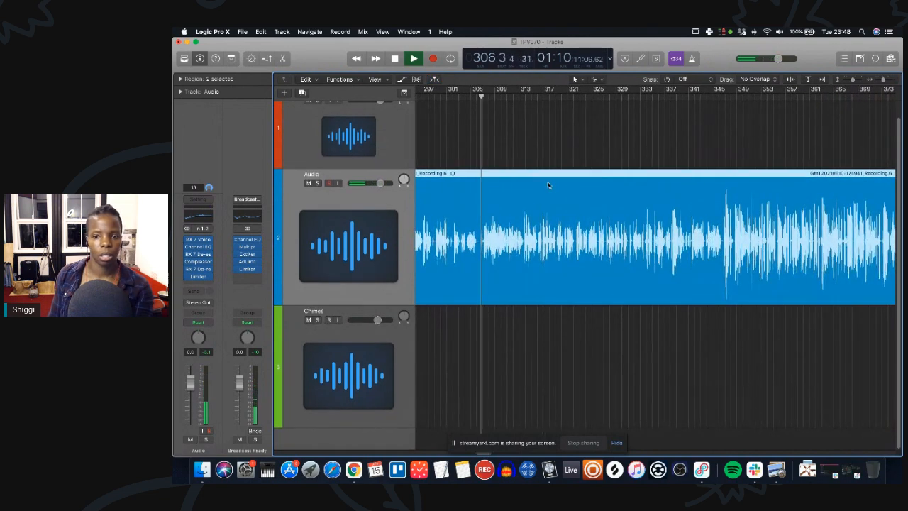
Zoom the timeline out and in to listen through the vocal around bar 542.
key(super+Left)
key(super+Left)
key(super+Left)
scroll(724, 266, right, 9)
scroll(724, 265, right, 2)
click(615, 97)
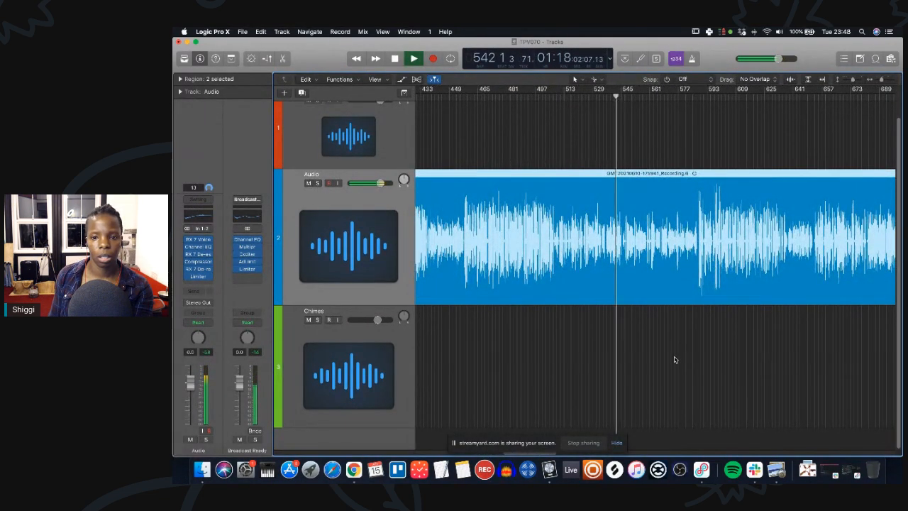
key(super+Right)
key(super+Right)
key(super+Right)
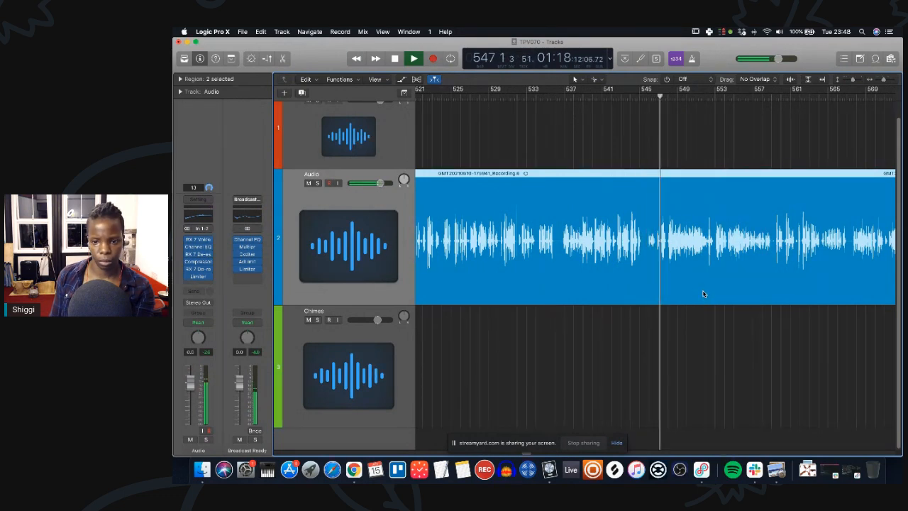
key(super+Left)
key(super+Left)
key(super+Left)
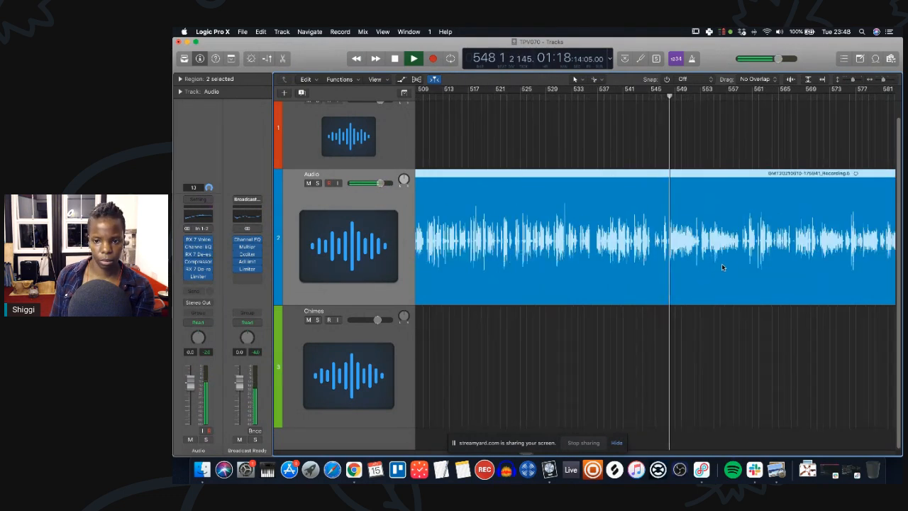
Keep zooming, scrolling and jumping the playhead to listen through the vocal from bar 550 to about bar 775.
scroll(721, 263, right, 3)
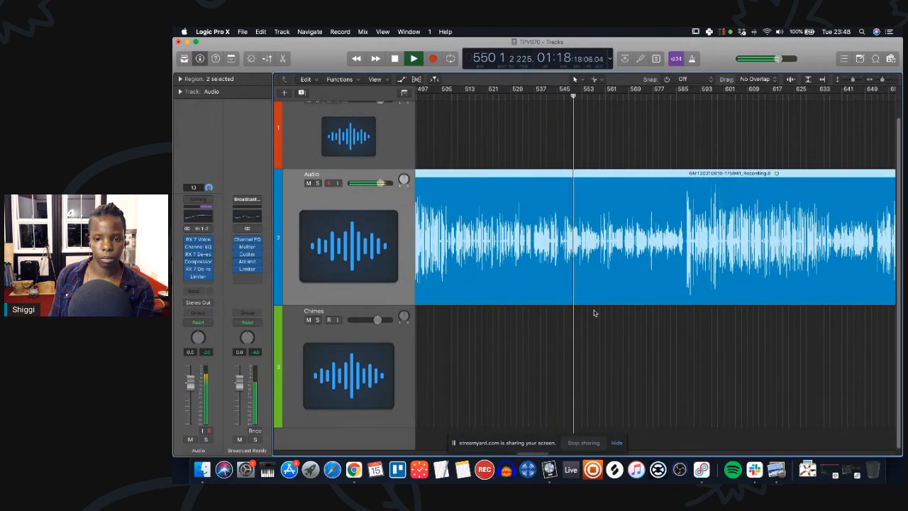
key(super+Right)
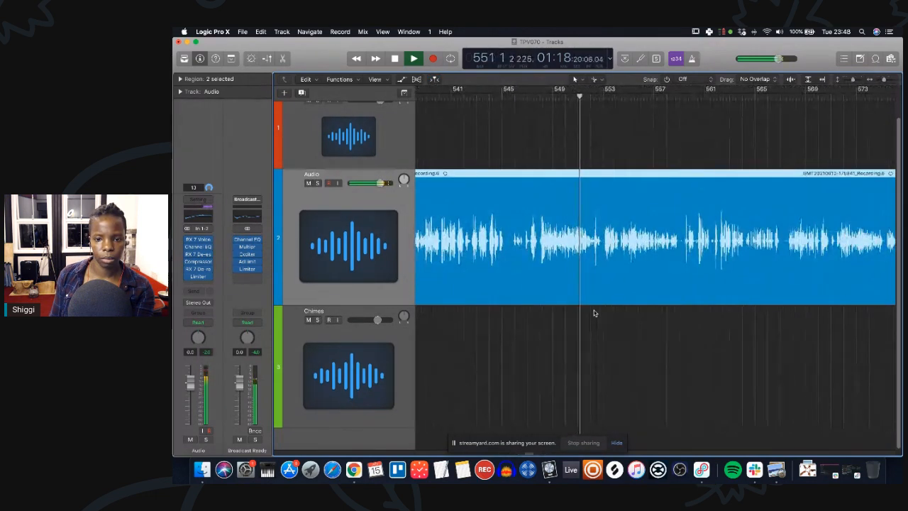
key(super+Right)
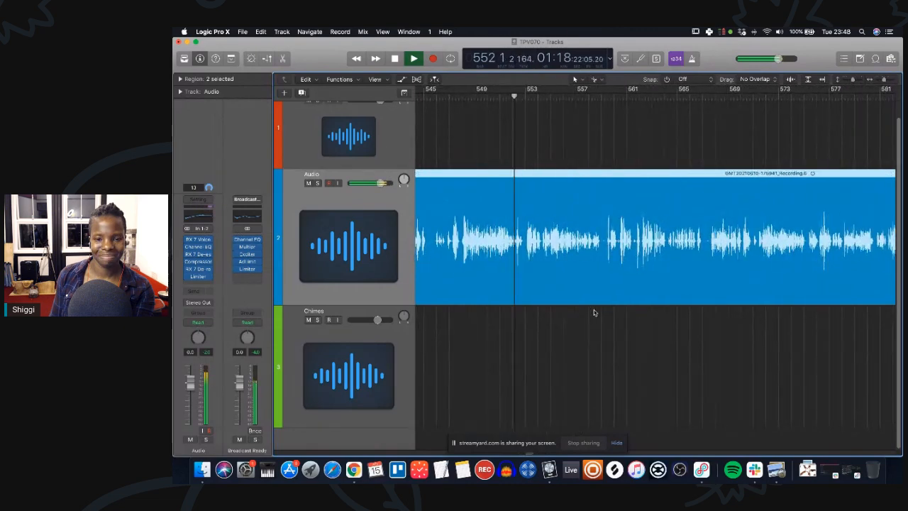
key(super+Left)
key(super+Left)
key(super+Left)
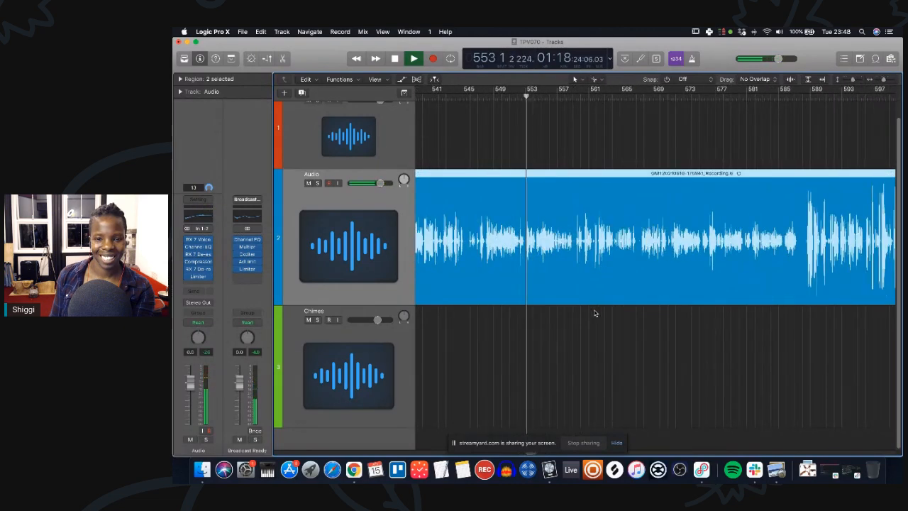
scroll(596, 313, right, 3)
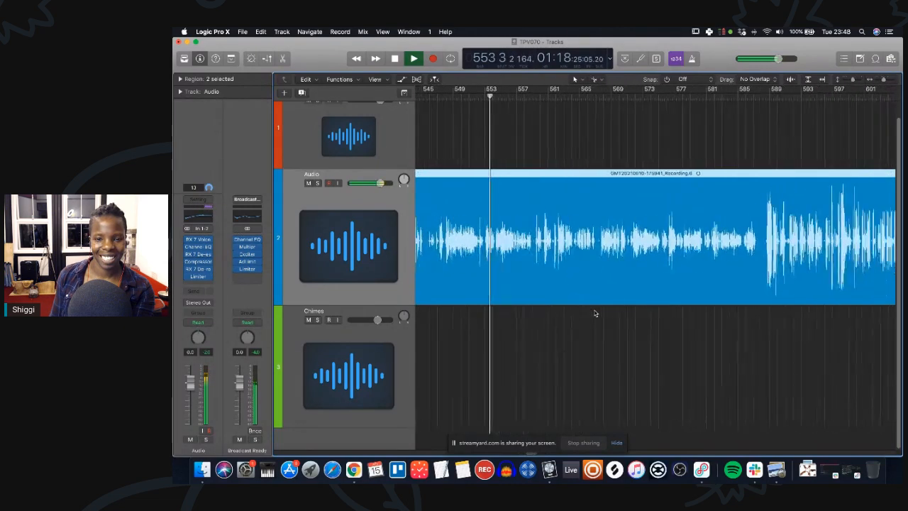
click(726, 98)
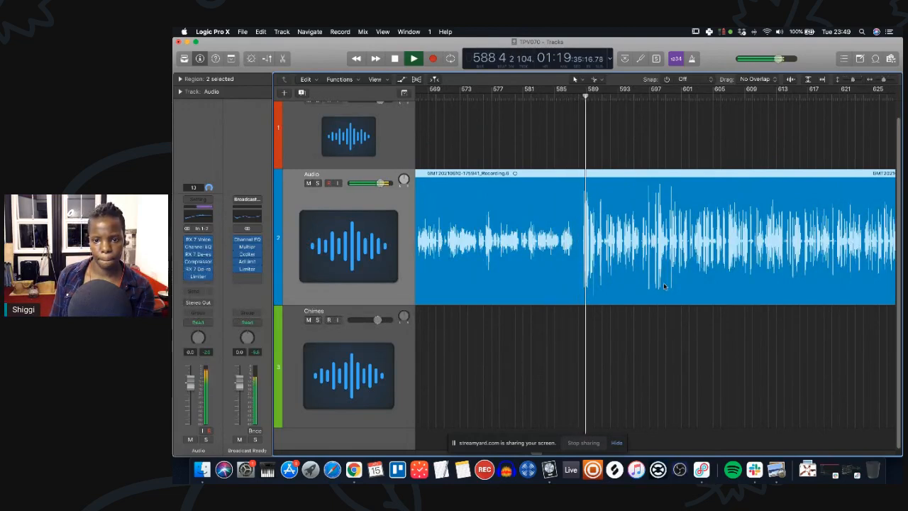
scroll(663, 282, right, 5)
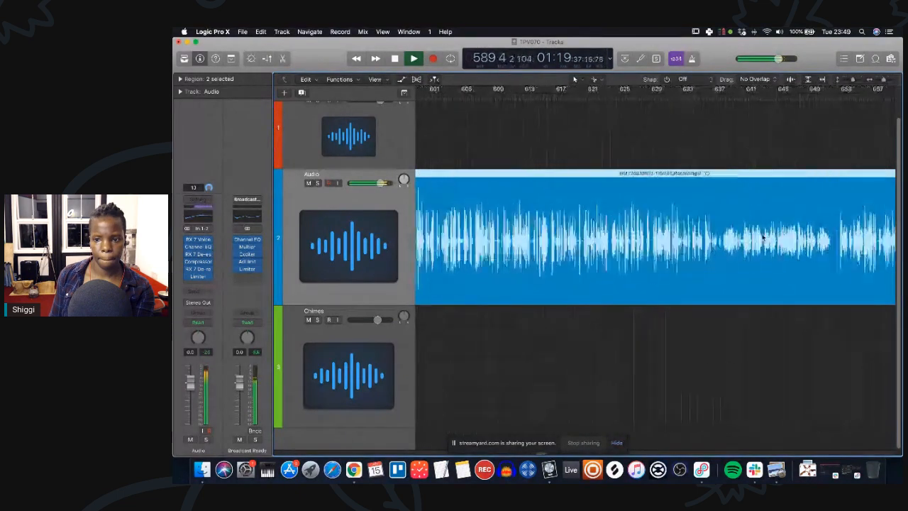
click(613, 97)
click(700, 97)
click(718, 98)
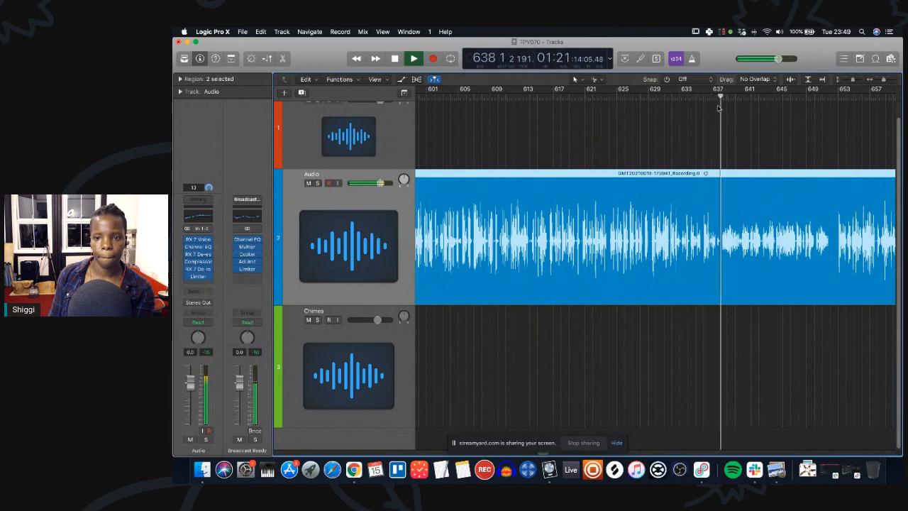
scroll(752, 205, right, 5)
key(super+Left)
key(super+Left)
key(super+Left)
key(super+Left)
key(super+Left)
key(super+Left)
scroll(589, 205, right, 2)
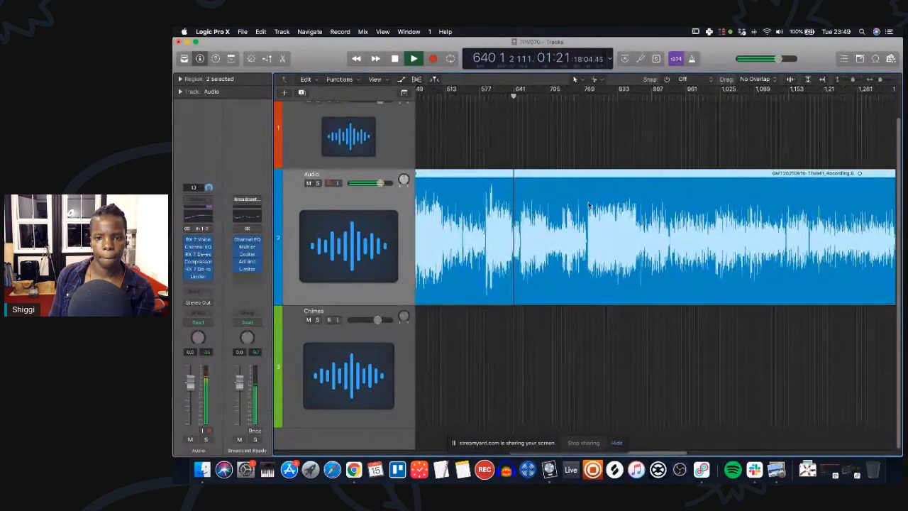
click(573, 97)
key(super+Right)
key(super+Right)
key(super+Right)
key(super+Right)
key(super+Right)
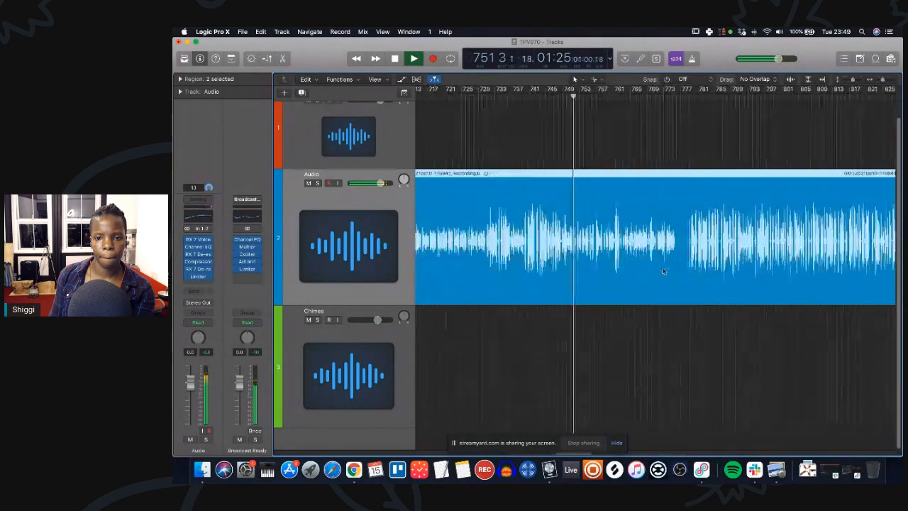
click(685, 97)
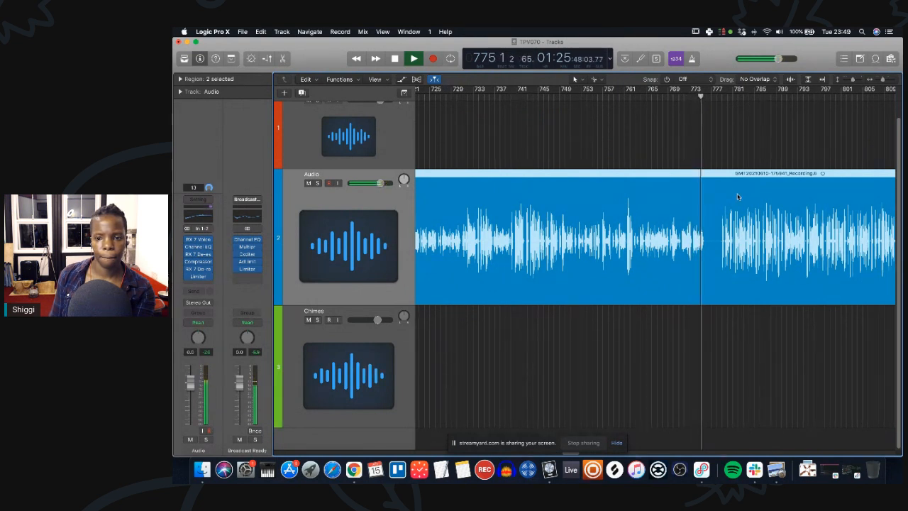
Split the vocal region at about bar 778.
super+click(718, 272)
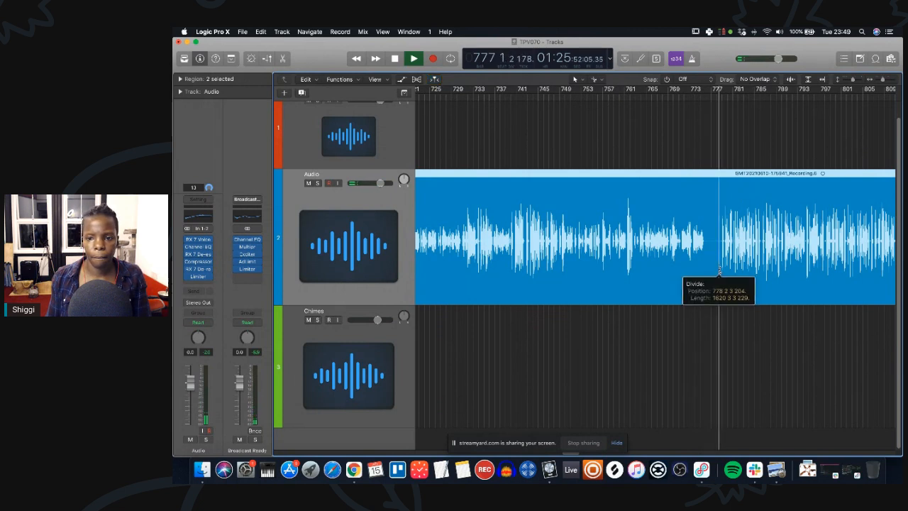
Listen through the vocal from bar 778 onward, zooming out and in and jumping the playhead to about bar 929.
drag(739, 265, 728, 265)
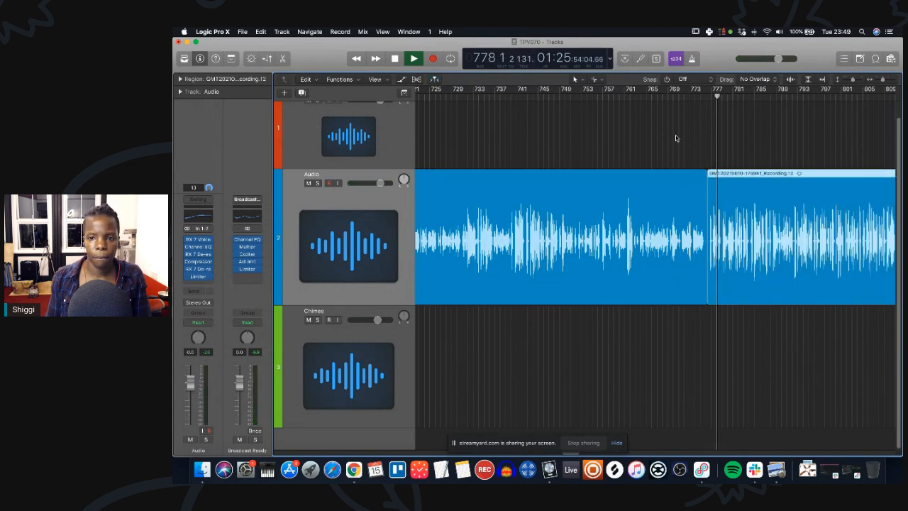
click(684, 95)
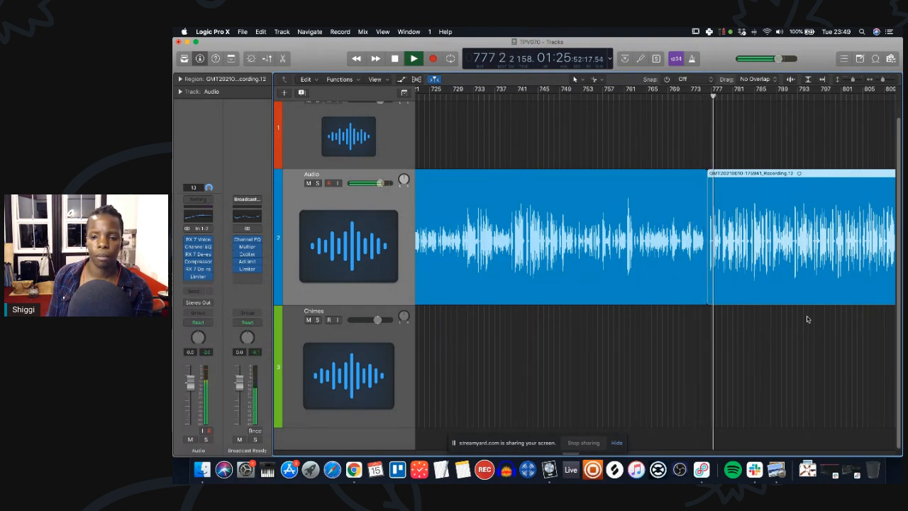
scroll(801, 313, right, 5)
scroll(761, 275, right, 10)
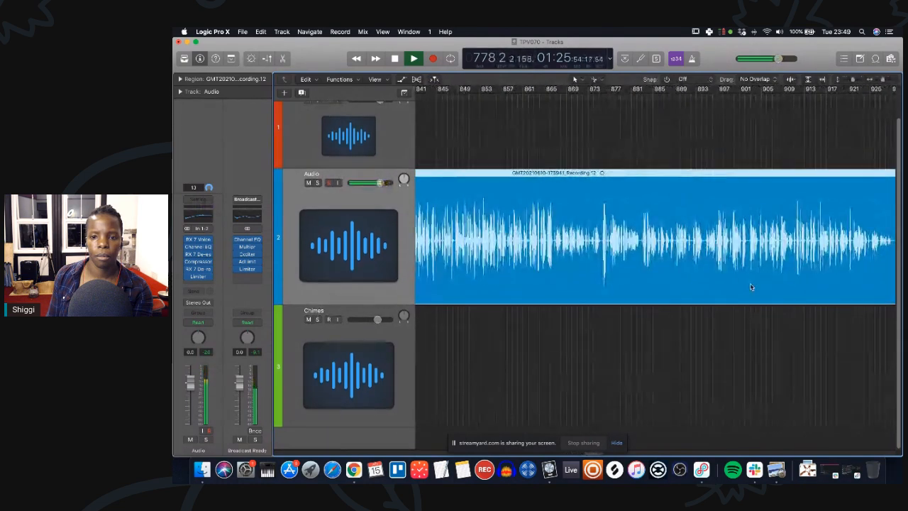
click(650, 96)
key(super+Left)
key(super+Left)
key(super+Left)
key(super+Left)
key(super+Left)
key(super+Left)
key(super+Left)
key(super+Left)
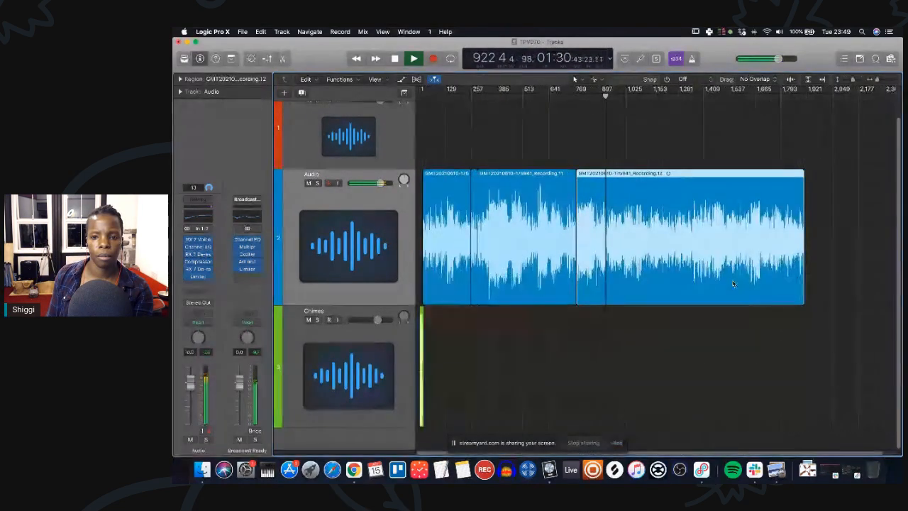
key(super+Right)
key(super+Right)
key(super+Right)
key(super+Right)
key(super+Right)
key(super+Right)
key(super+Right)
key(super+Right)
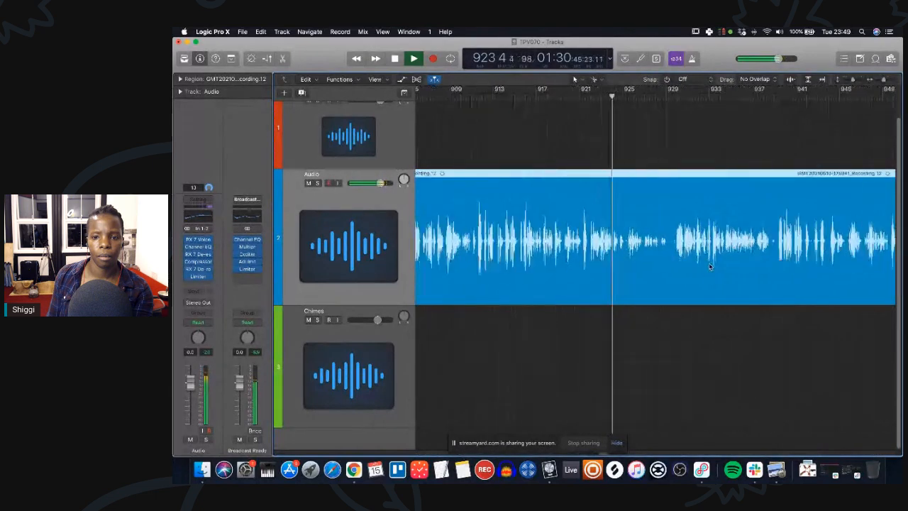
key(super+Right)
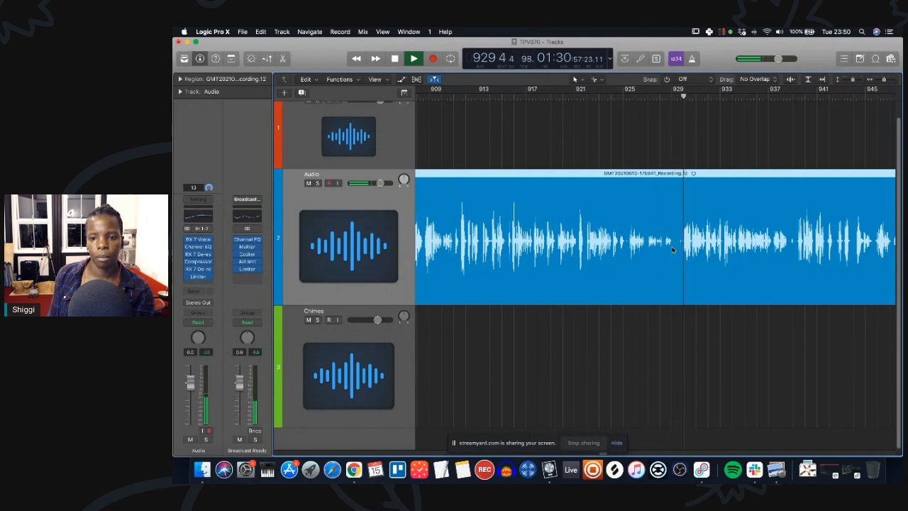
Split the vocal region at about bar 930 and shift the following region slightly later to open a gap.
drag(675, 282, 675, 283)
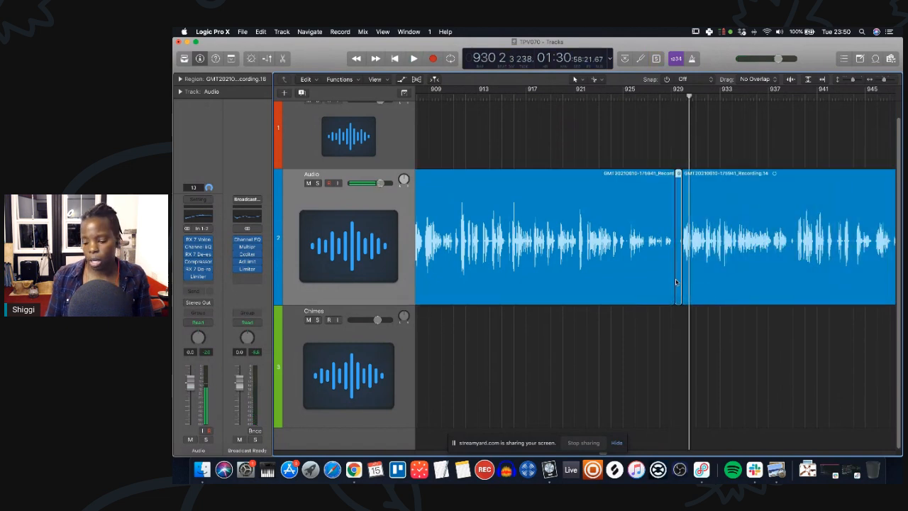
click(675, 280)
drag(736, 262, 756, 263)
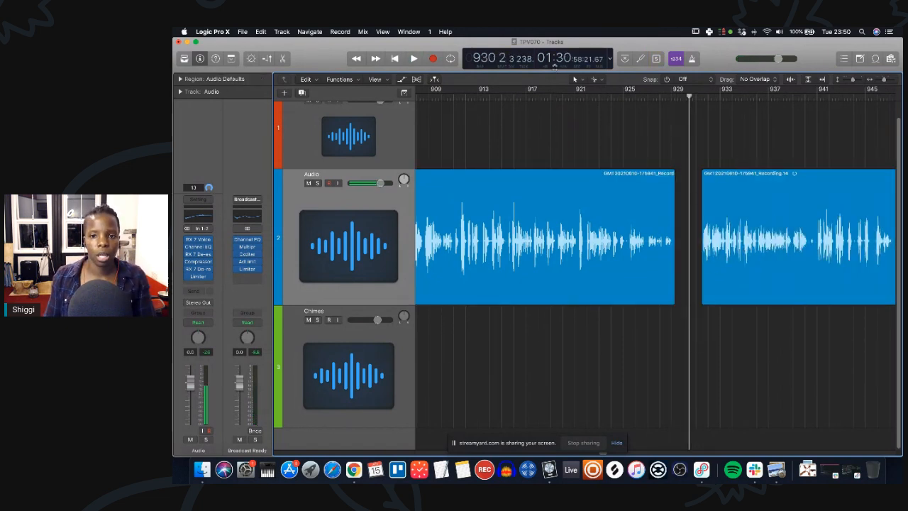
Add the music link audio file from the project browser to the Chimes track at about bar 921.
click(891, 59)
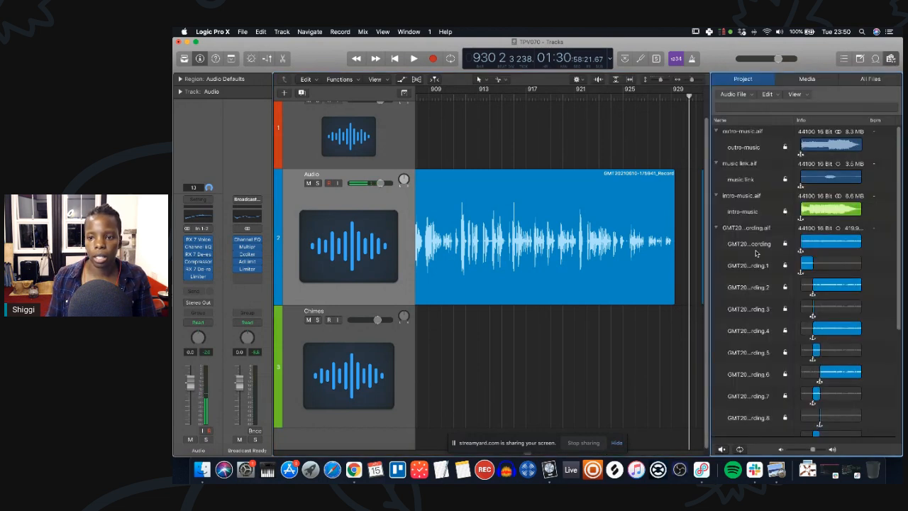
click(716, 228)
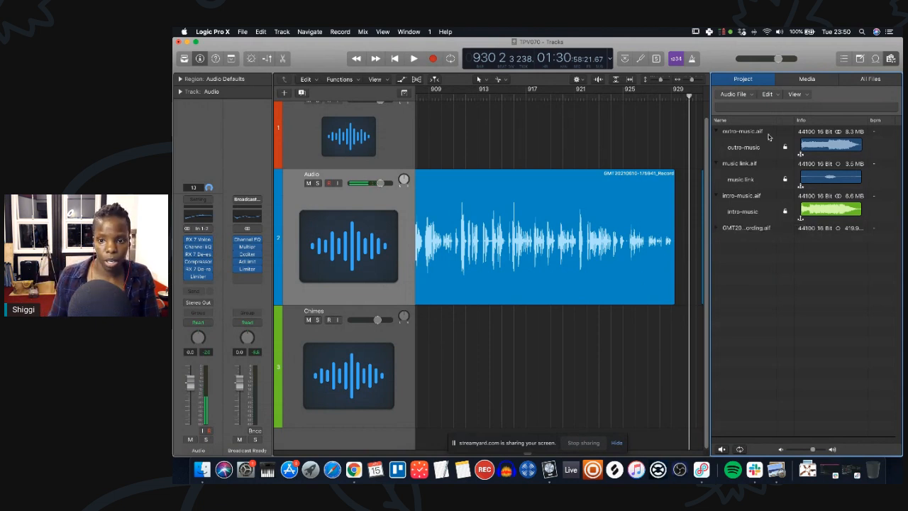
drag(673, 98, 630, 96)
scroll(656, 229, right, 1)
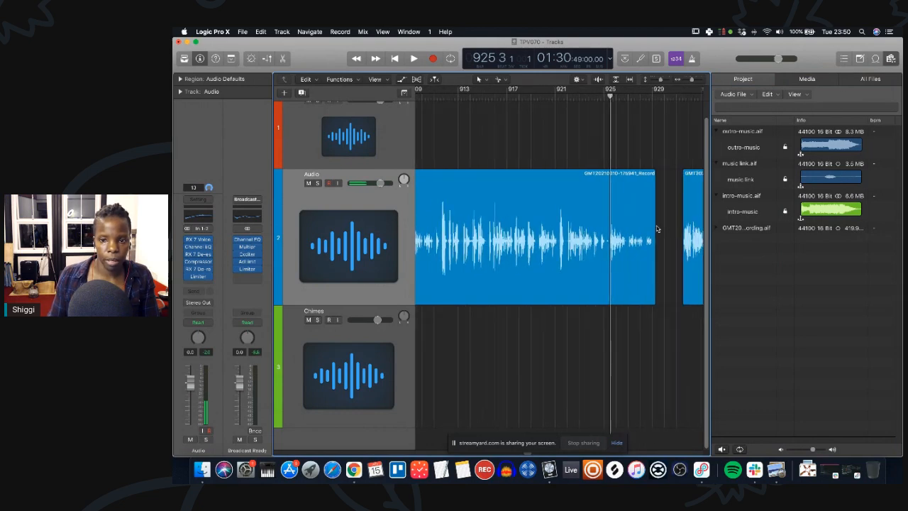
scroll(656, 229, right, 5)
scroll(657, 229, left, 3)
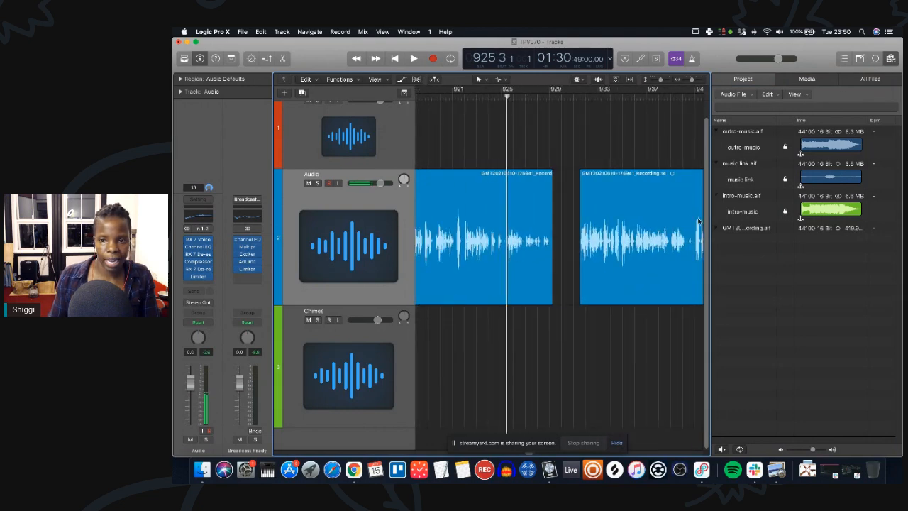
drag(754, 184, 482, 330)
drag(611, 373, 584, 373)
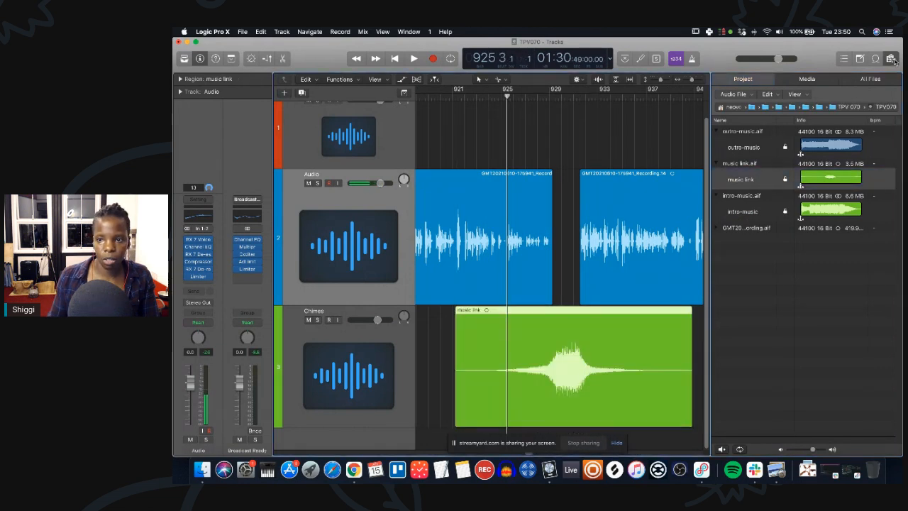
click(893, 59)
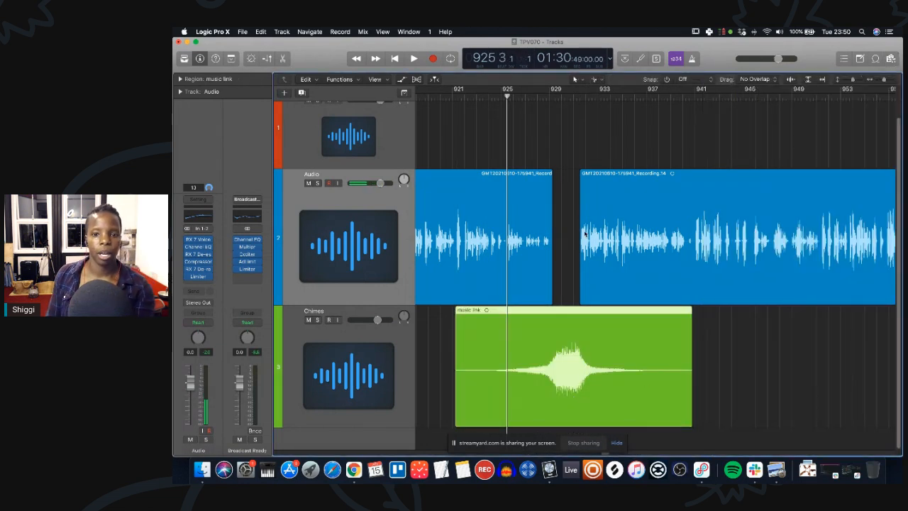
Shift the following vocal region and the music link region slightly later, then play back the transition.
drag(594, 209, 606, 210)
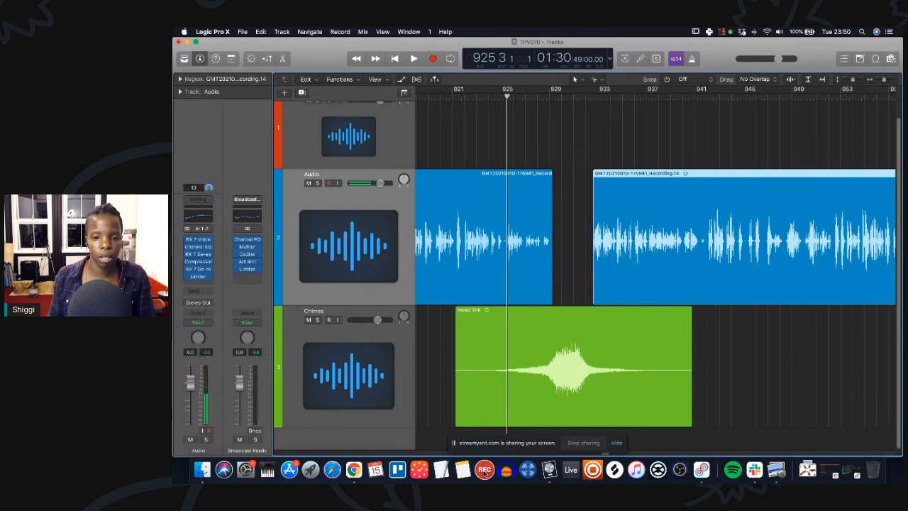
key(a)
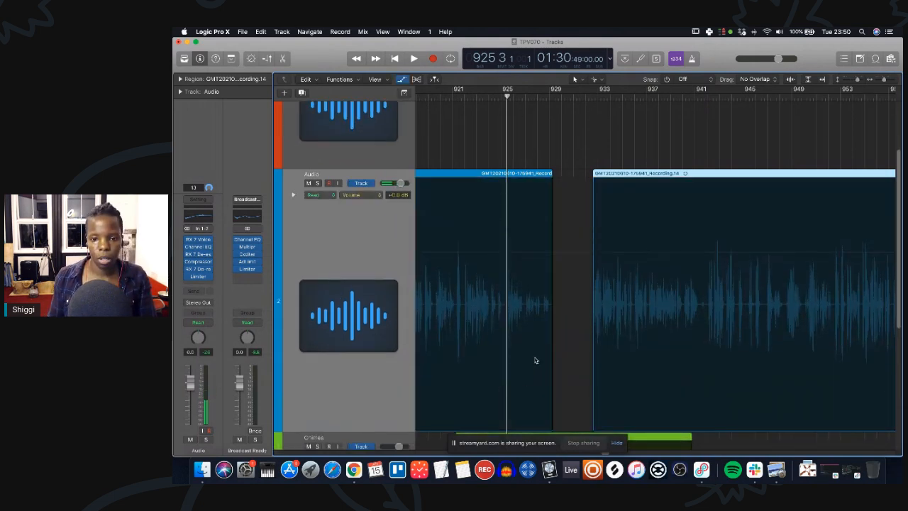
scroll(533, 360, down, 3)
scroll(535, 360, down, 2)
key(space)
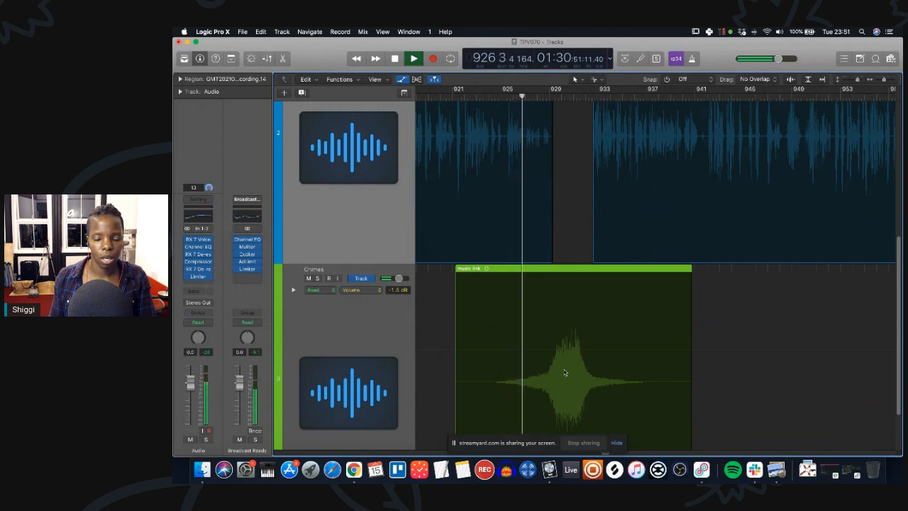
click(565, 271)
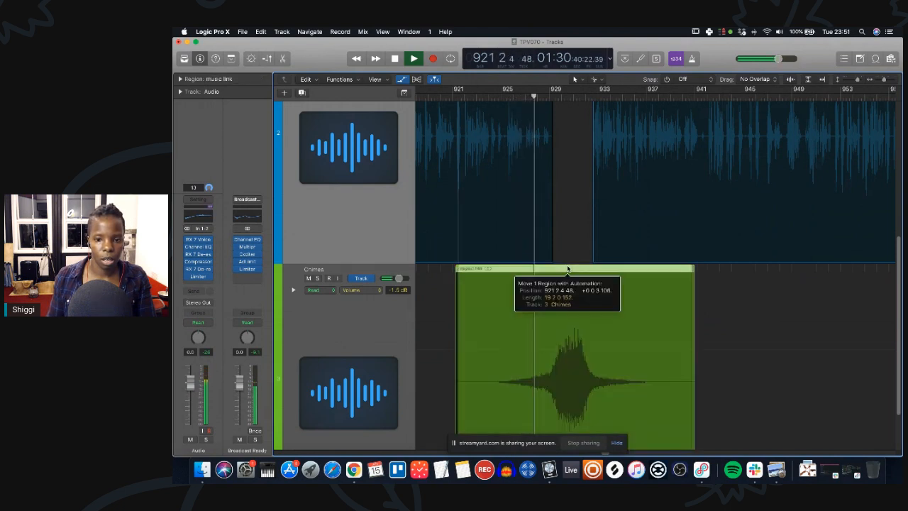
Draw a Chimes volume automation ramp fading the music link from -1.5 dB down to silence and back up.
scroll(566, 268, down, 2)
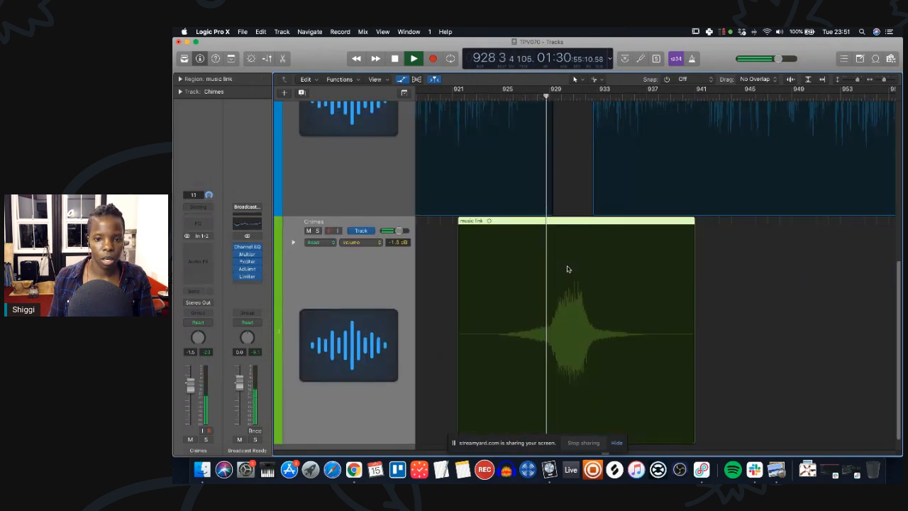
key(a)
click(721, 302)
click(598, 301)
click(677, 301)
drag(677, 303, 691, 476)
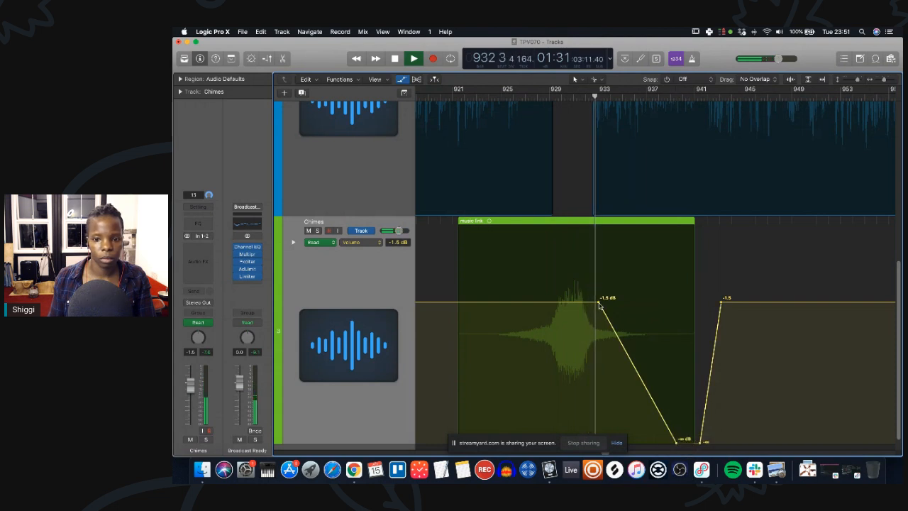
drag(600, 305, 589, 303)
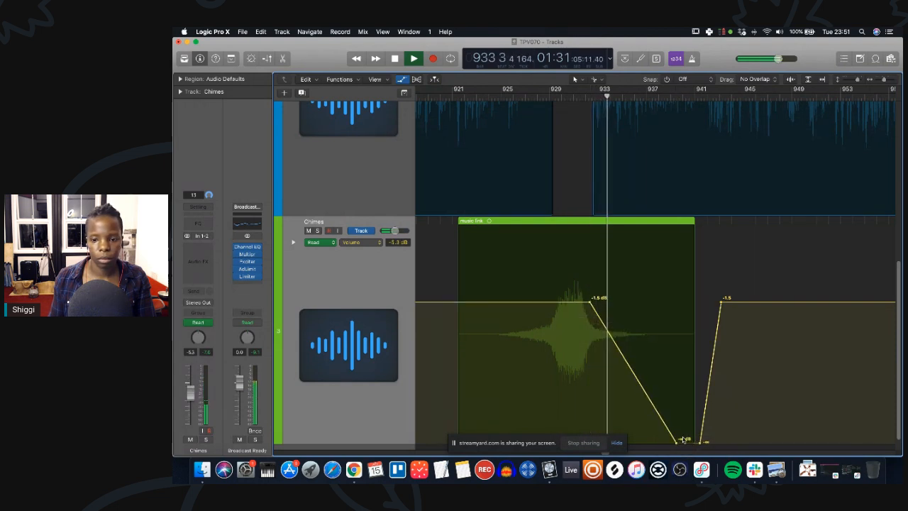
drag(678, 444, 626, 444)
Play back the fade, move the ramp's returning point later, and hide the automation lanes.
click(572, 99)
key(space)
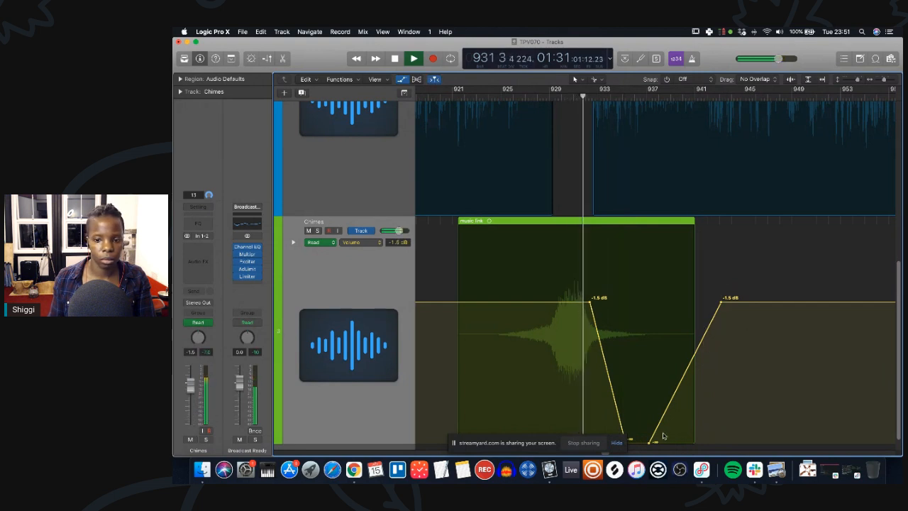
drag(650, 444, 698, 440)
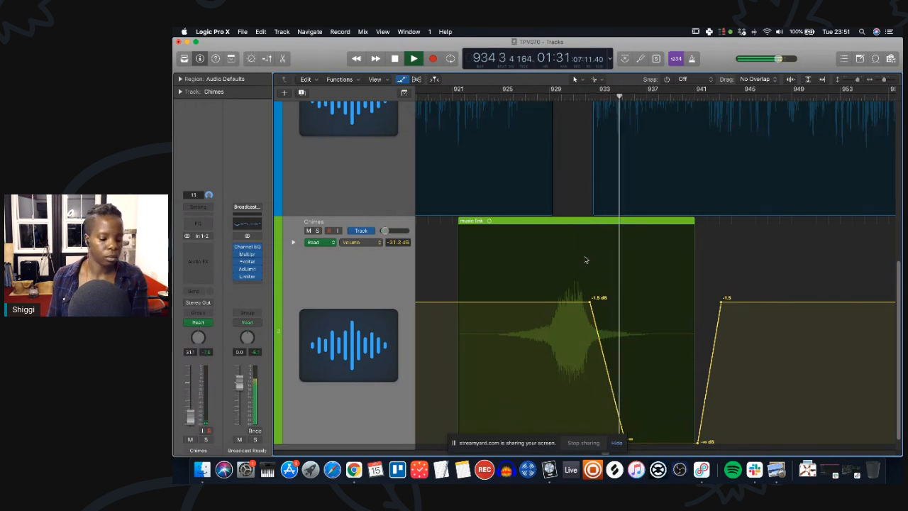
key(a)
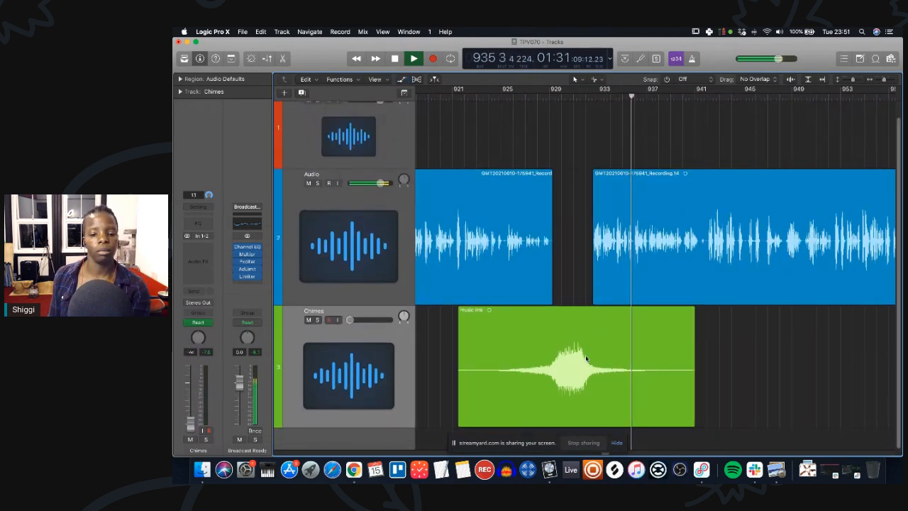
key(space)
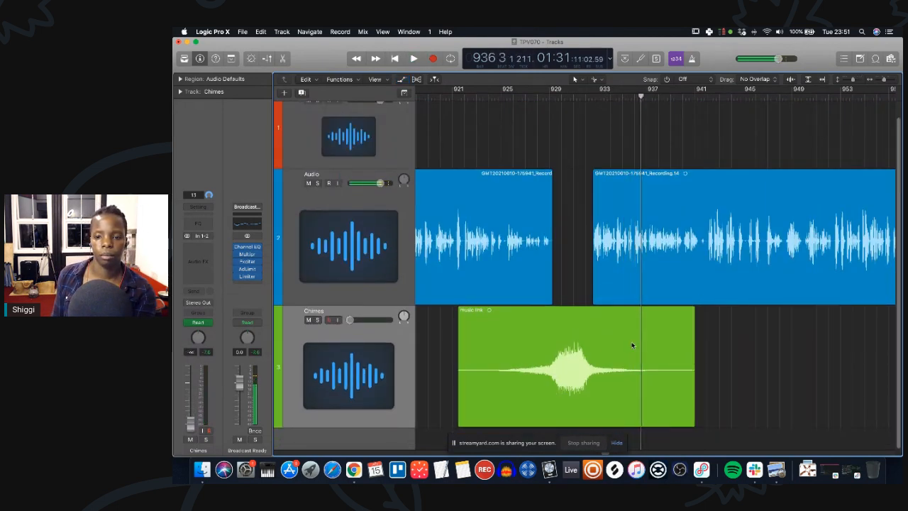
Play back the vocal after the music link from about bar 937.
scroll(688, 294, right, 3)
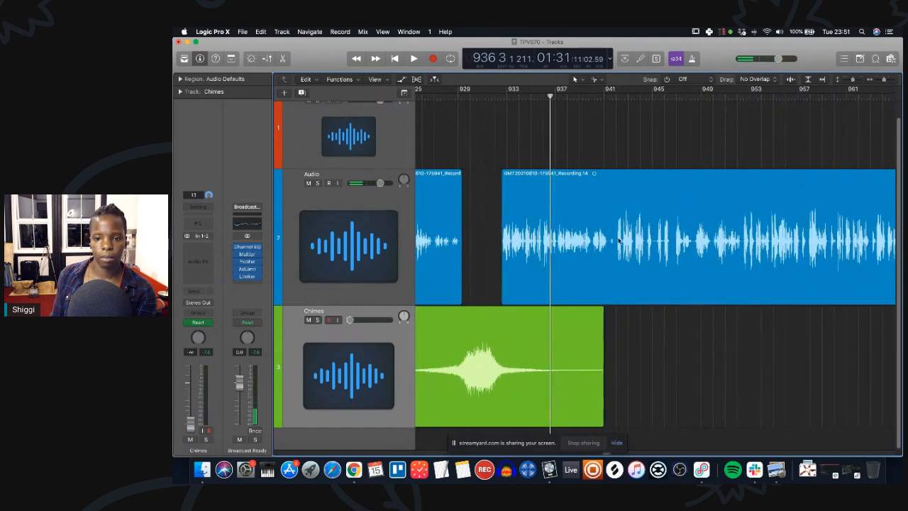
click(591, 96)
key(space)
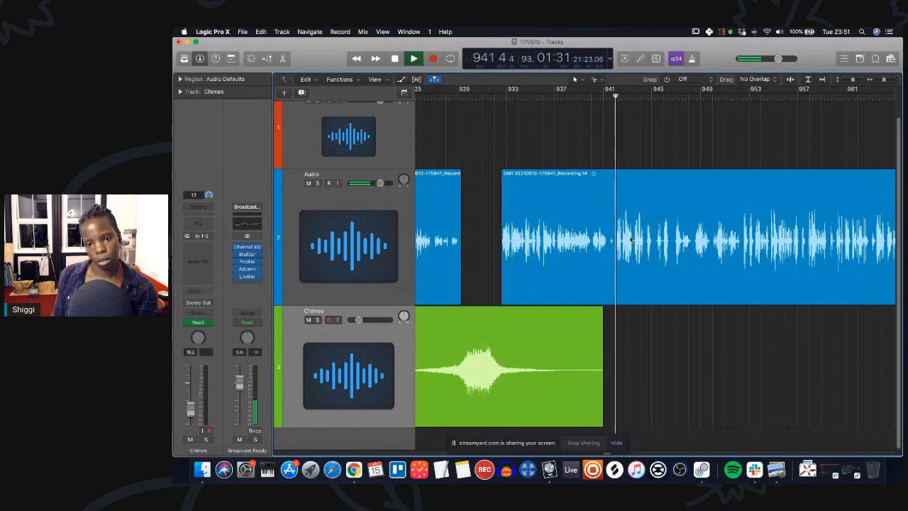
key(space)
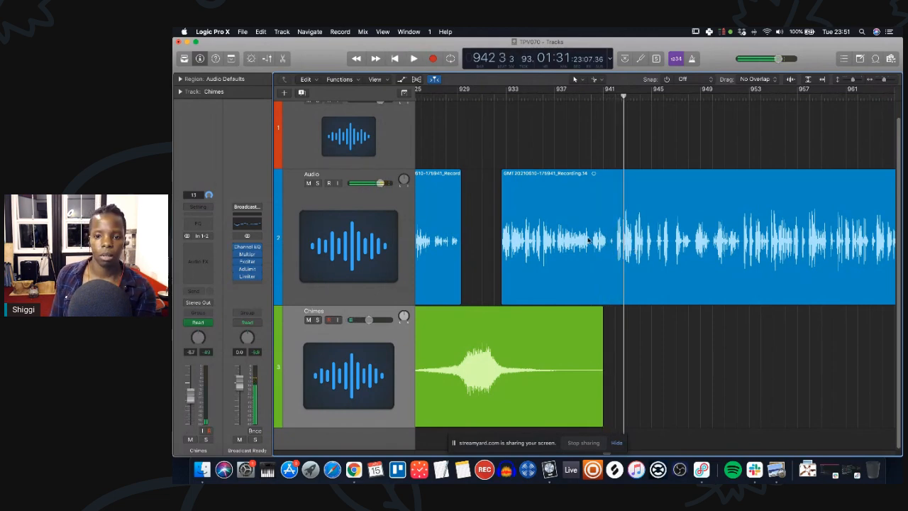
Add the outro-music file to the Chimes track near the end of the vocal, around bar 1881.
key(super+Left)
key(super+Left)
key(super+Left)
key(super+Left)
key(super+Left)
key(super+Left)
scroll(727, 260, right, 8)
scroll(726, 260, right, 1)
scroll(726, 261, left, 1)
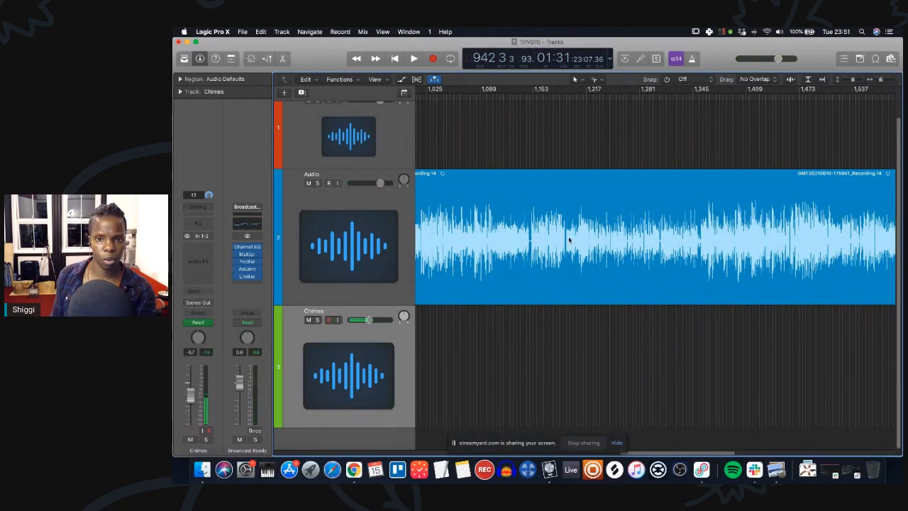
scroll(568, 236, right, 10)
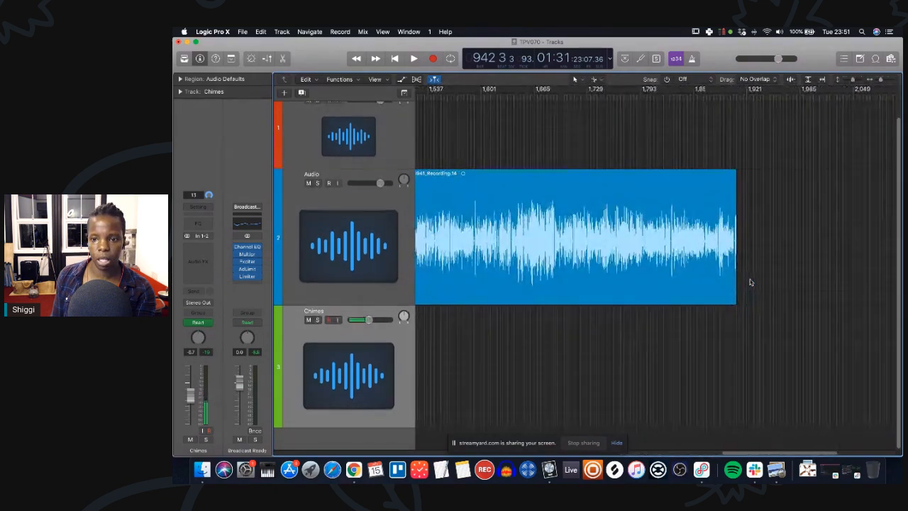
click(712, 98)
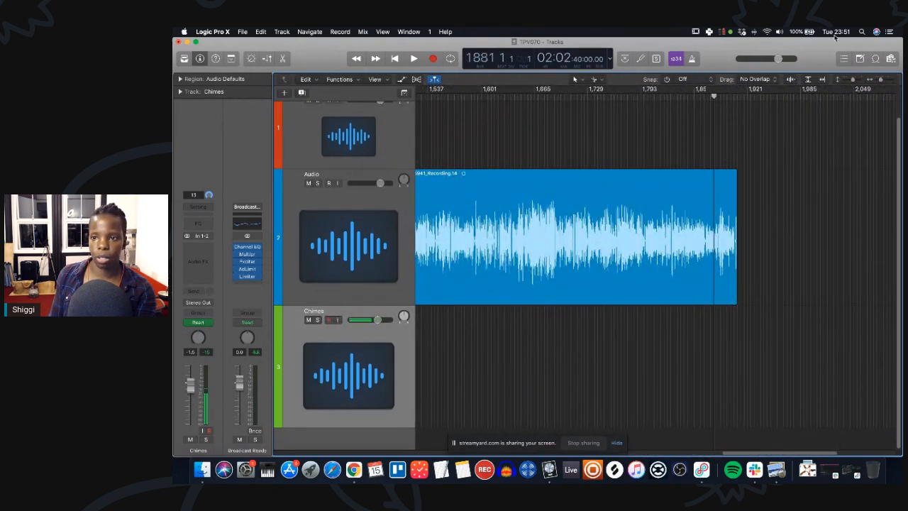
click(890, 59)
click(740, 152)
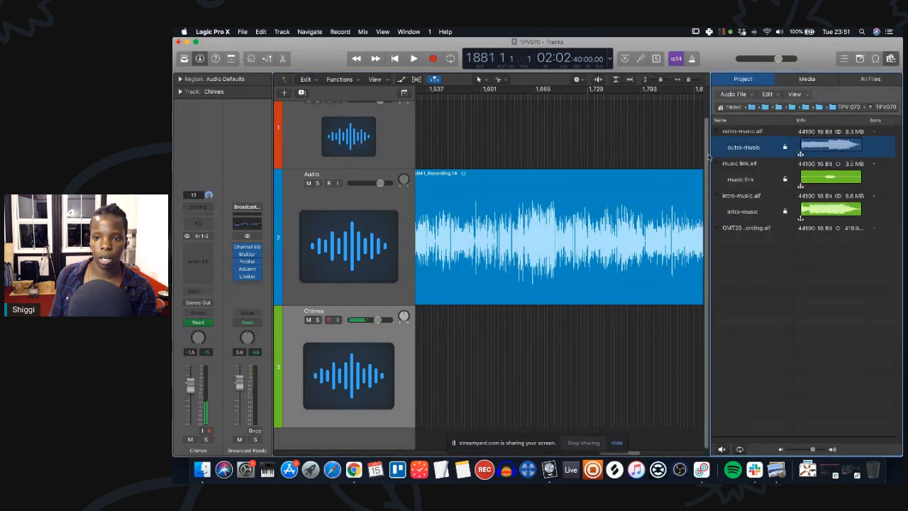
drag(768, 152, 571, 369)
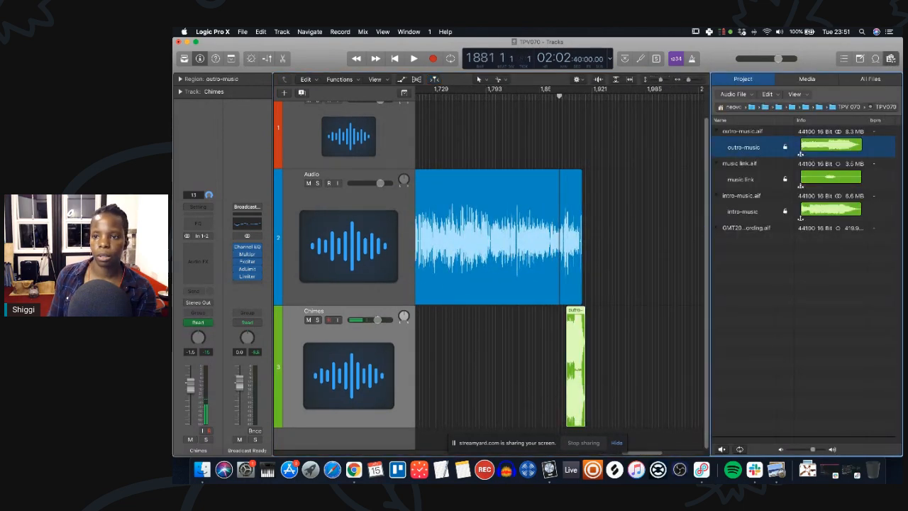
click(892, 59)
Zoom to the outro-music region and move it slightly later.
key(z)
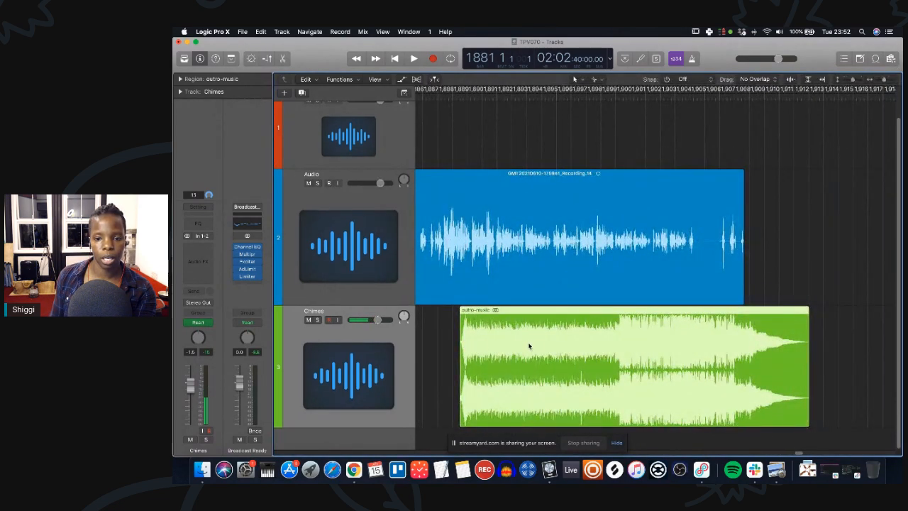
drag(613, 317, 756, 361)
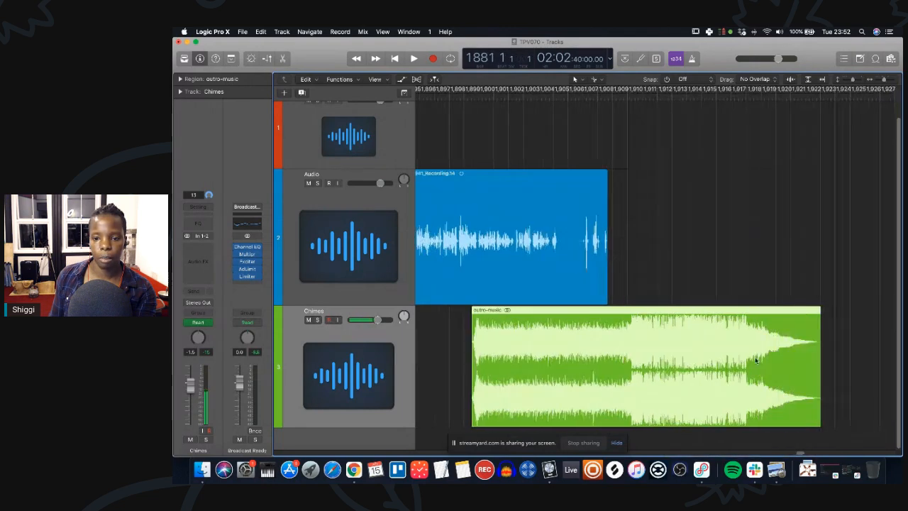
Shift the outro-music region slightly earlier on the Chimes track.
scroll(755, 361, right, 1)
drag(607, 313, 602, 313)
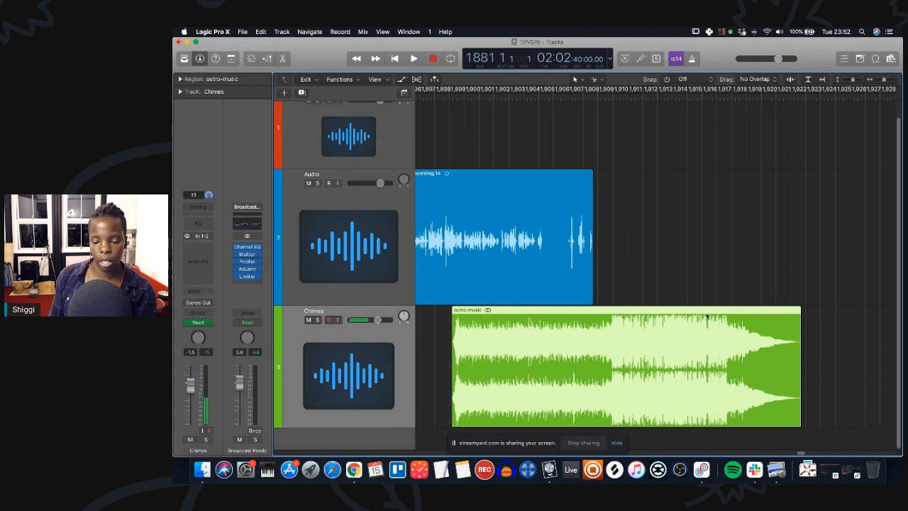
scroll(593, 206, left, 1)
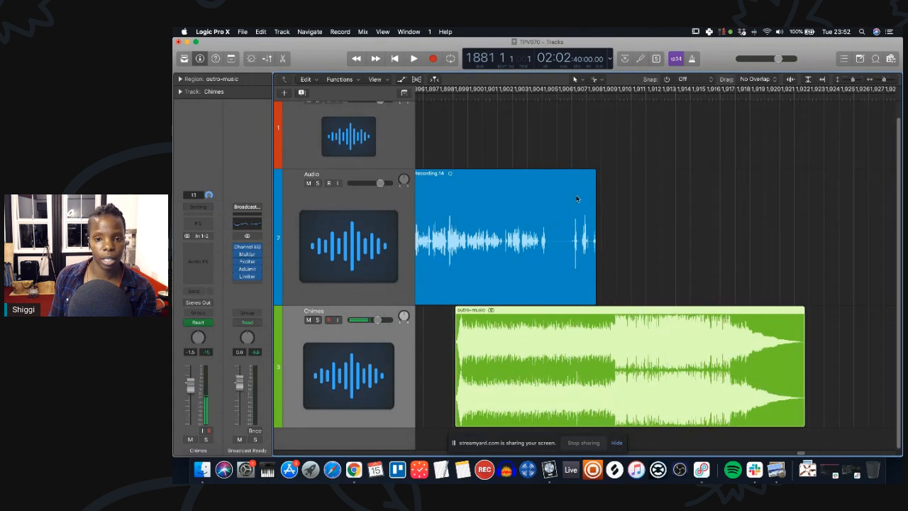
Mute the Chimes track and play back the end of the vocal.
click(308, 320)
key(space)
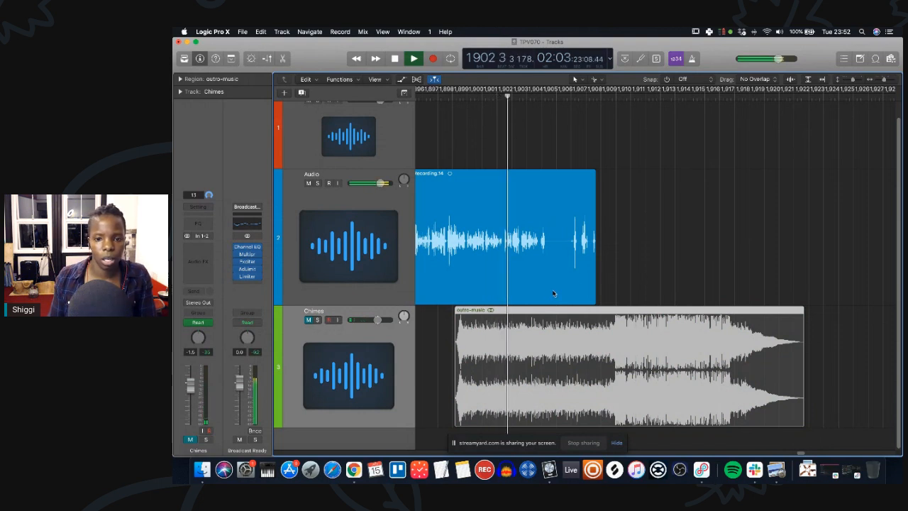
key(space)
Split the vocal region at about bar 1905 2 4 136 and delete the trailing part.
super+click(548, 245)
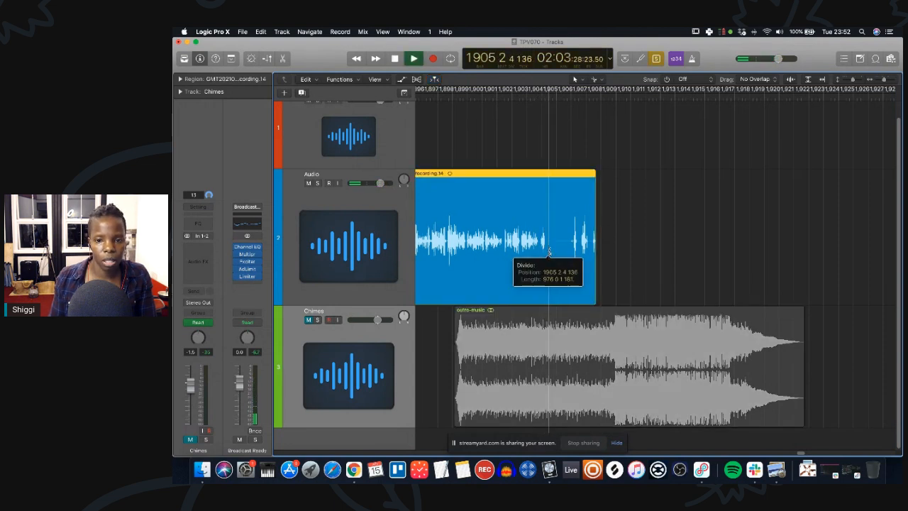
key(Delete)
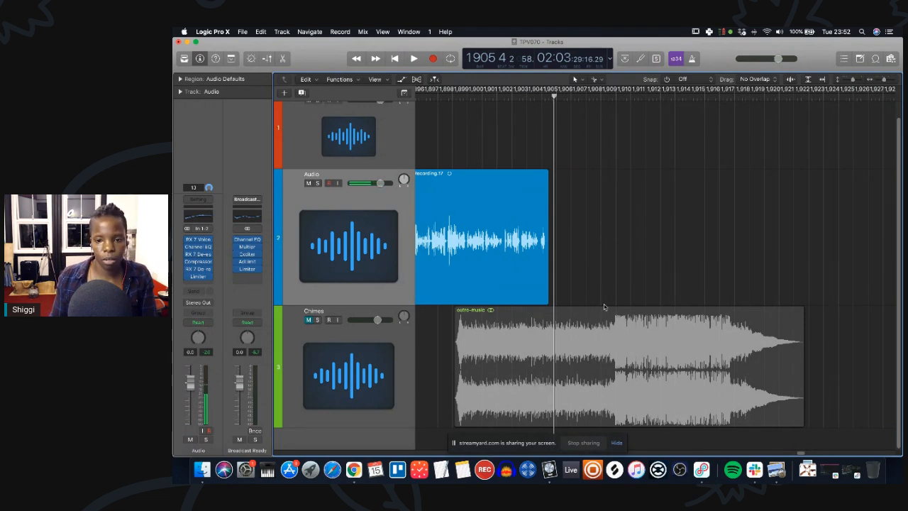
Move the outro-music region earlier so it starts beneath the vocal's ending, and unmute the Chimes track.
drag(603, 316, 559, 319)
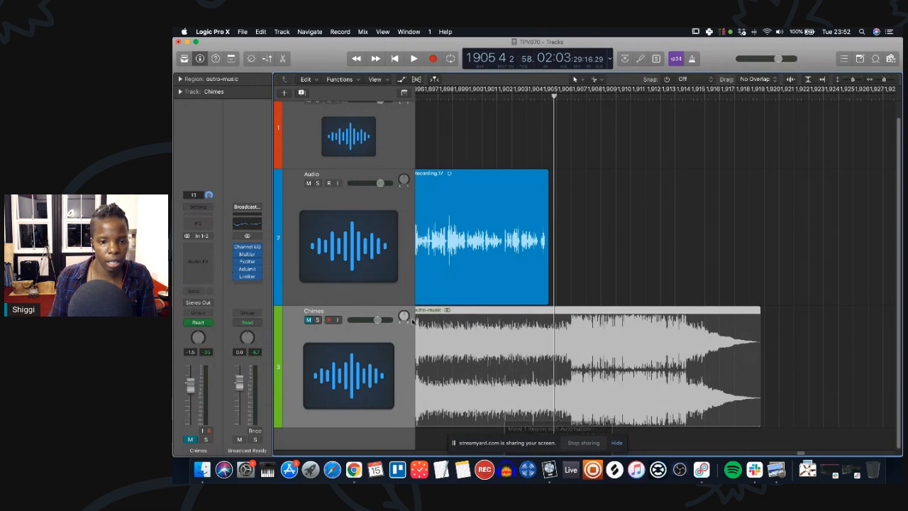
click(308, 321)
Show the Chimes volume automation and add points dropping the volume to silence at the outro-music's start.
key(a)
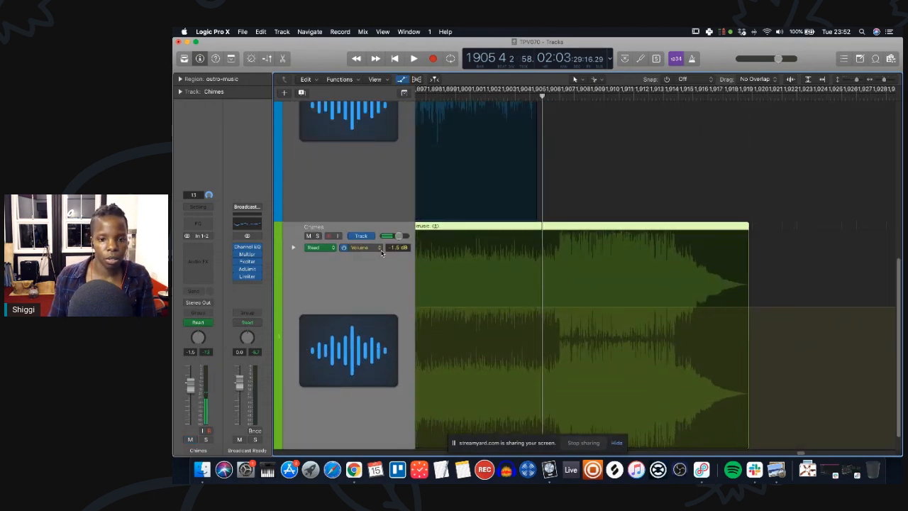
scroll(381, 252, left, 5)
click(552, 307)
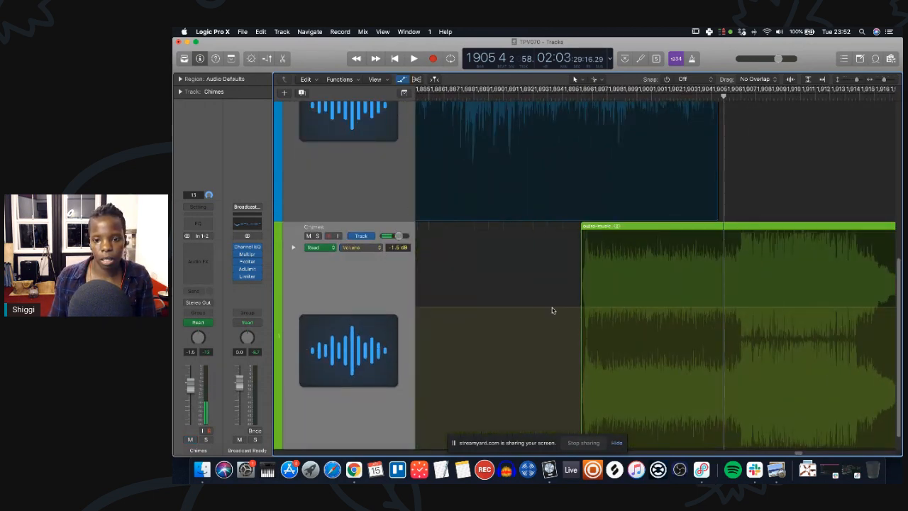
scroll(634, 317, right, 2)
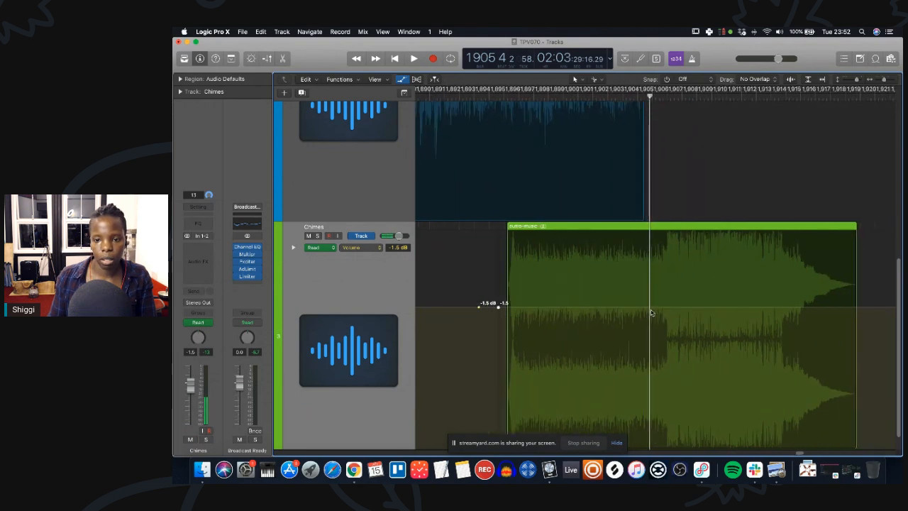
click(663, 307)
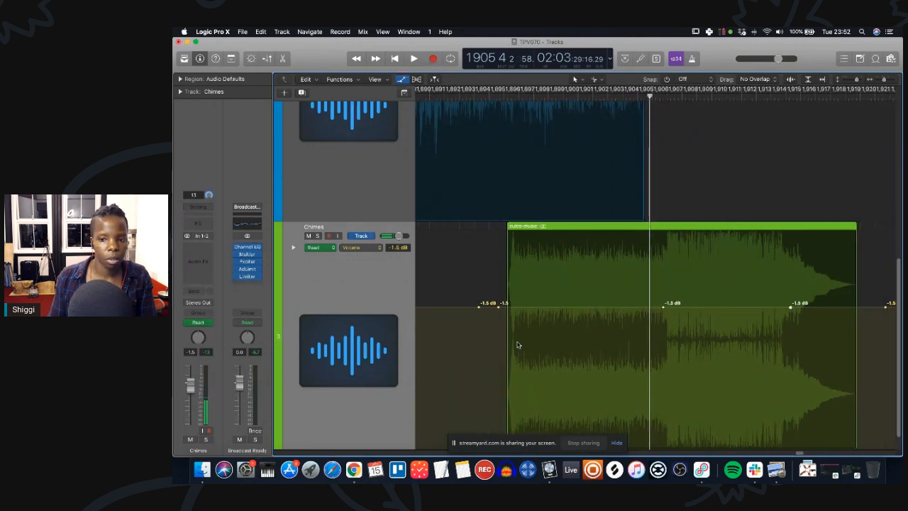
drag(498, 309, 500, 436)
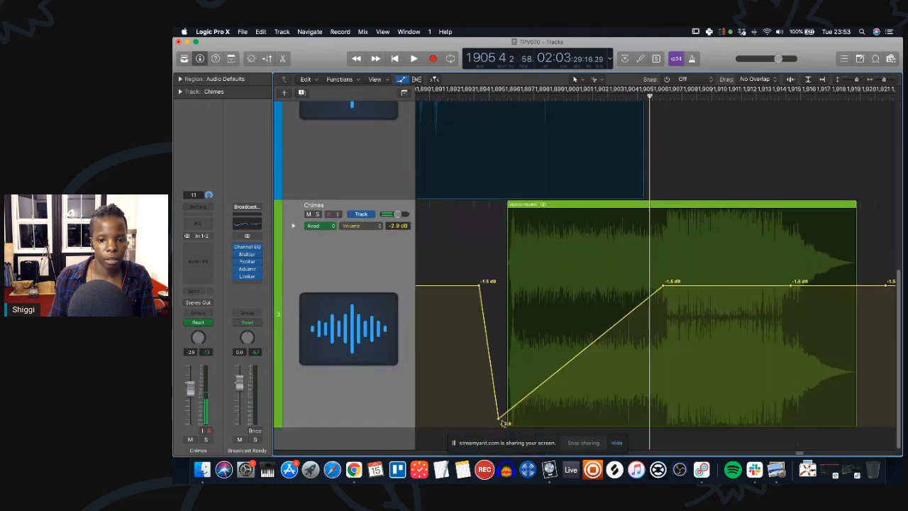
drag(499, 419, 498, 427)
drag(542, 389, 543, 426)
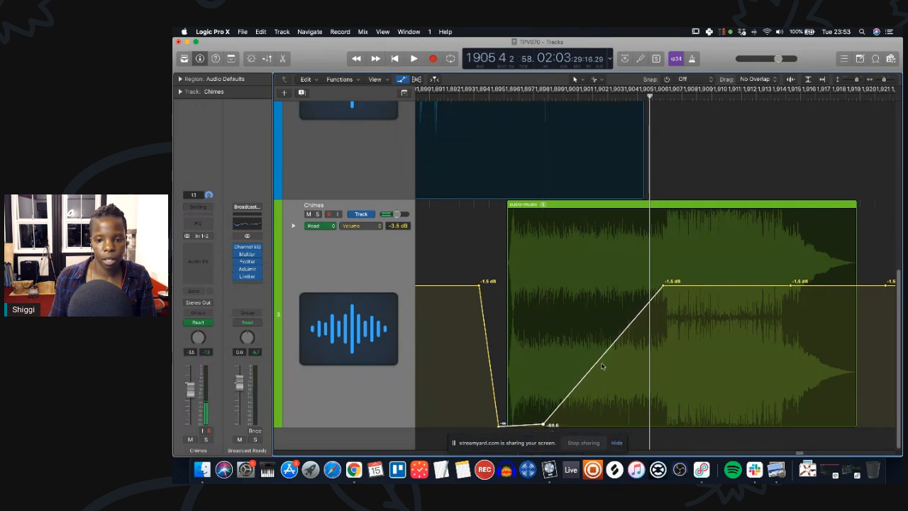
Add points along the ramp to bend the outro fade-in into a curve rising back to -1.5 dB.
drag(580, 382, 605, 397)
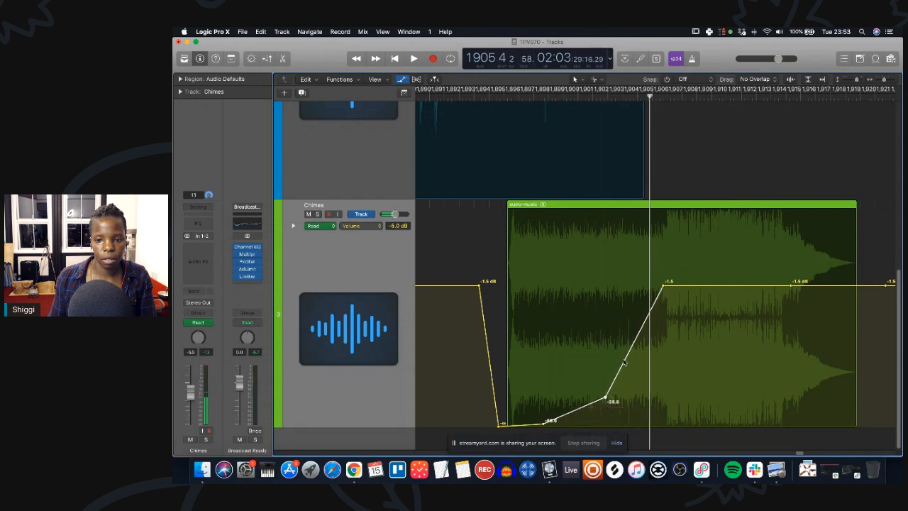
drag(628, 357, 640, 365)
drag(650, 332, 656, 339)
drag(663, 282, 657, 282)
click(654, 334)
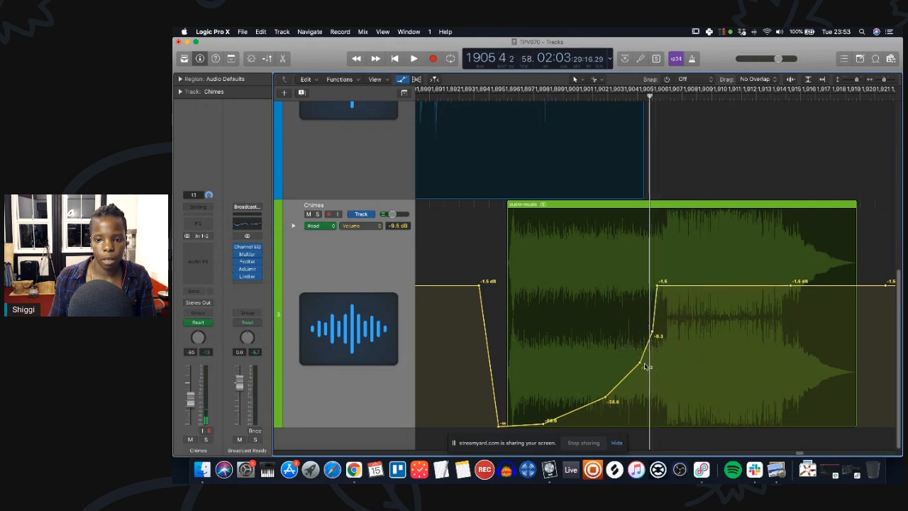
drag(641, 363, 632, 374)
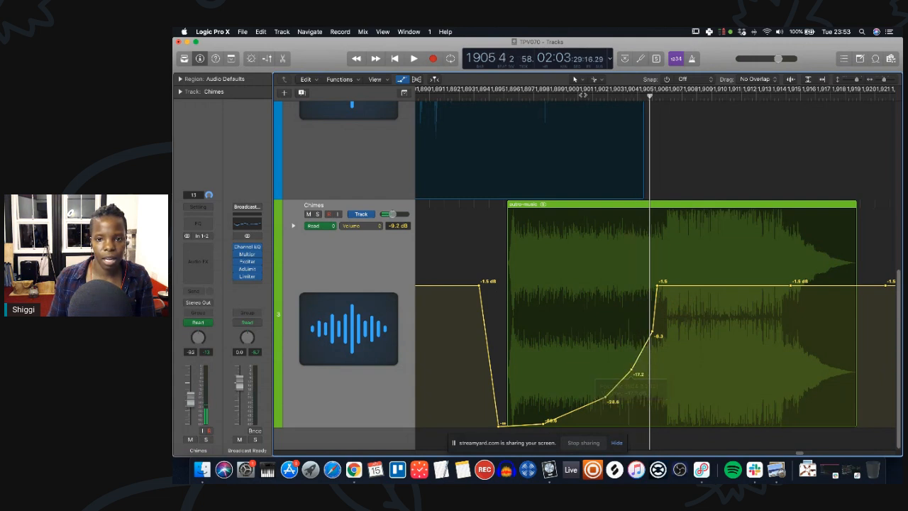
Play back the outro fade-in from about bar 1900.
click(564, 93)
key(space)
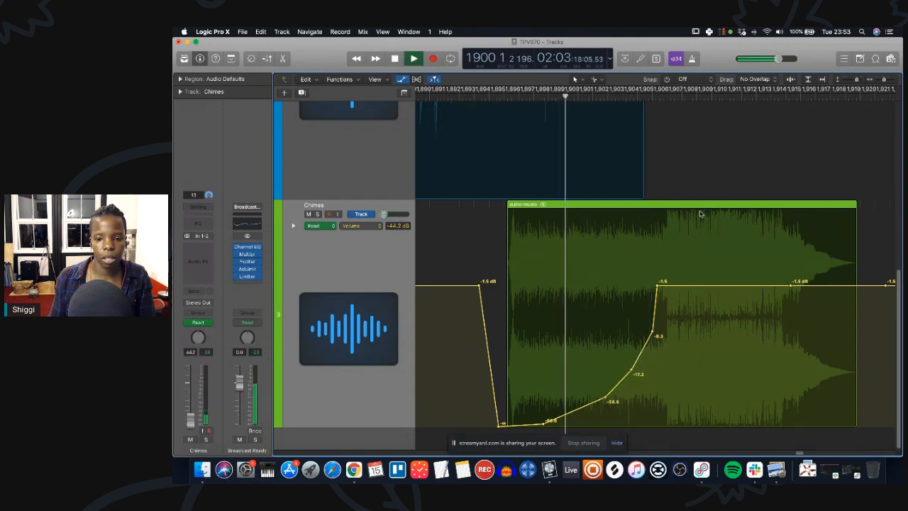
scroll(686, 218, up, 5)
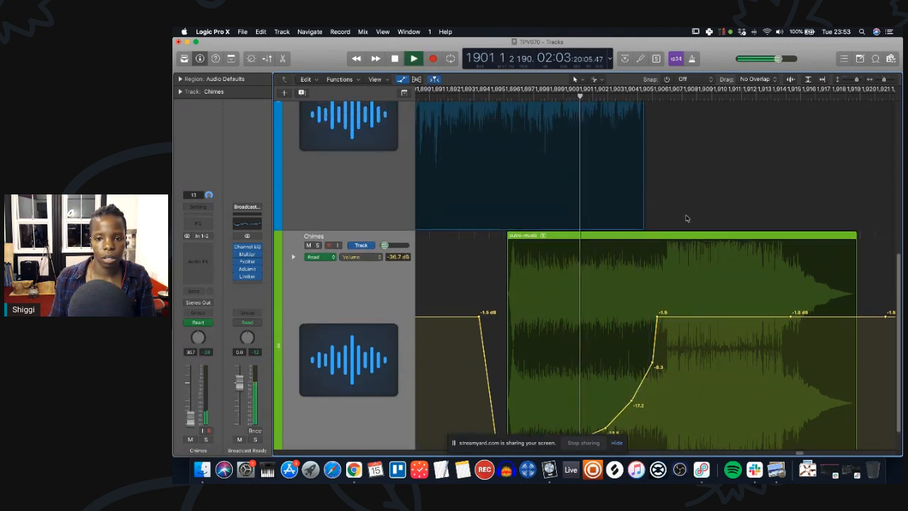
scroll(686, 219, down, 5)
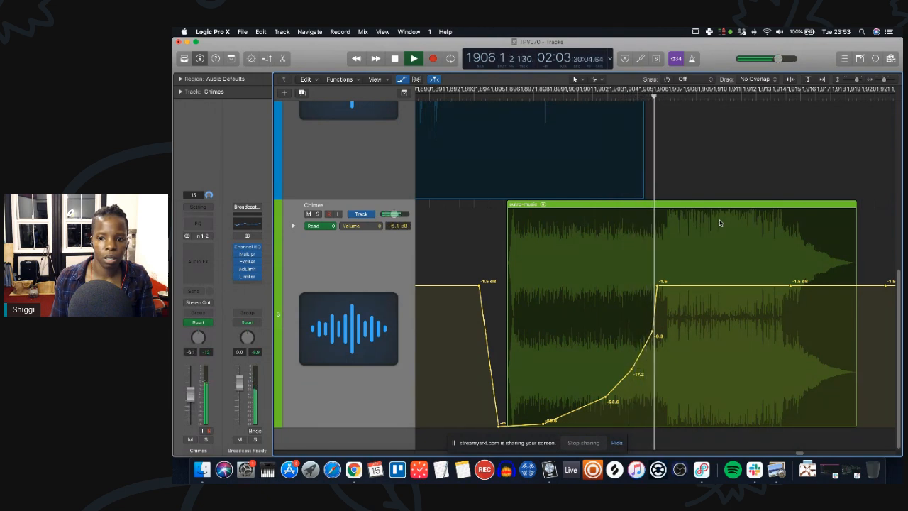
Adjust the fade-in curve's points to smooth the rise into the outro music.
drag(657, 282, 654, 285)
drag(653, 332, 647, 331)
drag(632, 370, 623, 383)
drag(648, 337, 648, 340)
drag(624, 384, 629, 383)
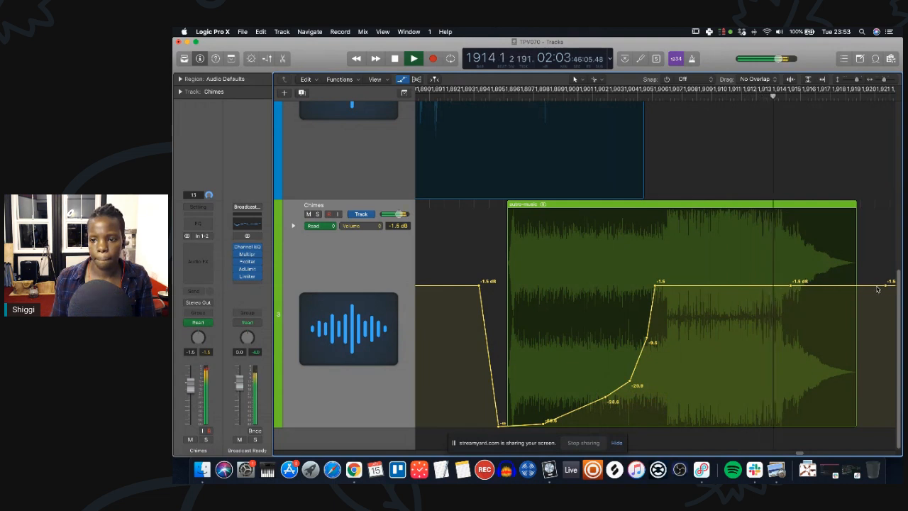
Add a fade-out dipping to silence at the end of the outro-music region.
drag(851, 287, 848, 427)
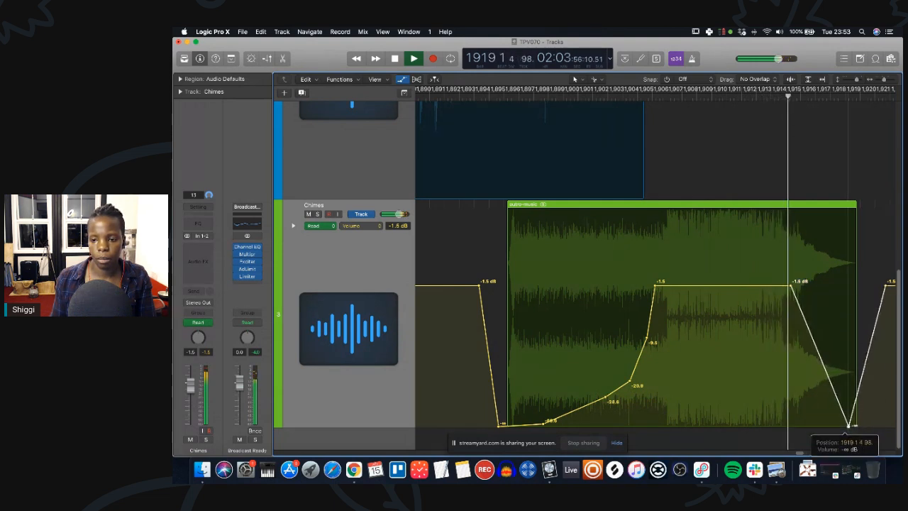
click(859, 425)
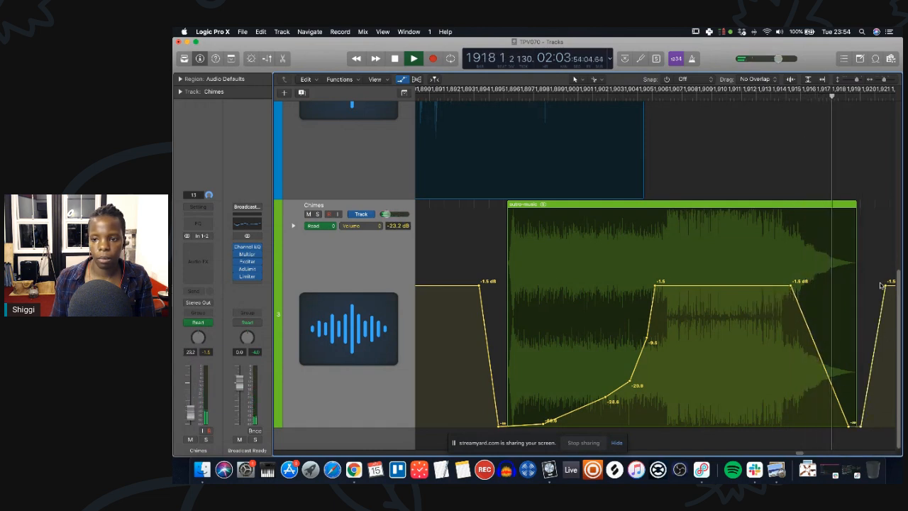
key(space)
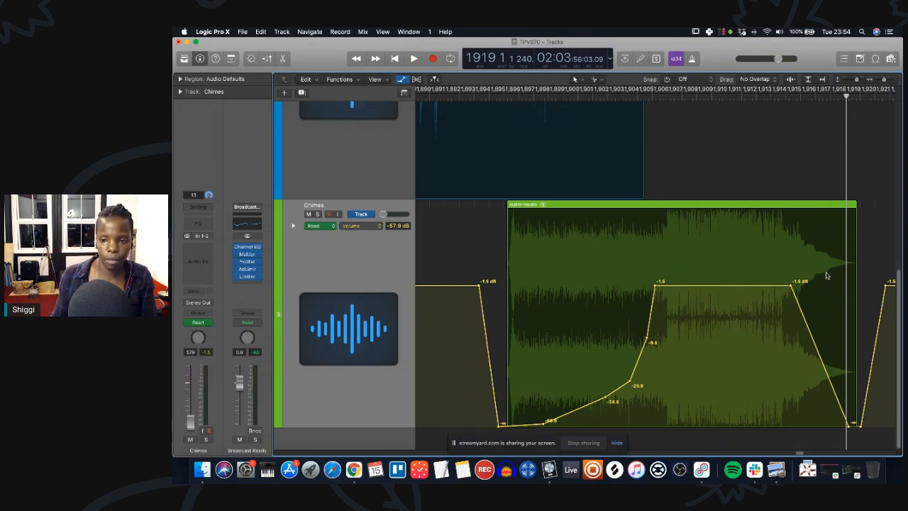
Lower a fade-in point and nudge the outro-music region slightly earlier.
click(600, 97)
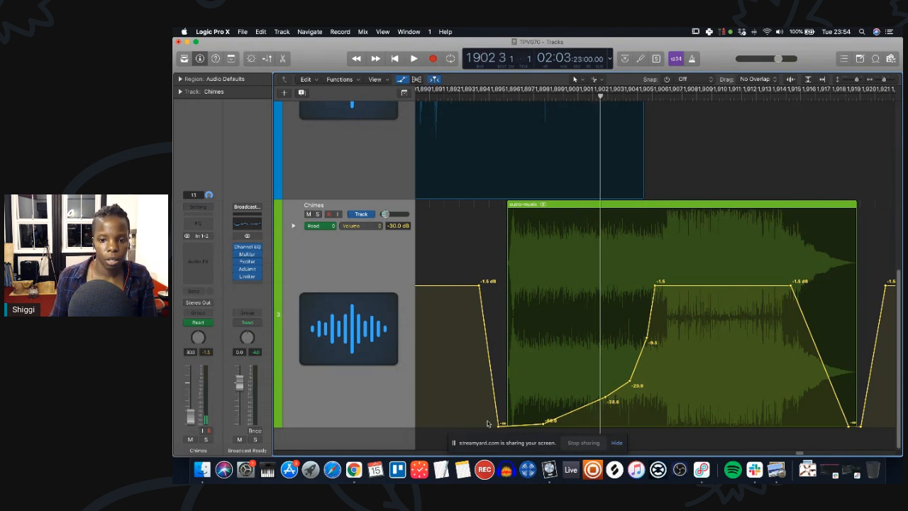
drag(605, 400, 605, 407)
drag(663, 206, 661, 206)
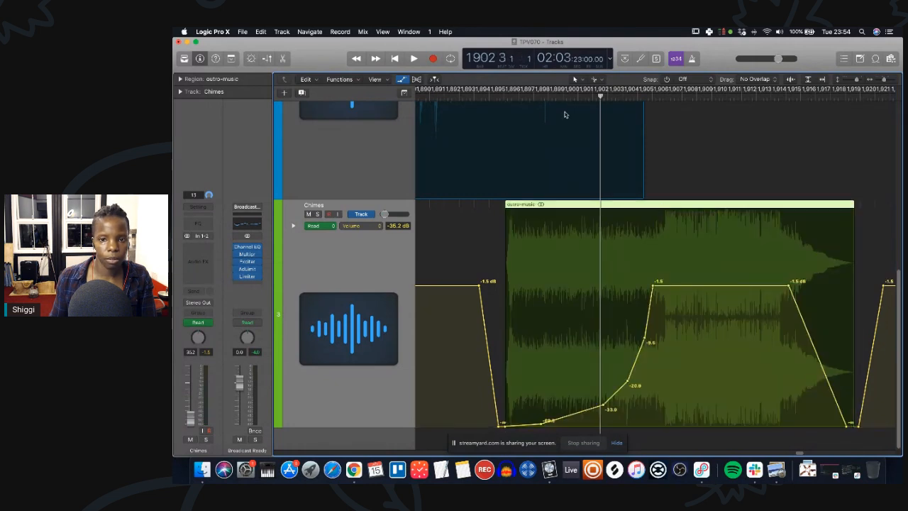
Play the outro, then move the fade-in's top point and the outro-music region slightly earlier.
key(space)
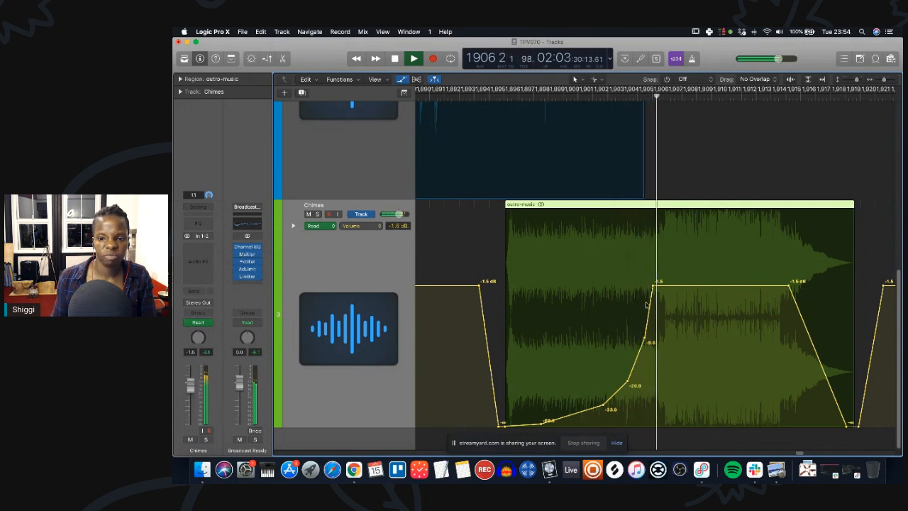
drag(655, 288, 649, 286)
drag(659, 205, 654, 205)
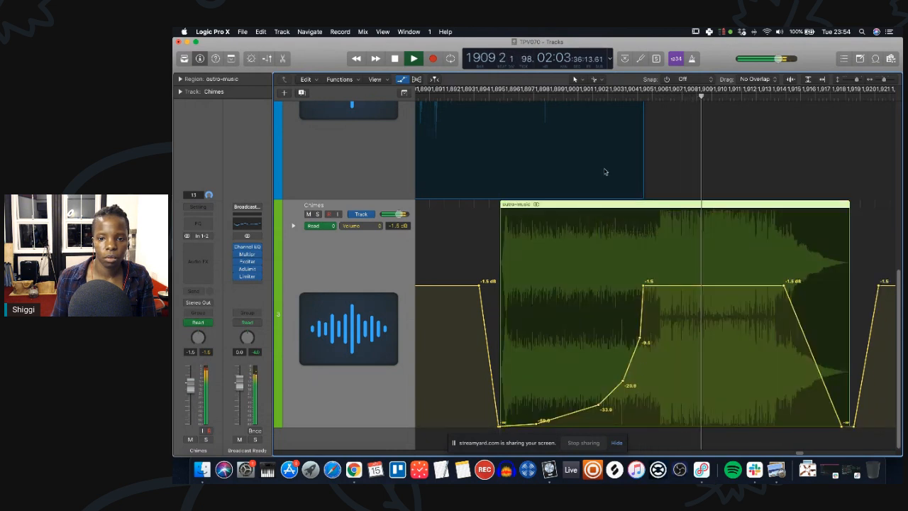
click(592, 96)
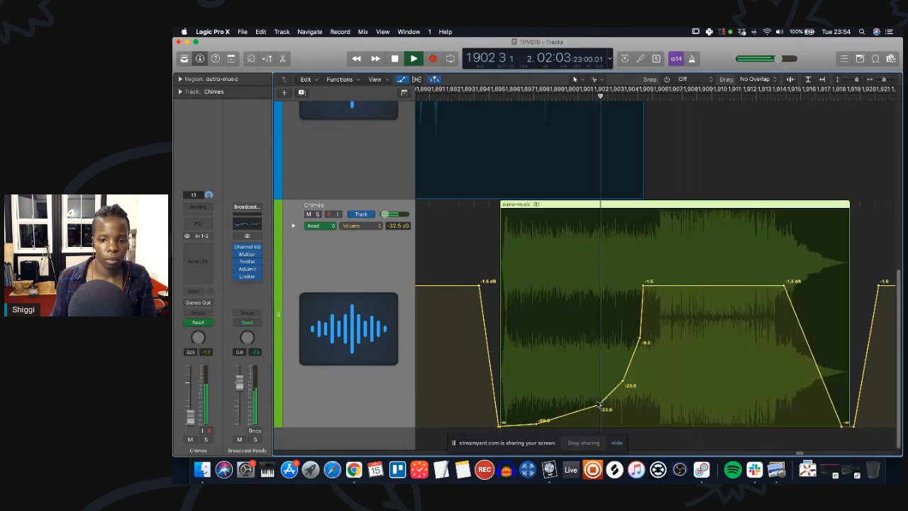
Reshape the fade-in's lower points to about -41.0, -23.8 and -12.0 dB for a smoother curve.
click(598, 410)
drag(598, 409, 587, 413)
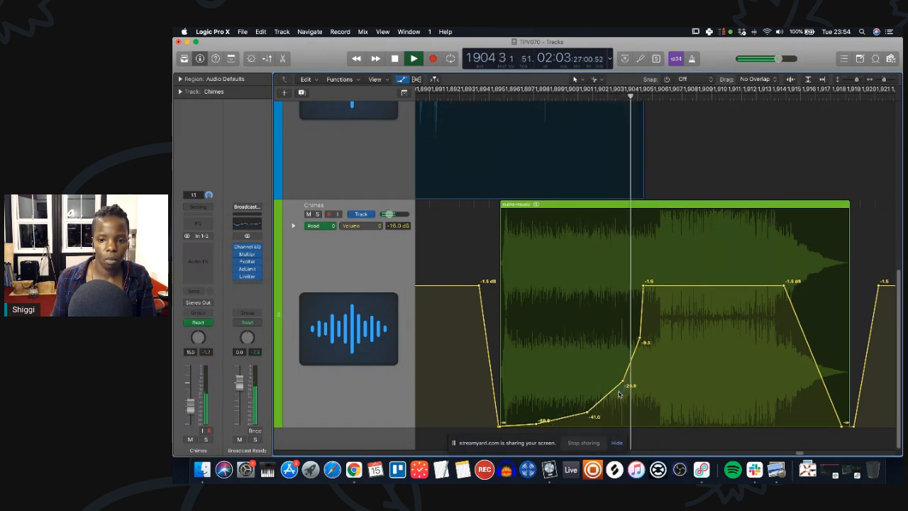
drag(622, 383, 618, 392)
click(587, 412)
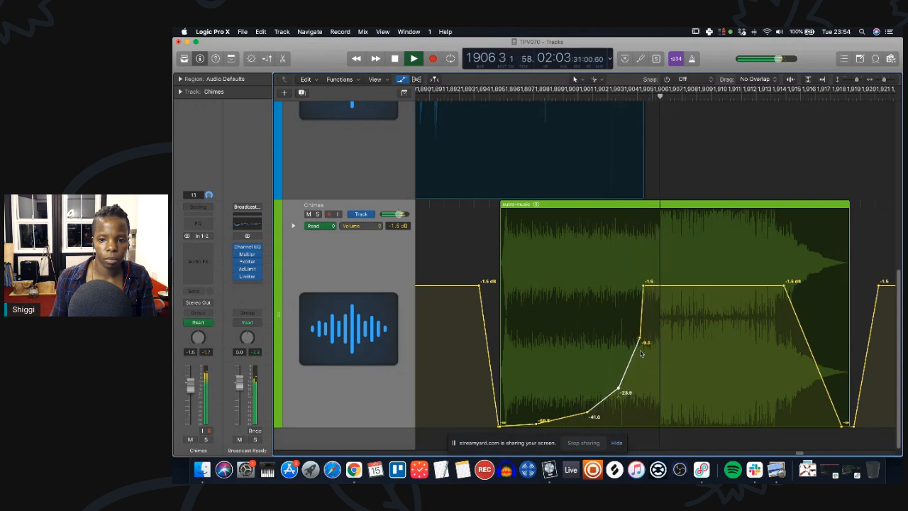
drag(644, 283, 645, 283)
drag(644, 343, 640, 354)
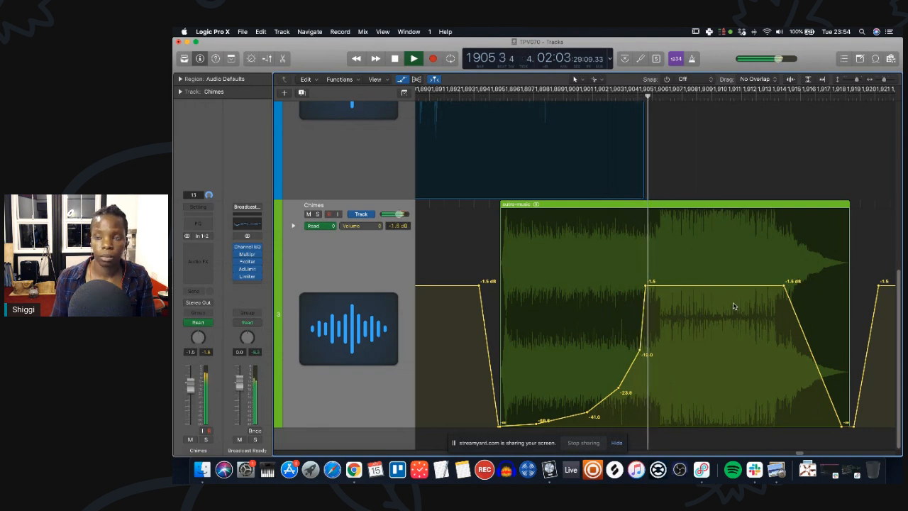
key(space)
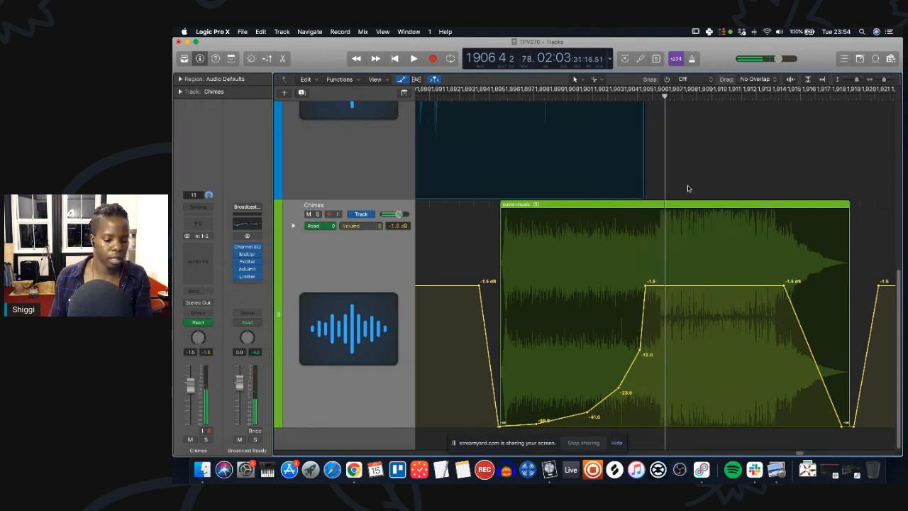
Hide the automation and zoom out to review the whole episode, then zoom back in on the outro.
key(a)
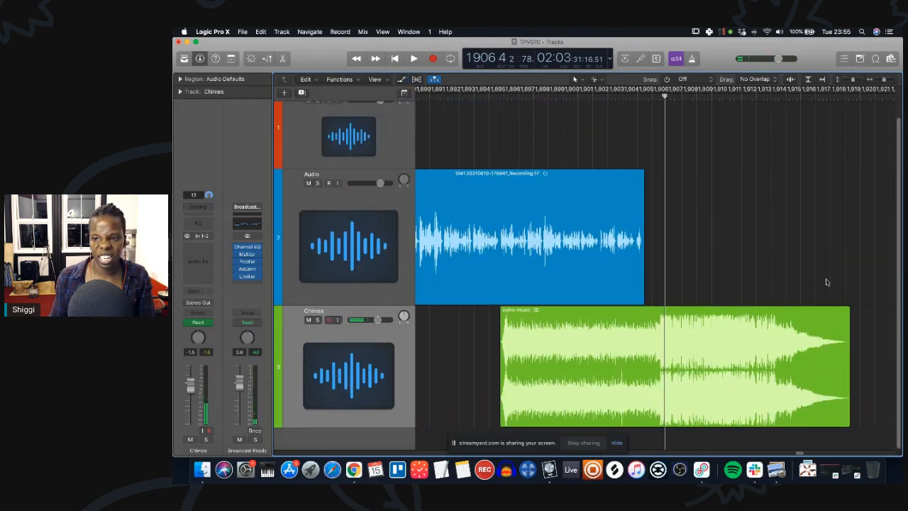
scroll(885, 213, right, 5)
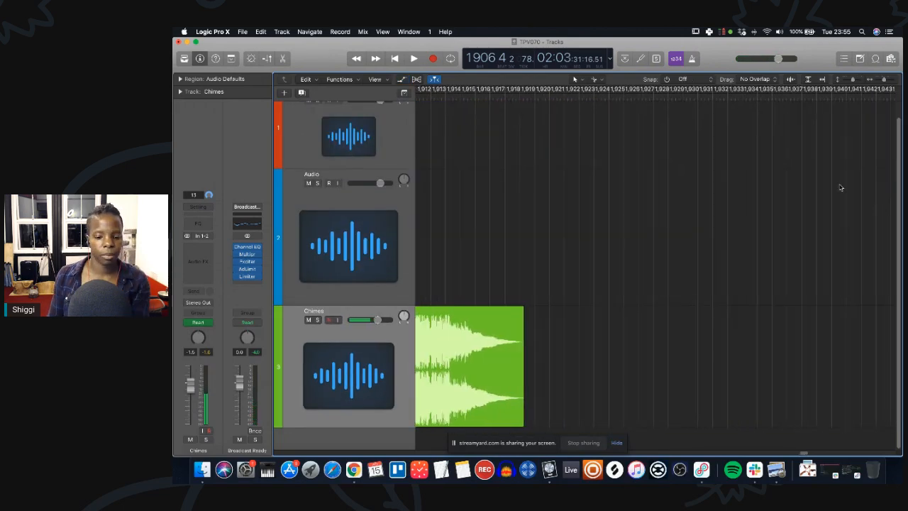
drag(883, 79, 841, 71)
drag(886, 91, 706, 117)
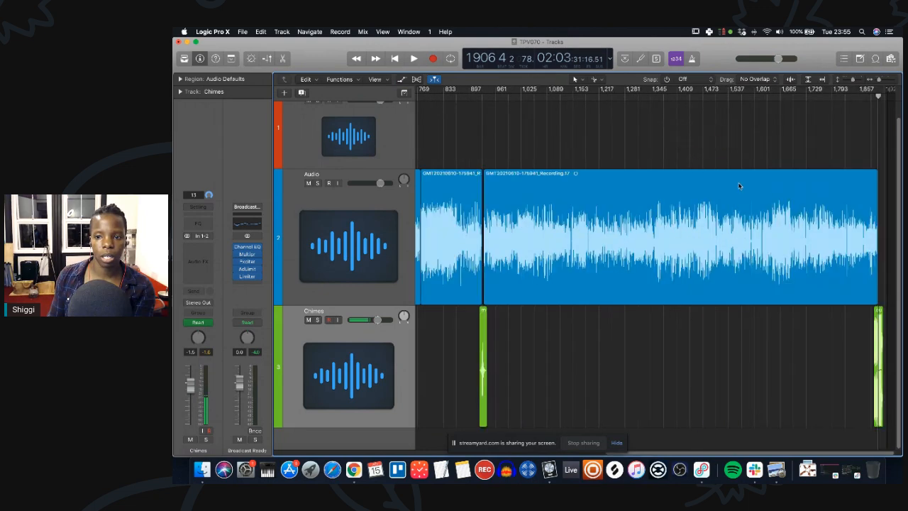
key(super+Right)
key(super+Right)
key(super+Right)
key(super+Right)
key(super+Right)
key(super+Right)
key(super+Right)
key(super+Right)
scroll(829, 319, right, 5)
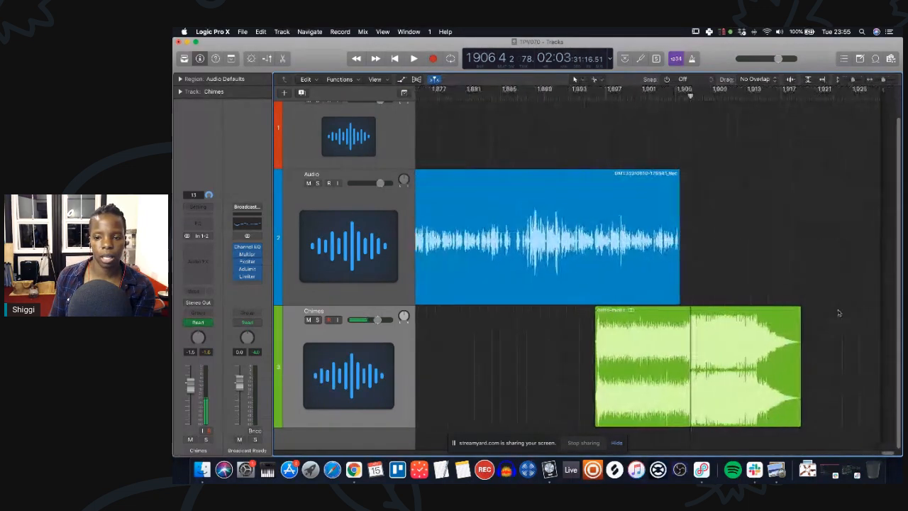
Show the Chimes volume automation and zoom in to inspect the outro-music fade-in and fade-out.
drag(886, 90, 805, 108)
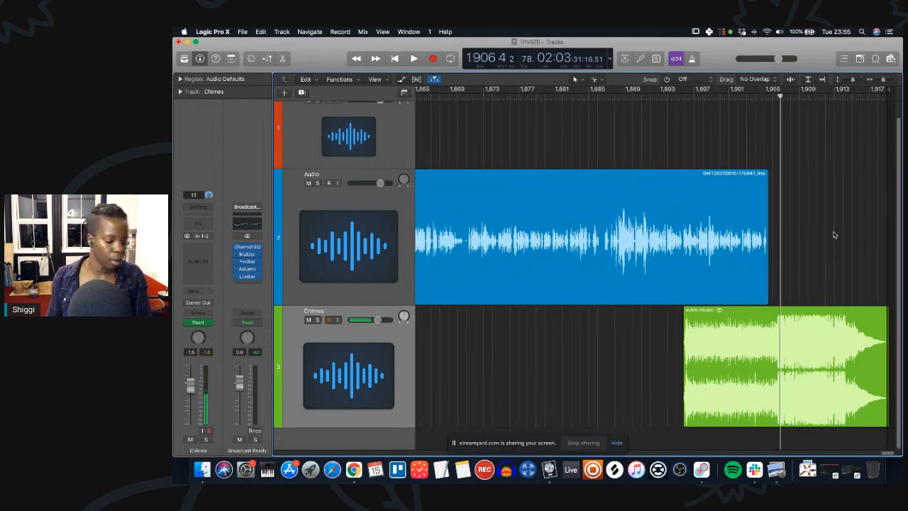
key(a)
key(super+Down)
key(super+Down)
scroll(875, 334, right, 1)
key(super+Right)
key(super+Right)
key(super+Right)
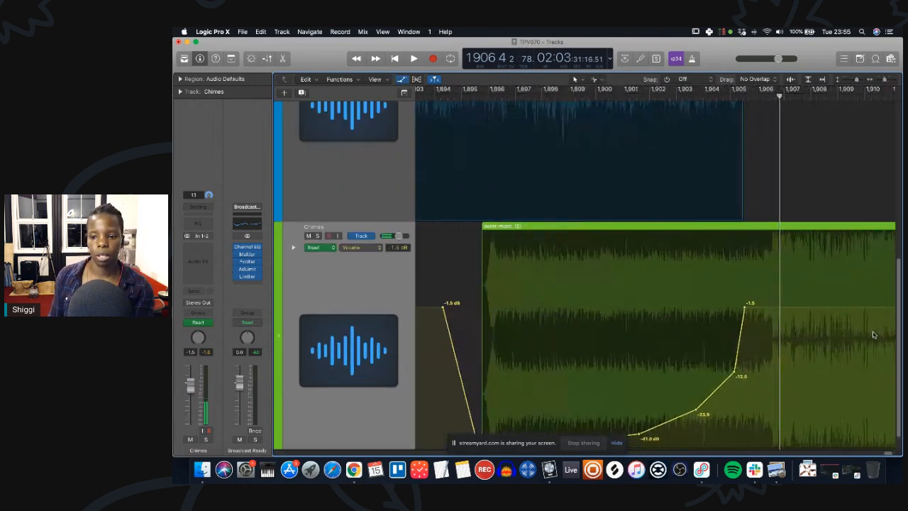
scroll(872, 331, right, 3)
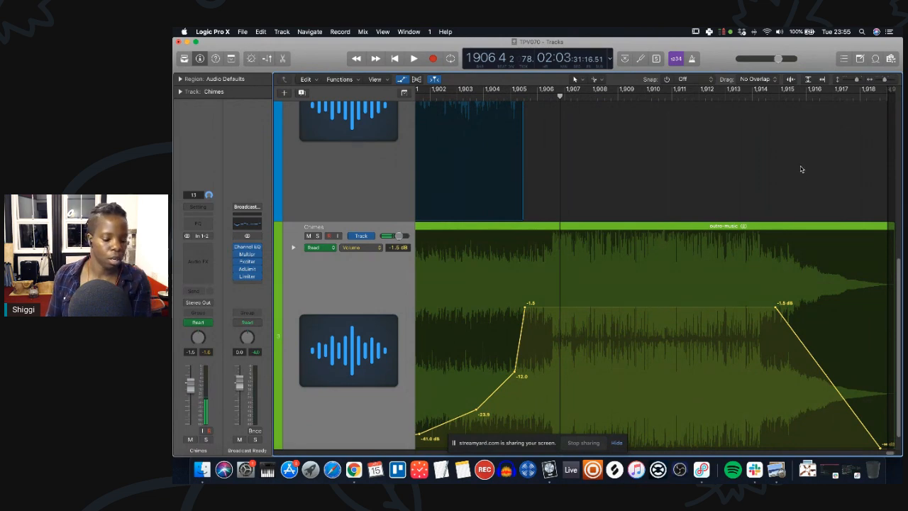
key(a)
scroll(681, 283, left, 15)
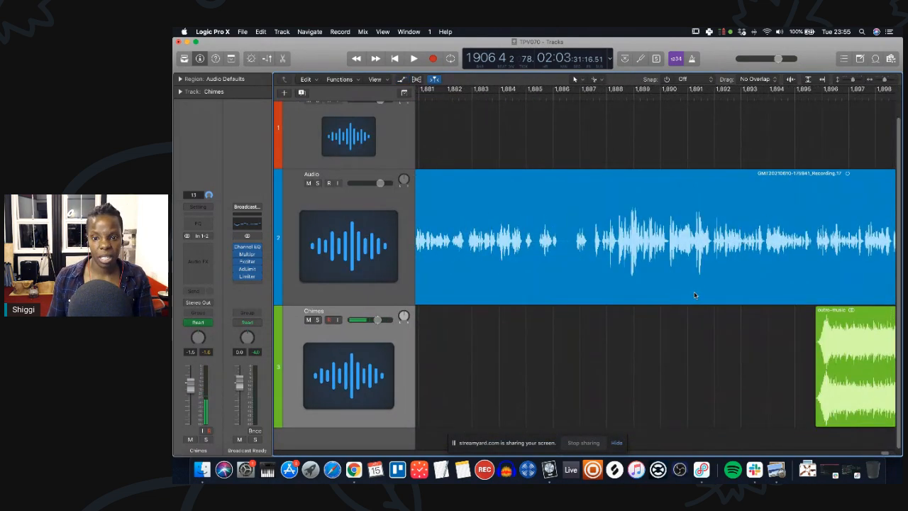
Play the vocal, split it at a pause, and shift the later vocal section and outro music slightly earlier.
key(space)
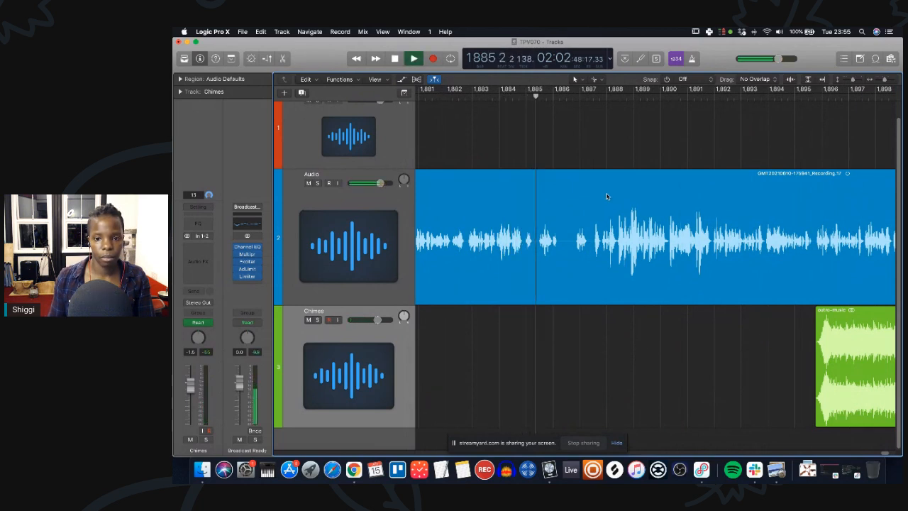
click(575, 266)
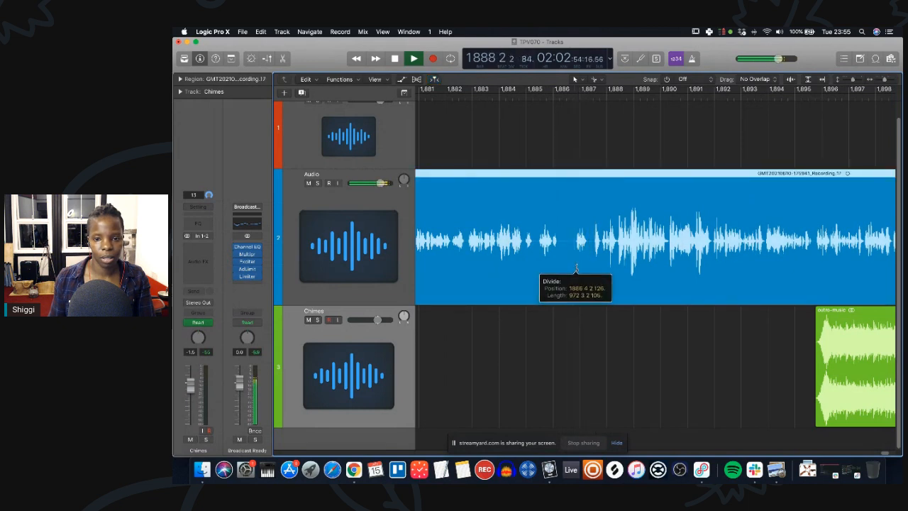
key(space)
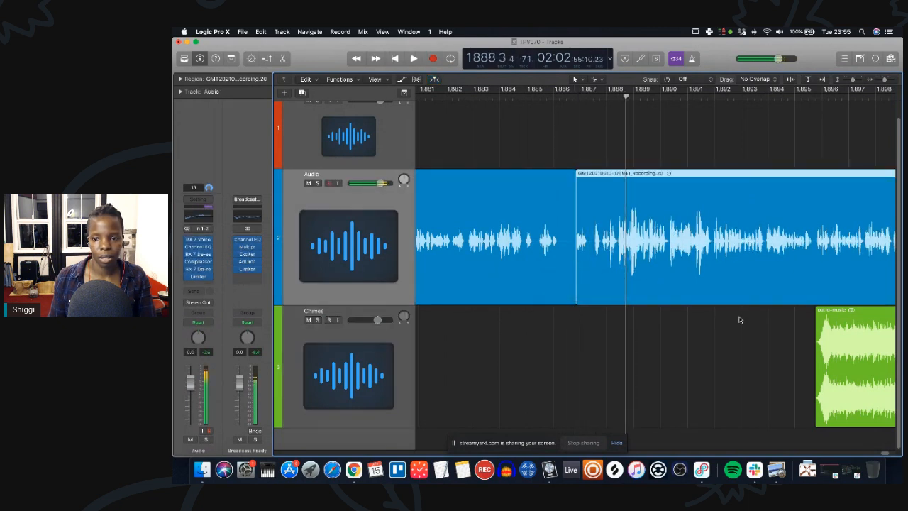
shift+click(833, 330)
drag(655, 243, 645, 244)
Play the new edit, then split out and delete a short piece of the vocal right after the cut.
click(514, 97)
key(space)
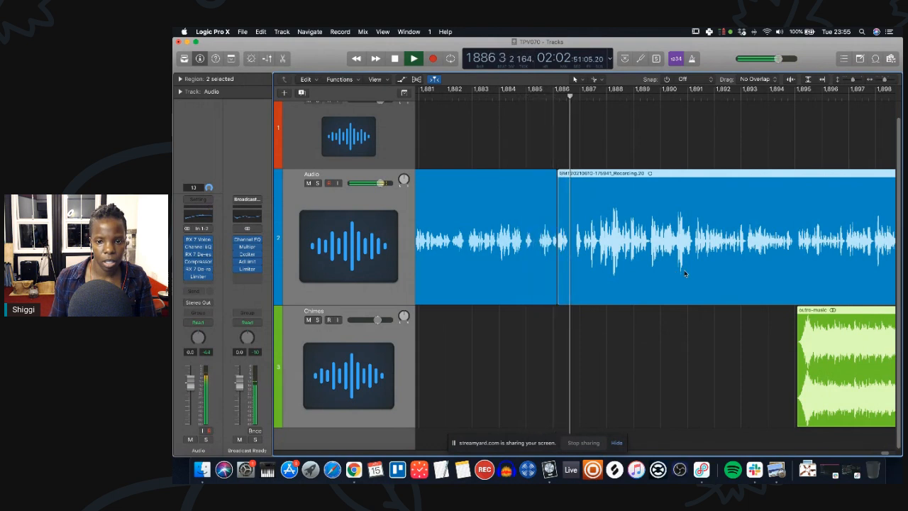
key(space)
scroll(584, 286, up, 10)
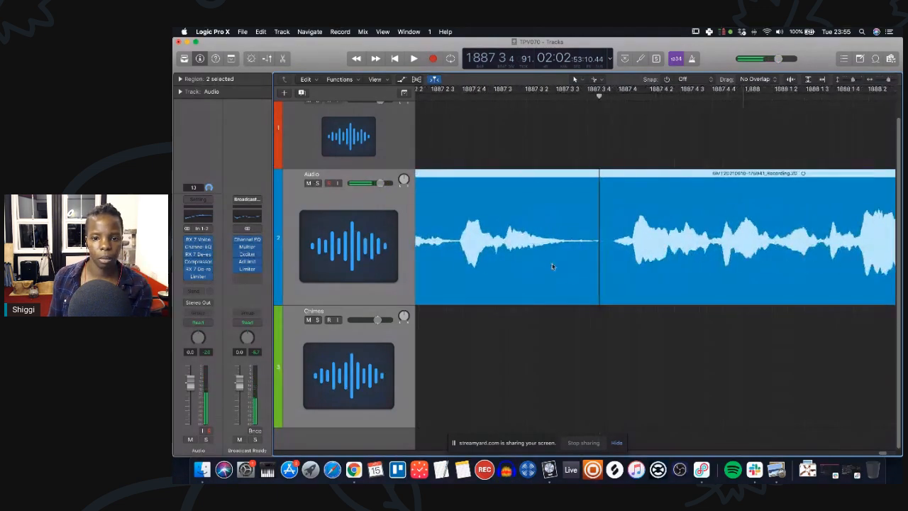
scroll(569, 258, left, 3)
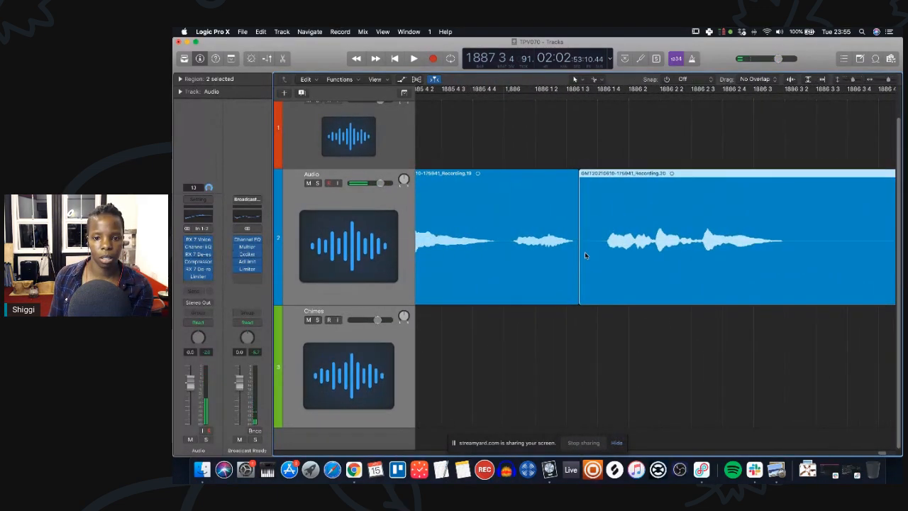
click(626, 360)
super+click(605, 256)
click(593, 255)
key(Delete)
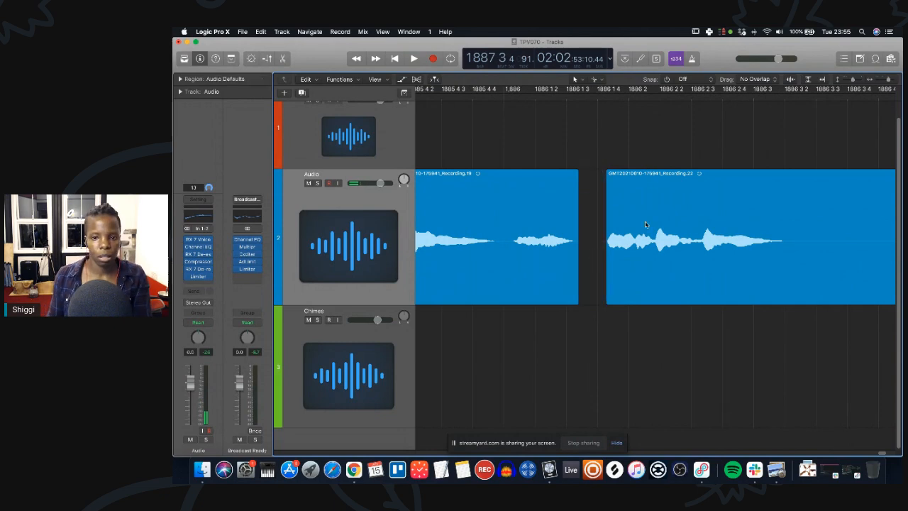
Select the following vocal section with the outro music and move them earlier to close the gap.
key(super+Left)
key(super+Left)
key(super+Left)
key(super+Left)
key(super+Left)
key(super+Left)
scroll(704, 314, right, 10)
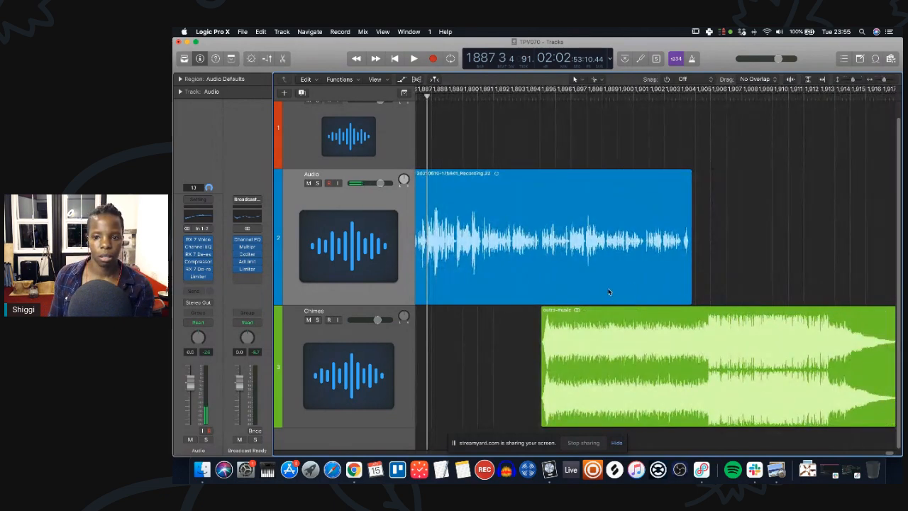
click(621, 297)
click(621, 295)
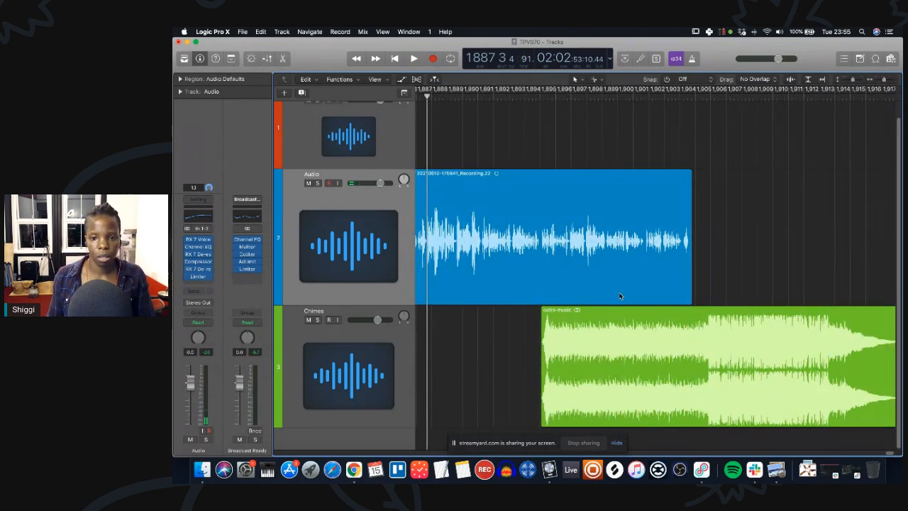
shift+click(612, 353)
scroll(597, 336, left, 10)
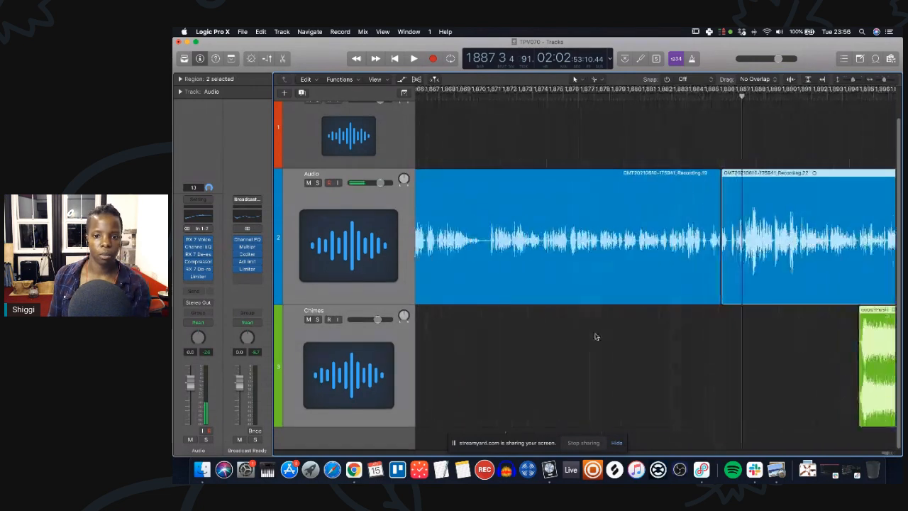
scroll(753, 274, left, 1)
key(super+Right)
key(super+Right)
key(super+Right)
key(super+Right)
key(super+Right)
key(super+Right)
scroll(653, 252, left, 2)
key(super+Right)
key(super+Right)
key(super+Right)
key(super+Right)
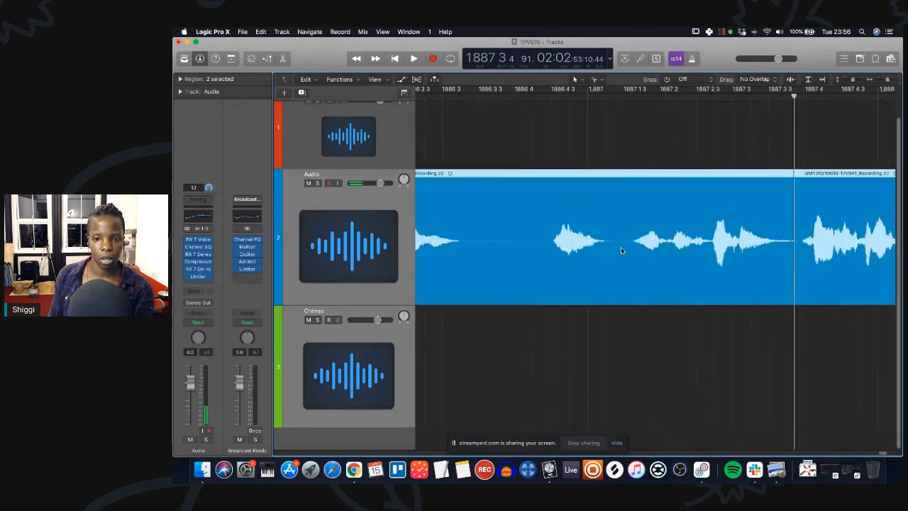
scroll(623, 249, left, 10)
scroll(623, 250, left, 3)
drag(639, 261, 596, 259)
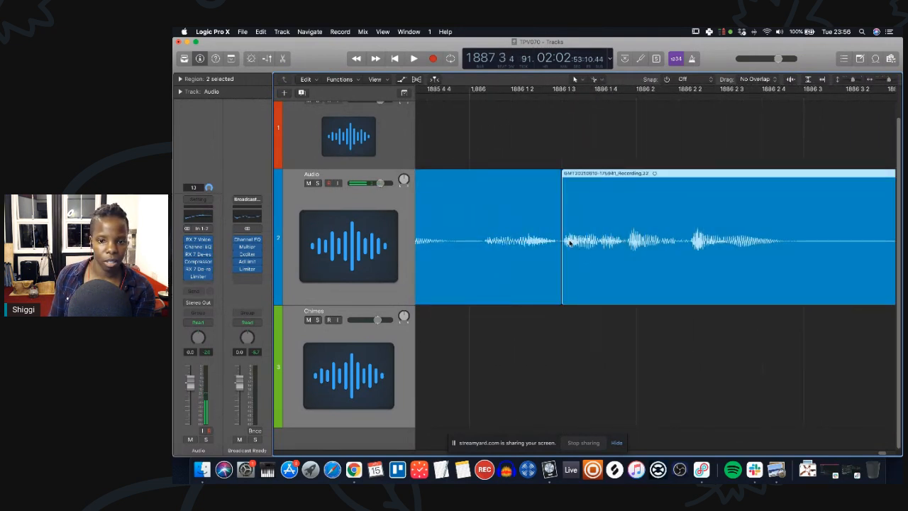
Play back the joined edit and zoom out to review the whole episode.
key(super+Left)
key(super+Left)
key(super+Left)
key(super+Left)
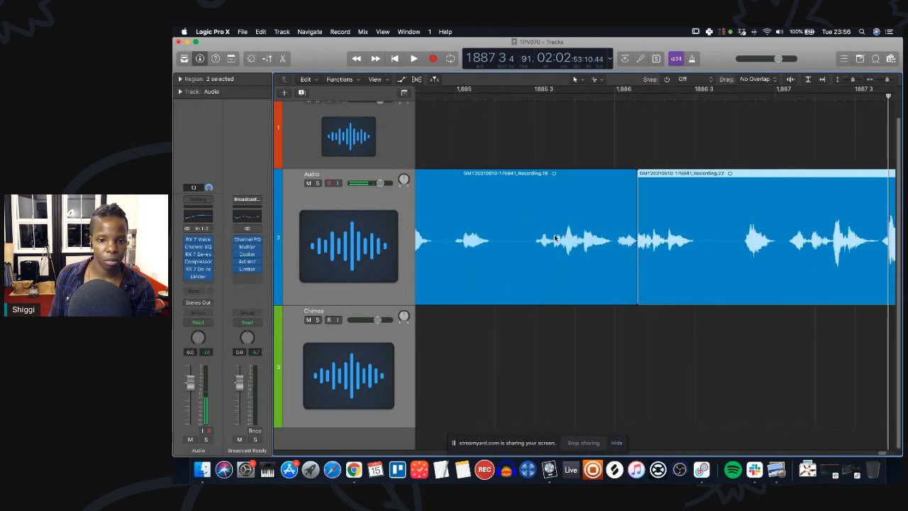
key(space)
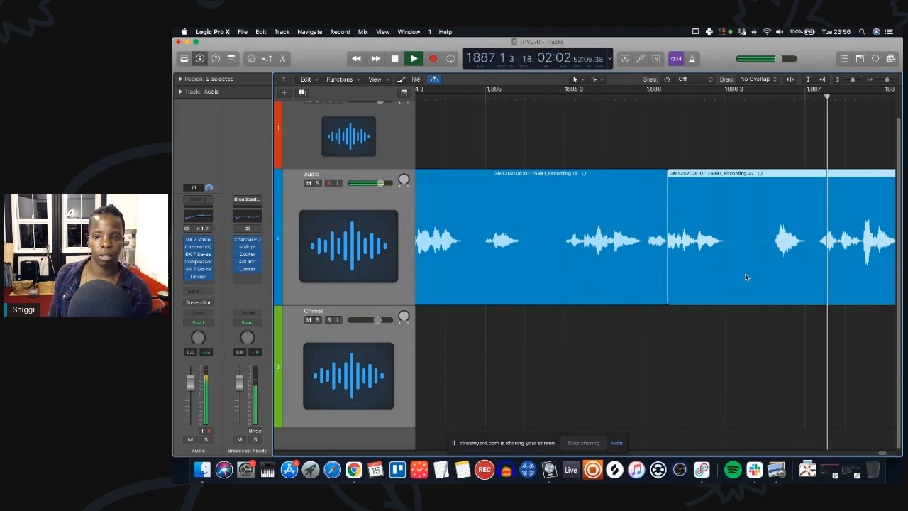
key(space)
key(super+Left)
key(super+Left)
key(super+Left)
key(super+Left)
key(super+Left)
key(super+Left)
key(super+Left)
key(super+Left)
key(super+Left)
key(super+Left)
key(super+Left)
key(super+Left)
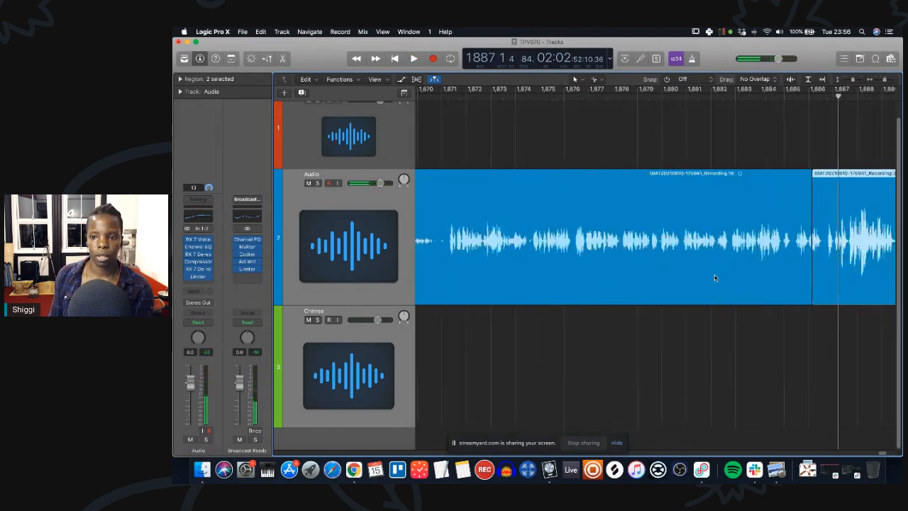
key(super+Left)
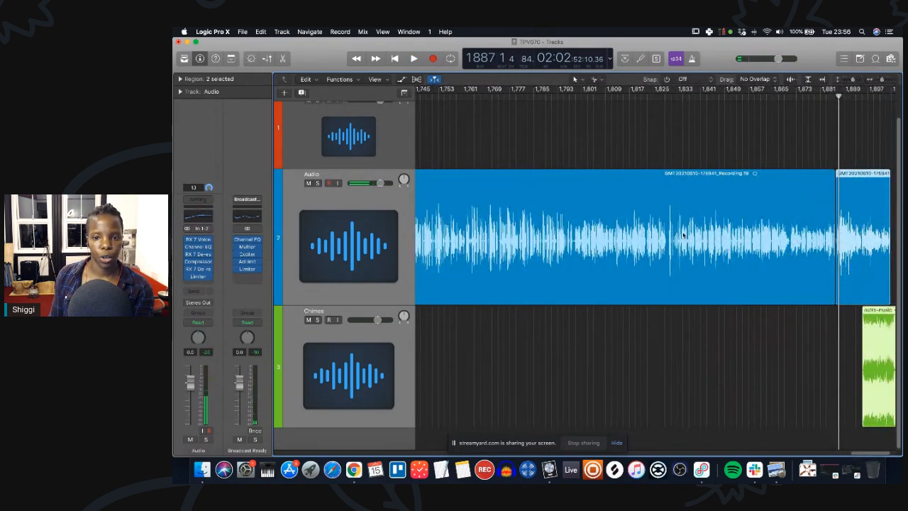
key(super+Left)
key(super+Left)
key(super+Left)
key(super+Left)
key(super+Left)
key(super+Left)
key(super+Left)
key(super+Left)
key(super+Left)
key(super+Left)
click(693, 357)
key(super+Left)
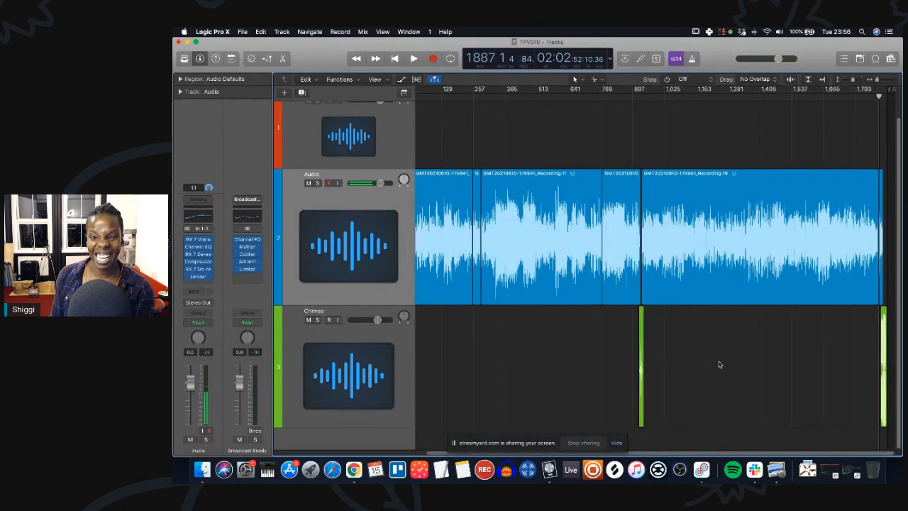
scroll(516, 345, left, 2)
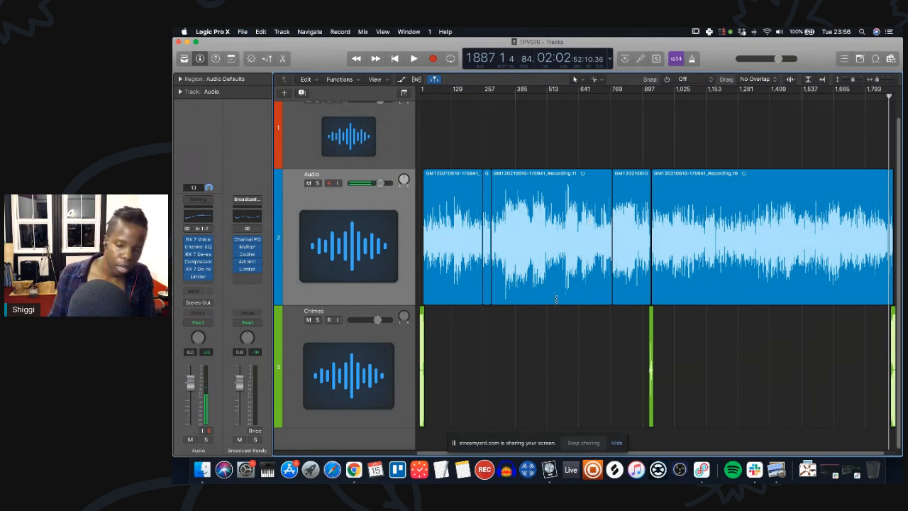
Open the Bounce dialog, choose MP3 as the destination, and open the ID3 settings.
key(super+b)
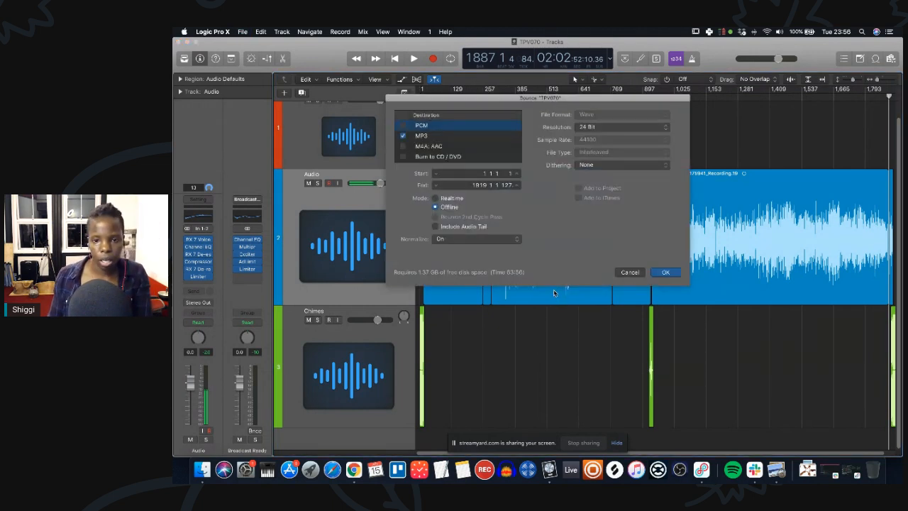
click(458, 137)
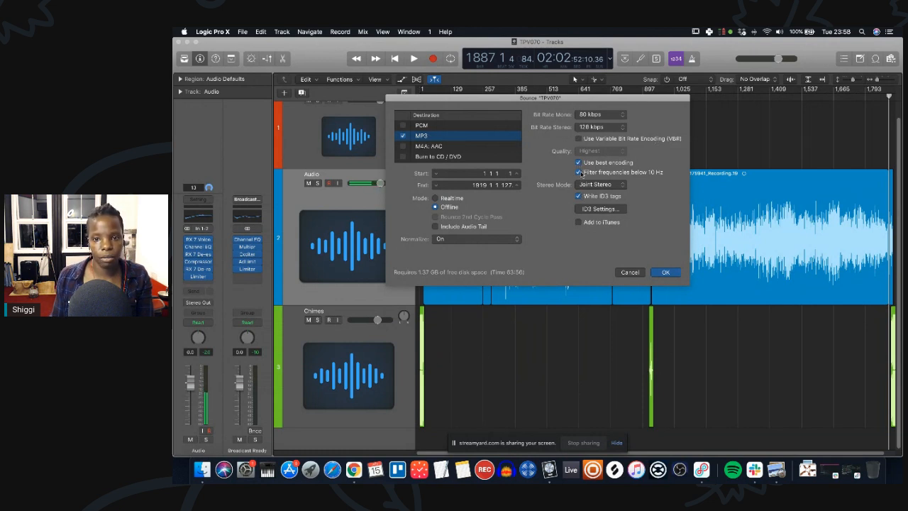
click(592, 211)
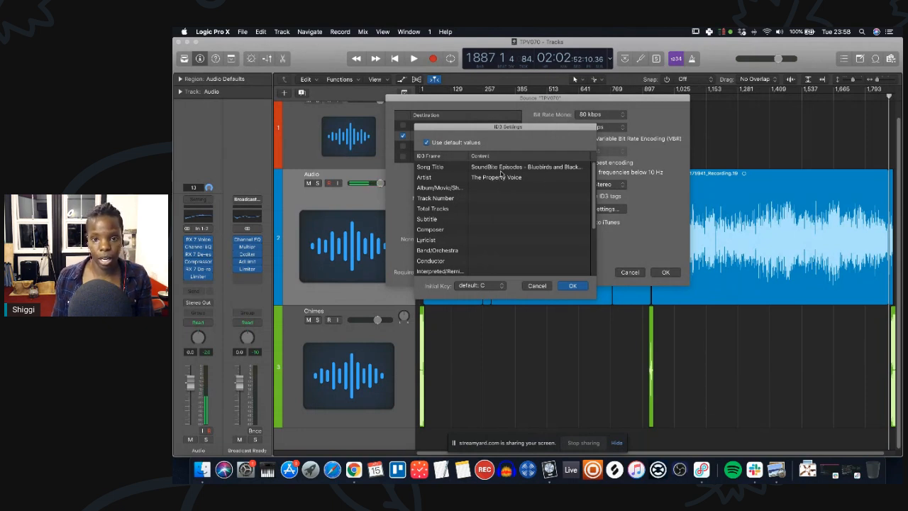
Set the Song Title ID3 tag to Property Core Skills - Panel Discussion.
double_click(483, 175)
double_click(487, 167)
click(512, 167)
key(super+a)
key(BackSpace)
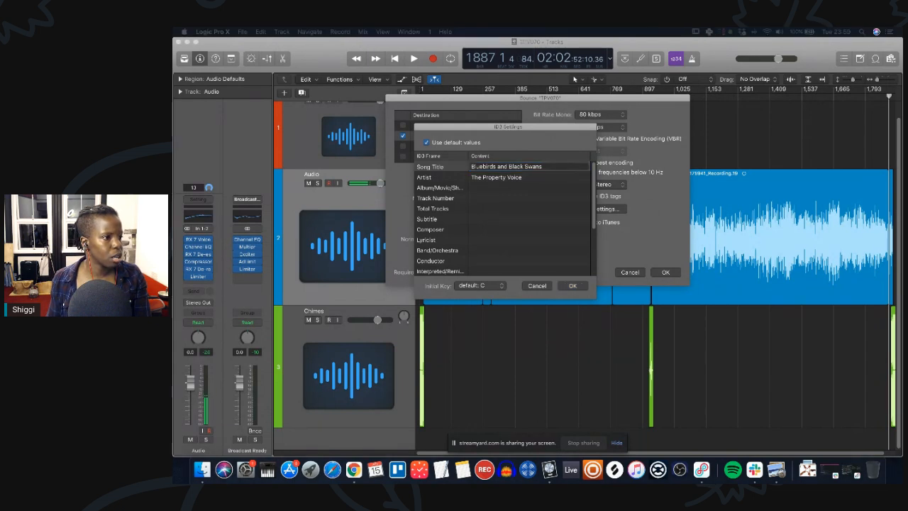
click(474, 166)
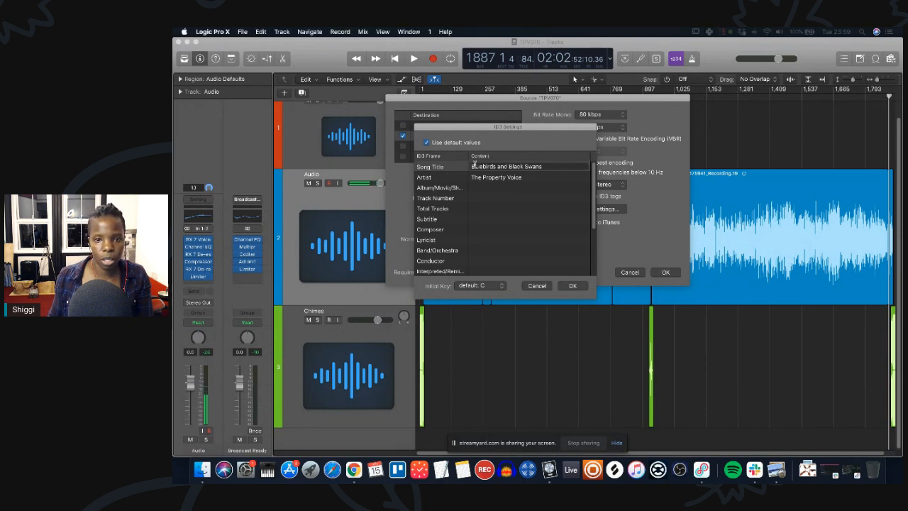
text(Property Core)
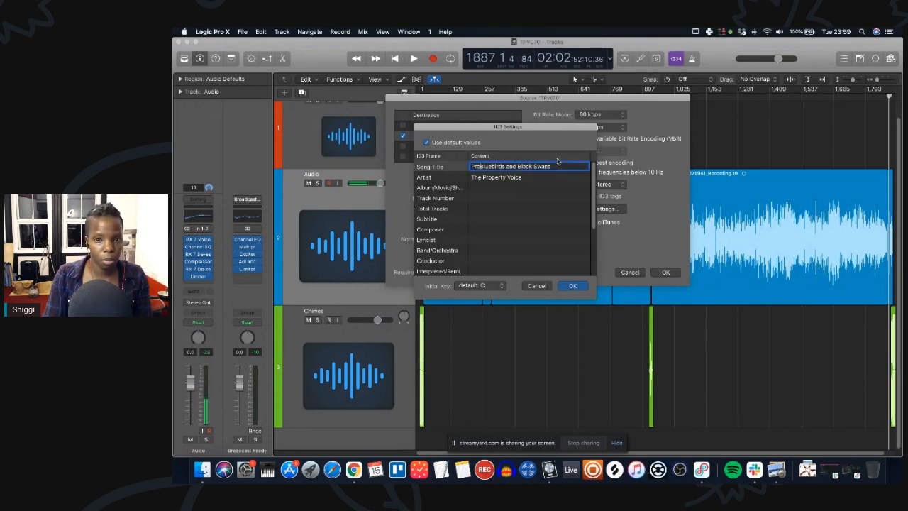
text( Skills - Par)
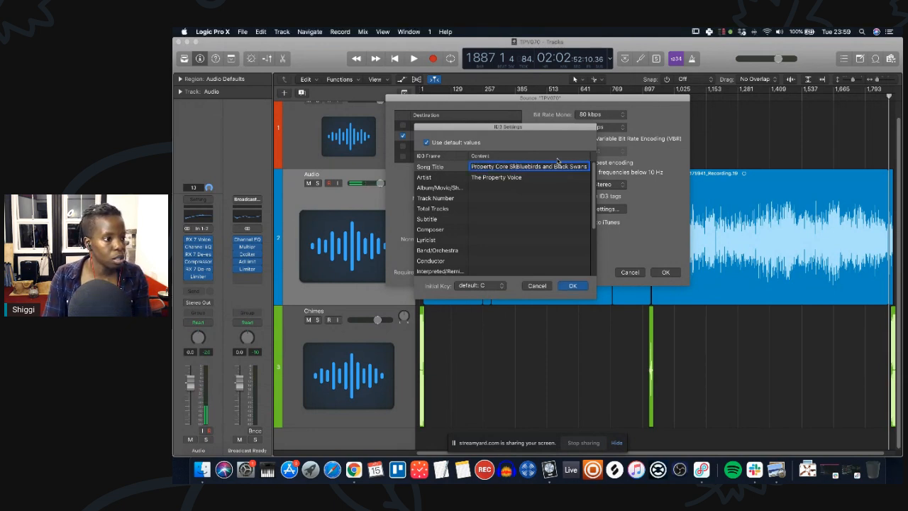
text(nel Discussio)
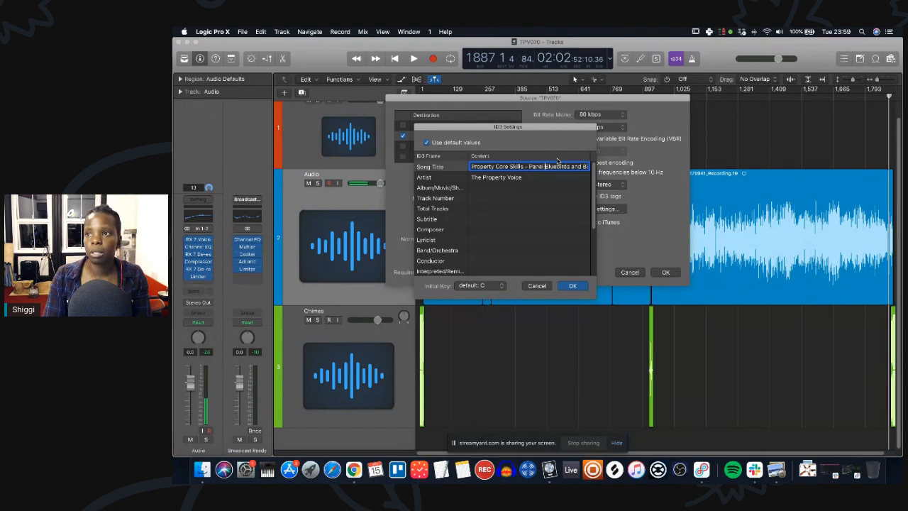
text(n)
key(Delete)
key(Delete)
key(Delete)
key(Delete)
key(Delete)
key(Delete)
key(Delete)
key(Delete)
key(Delete)
key(Delete)
key(Delete)
key(Delete)
key(Delete)
key(Delete)
key(Delete)
key(Delete)
key(Delete)
key(Delete)
key(Delete)
key(Delete)
key(Delete)
key(Delete)
key(Delete)
key(Delete)
key(Delete)
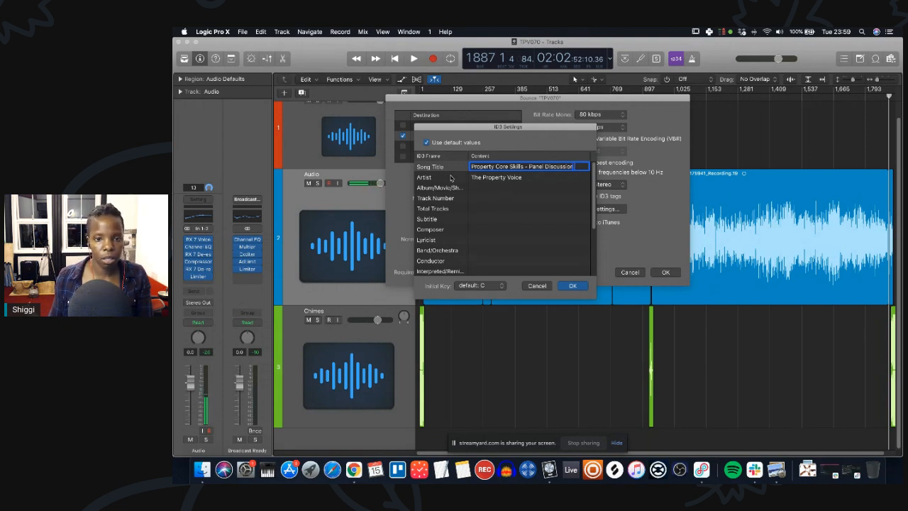
click(550, 178)
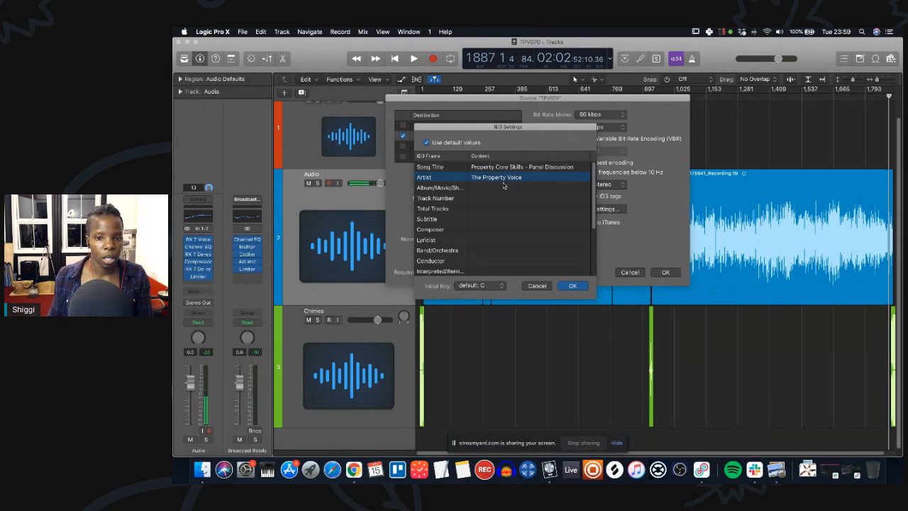
scroll(511, 213, down, 4)
click(482, 272)
click(482, 271)
text(www.th)
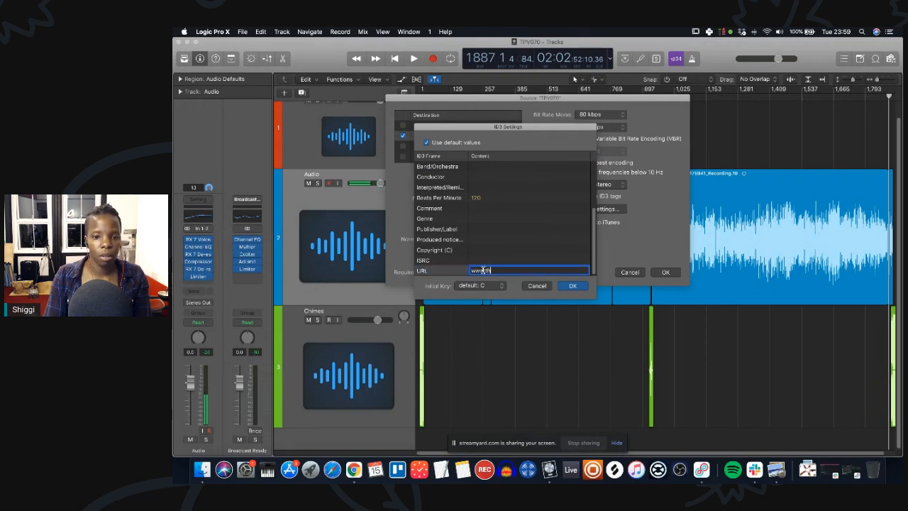
text(epropertyvoice.net)
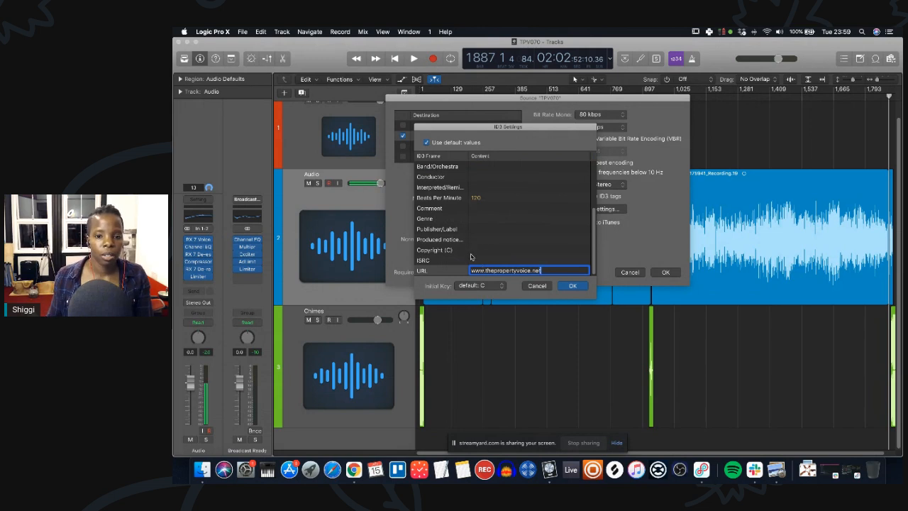
Set the Copyright ID3 tag to 2021 The Property Voice.
click(483, 249)
text(202)
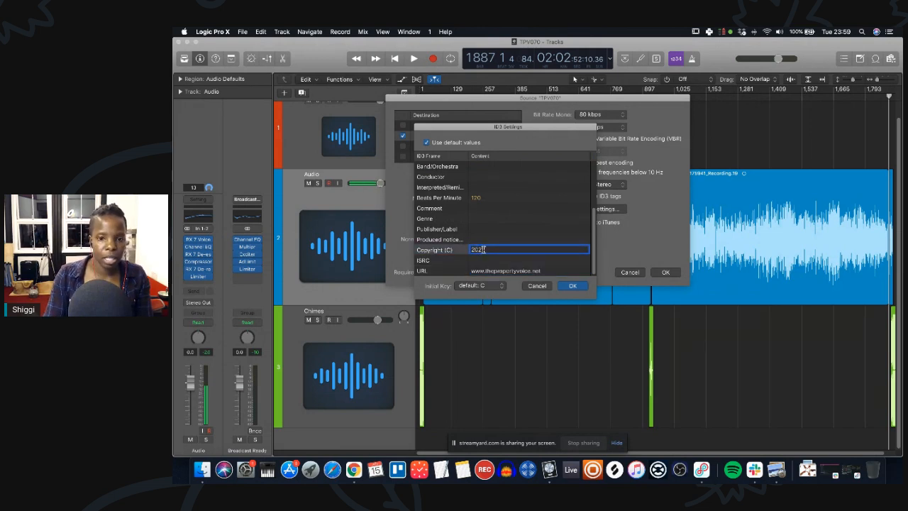
text( The Property Voice)
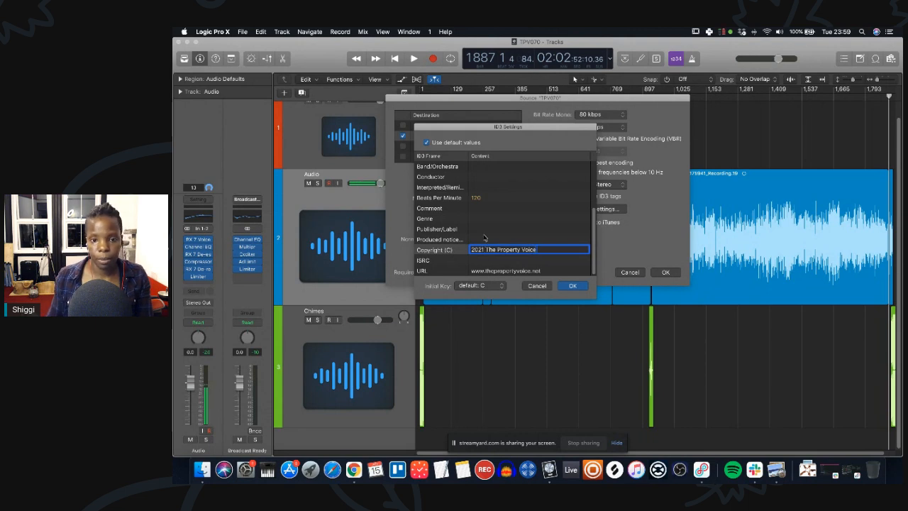
Set the Produced notice ID3 tag to 2021 AudioFy LTD.
click(478, 239)
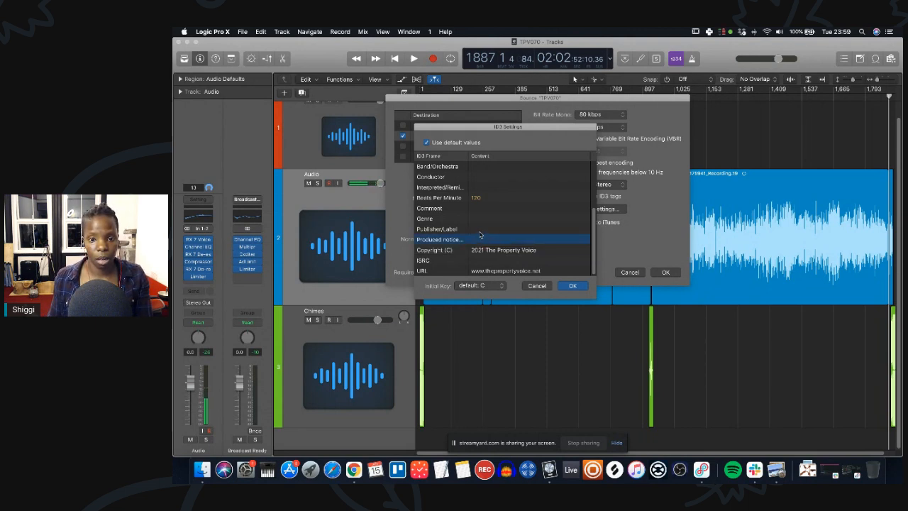
click(475, 239)
text(2021)
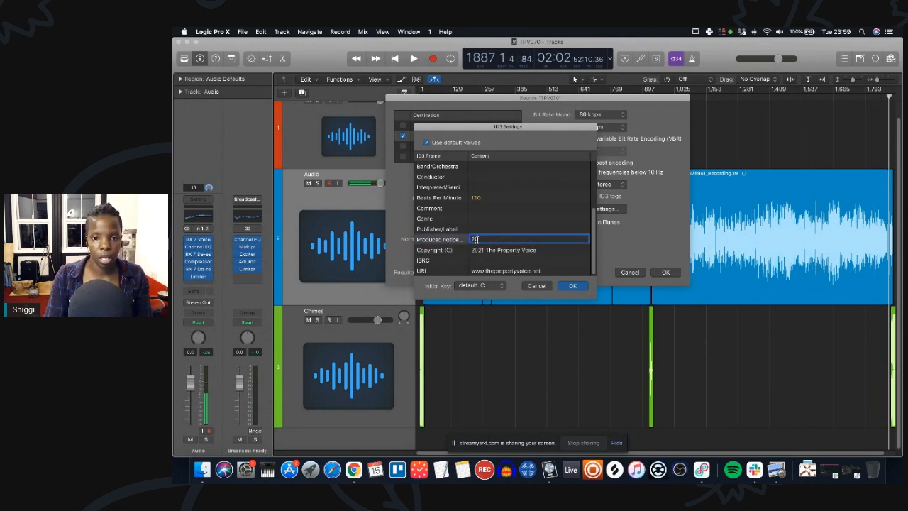
text( Audio)
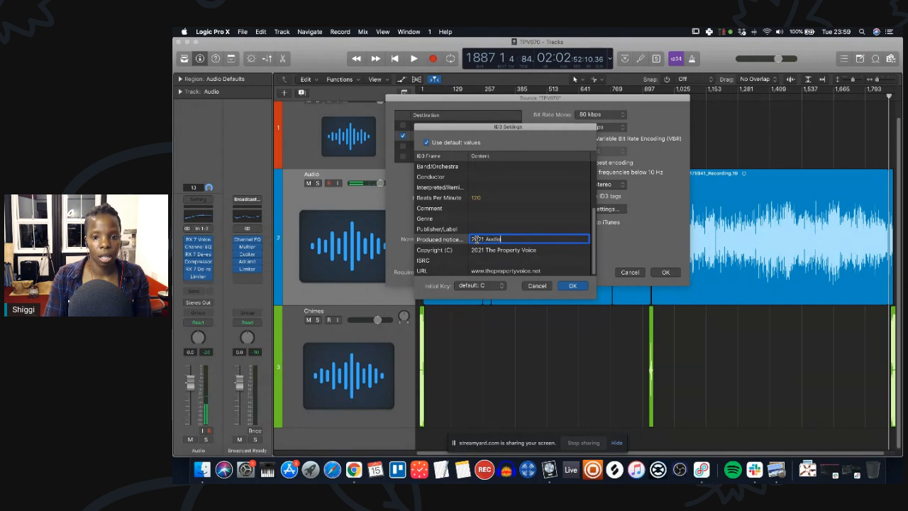
text(Fy LTD)
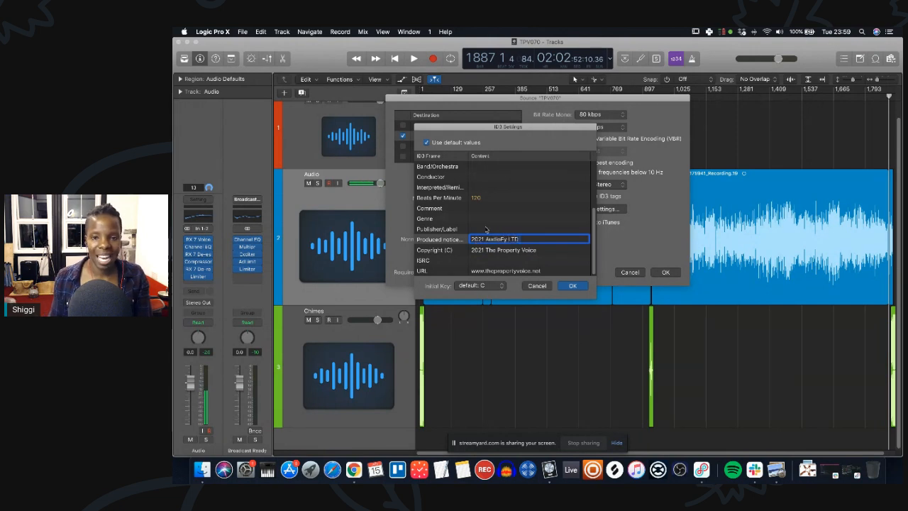
Set the Genre ID3 tag to Podcast.
click(486, 212)
click(481, 220)
click(481, 220)
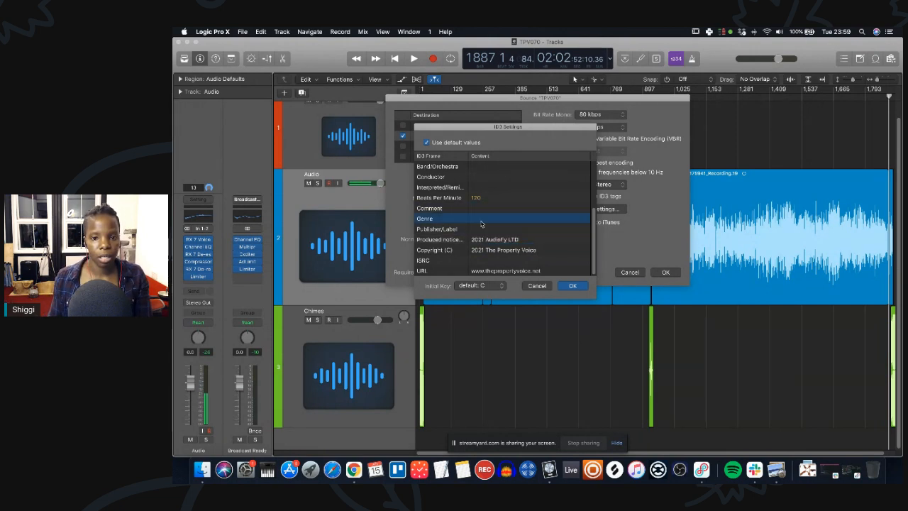
text(Podcast)
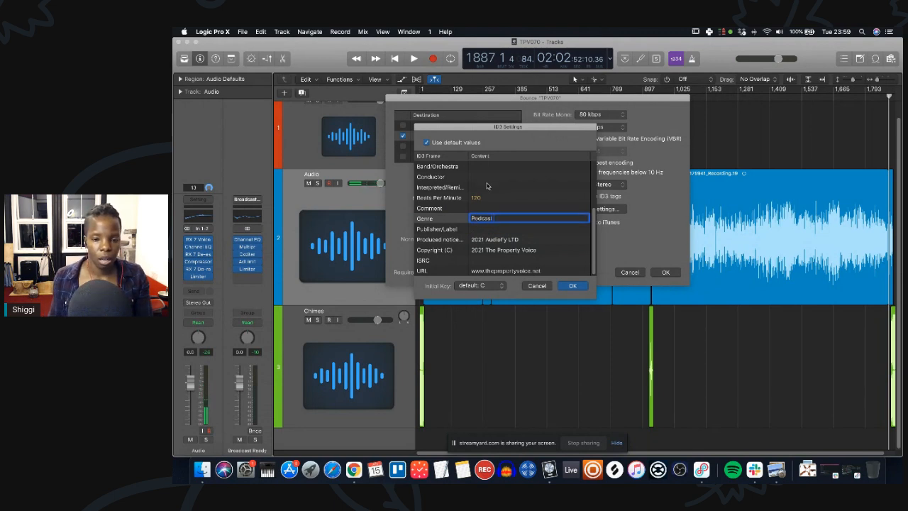
click(511, 211)
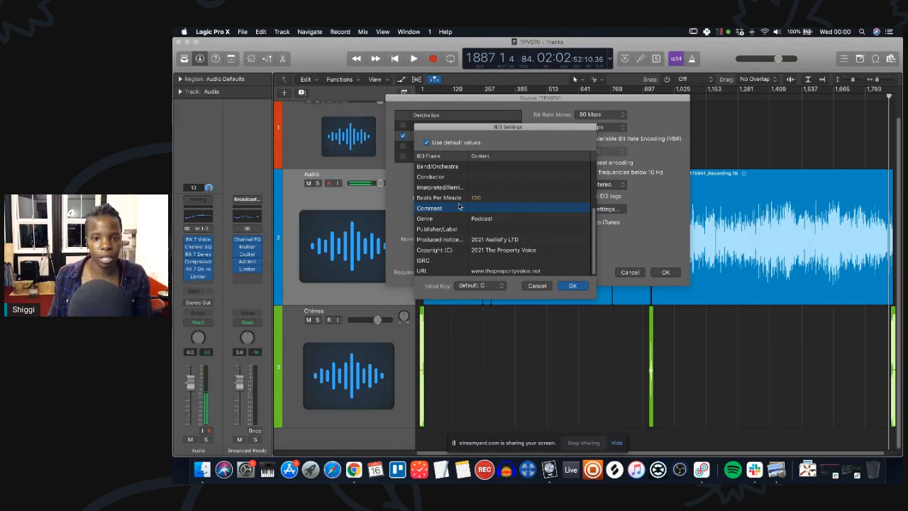
Review the filled-in ID3 tag list and confirm the ID3 settings.
scroll(503, 207, up, 5)
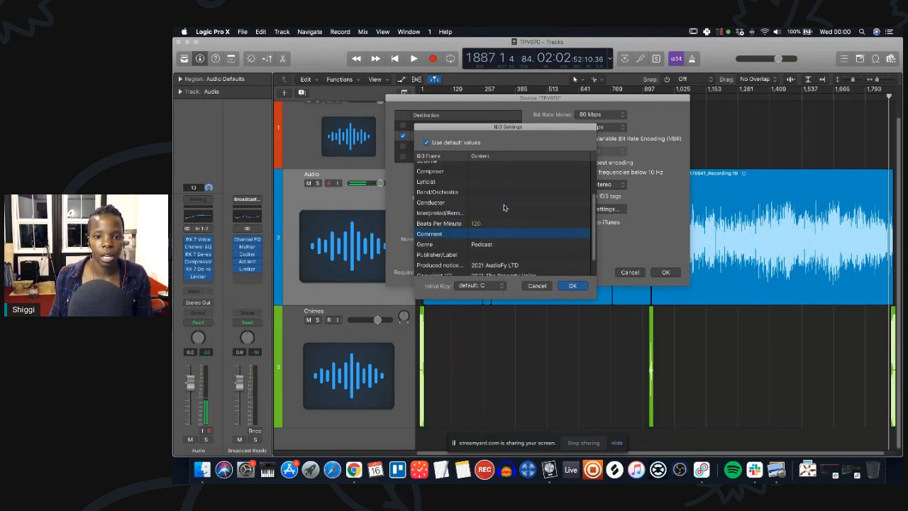
scroll(503, 205, down, 5)
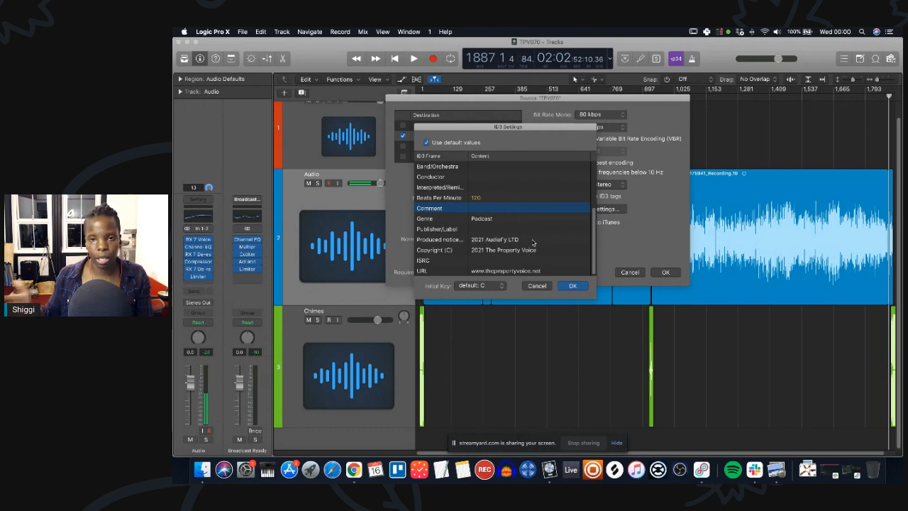
scroll(525, 214, up, 3)
scroll(521, 198, down, 3)
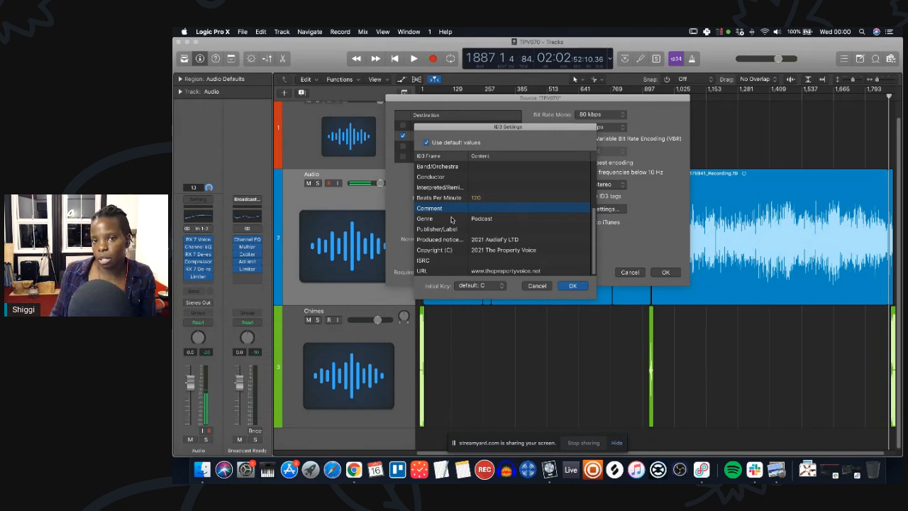
click(573, 284)
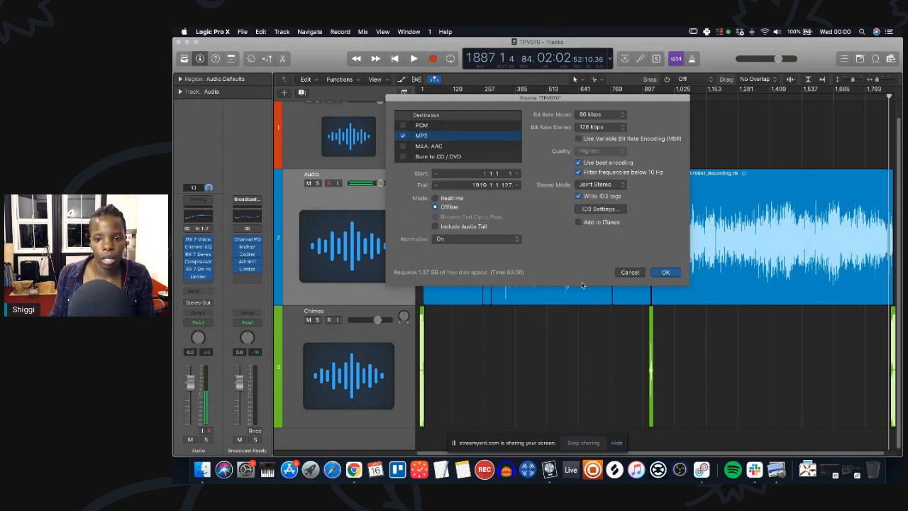
Start the MP3 bounce and choose the client's Final Episodes folder as the save location.
click(667, 273)
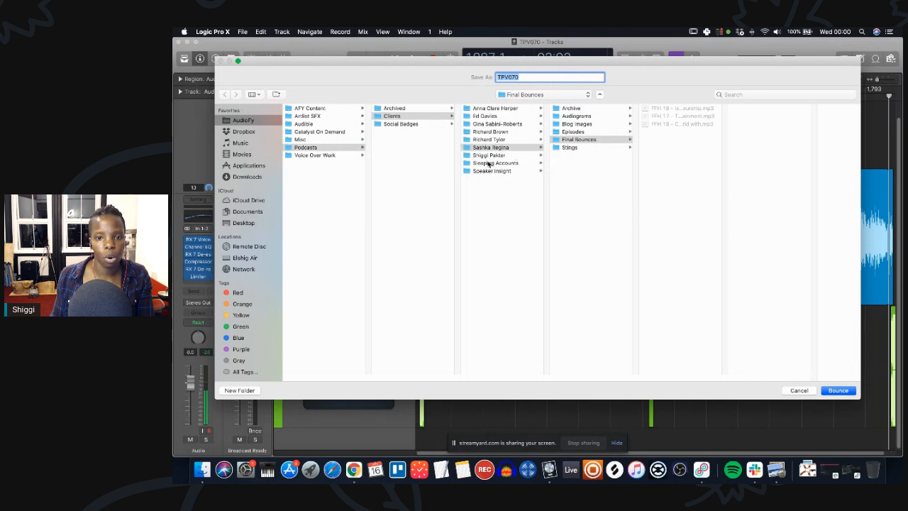
click(489, 132)
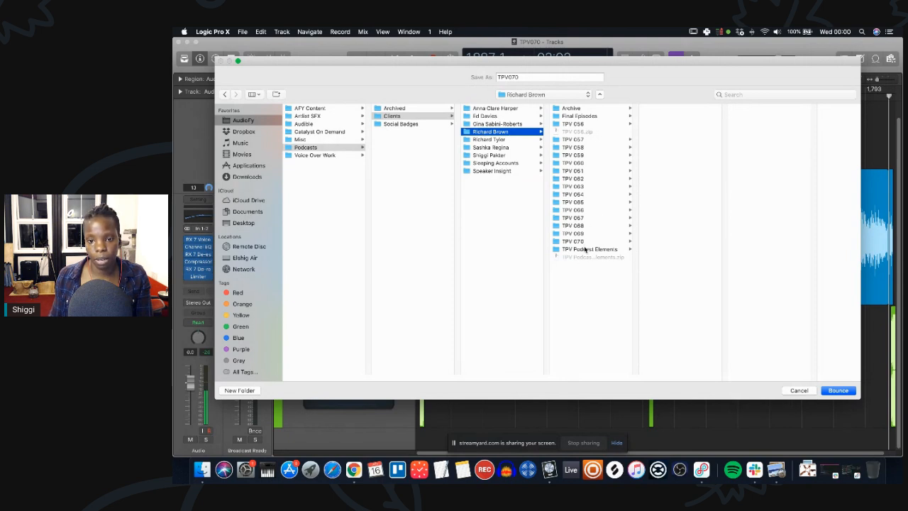
click(584, 117)
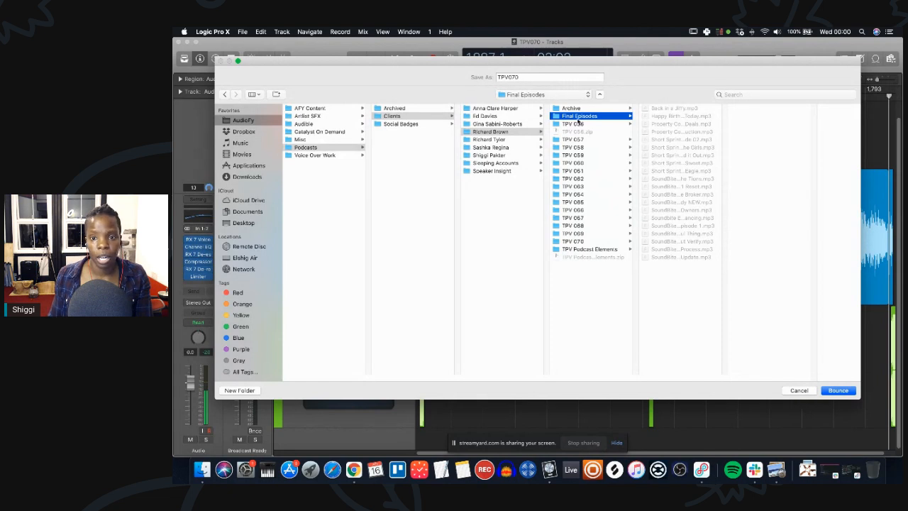
click(595, 243)
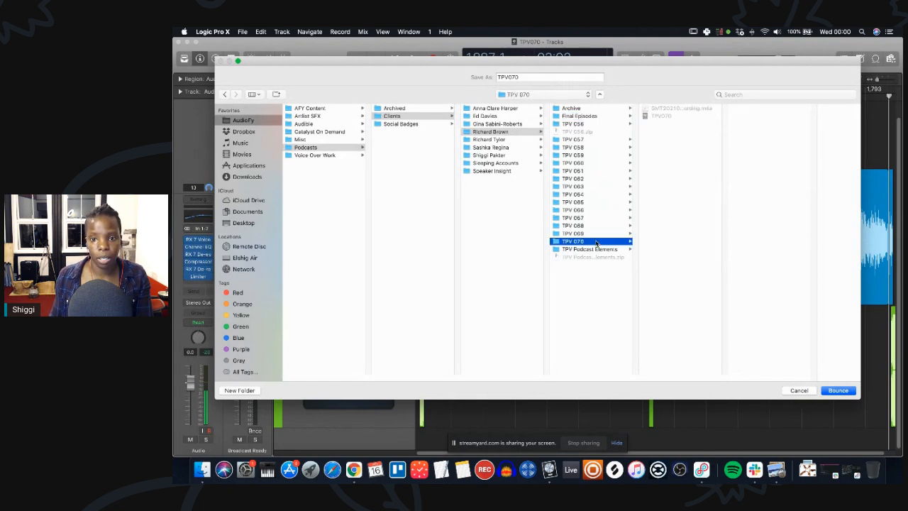
click(594, 118)
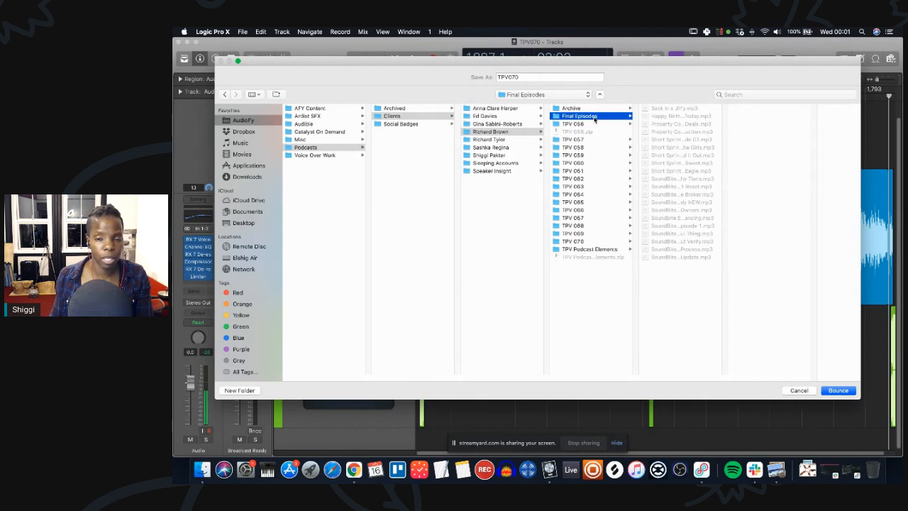
Name the bounced file Property Core Skills - Panel Discussion and bounce it.
double_click(532, 78)
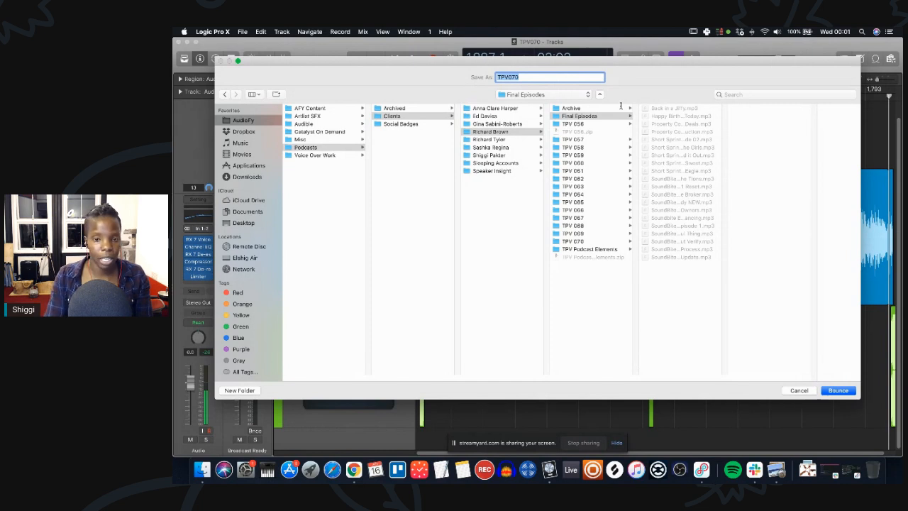
text(Property Co)
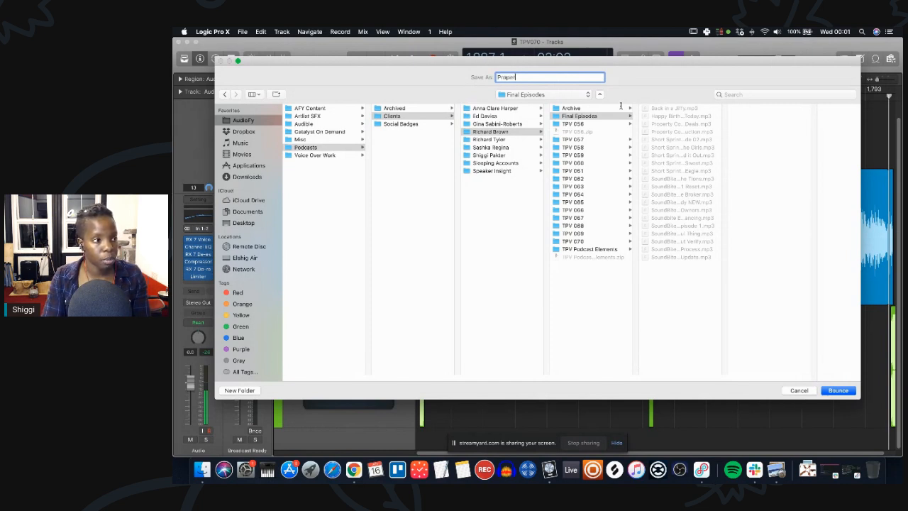
text(re Skills - Panel)
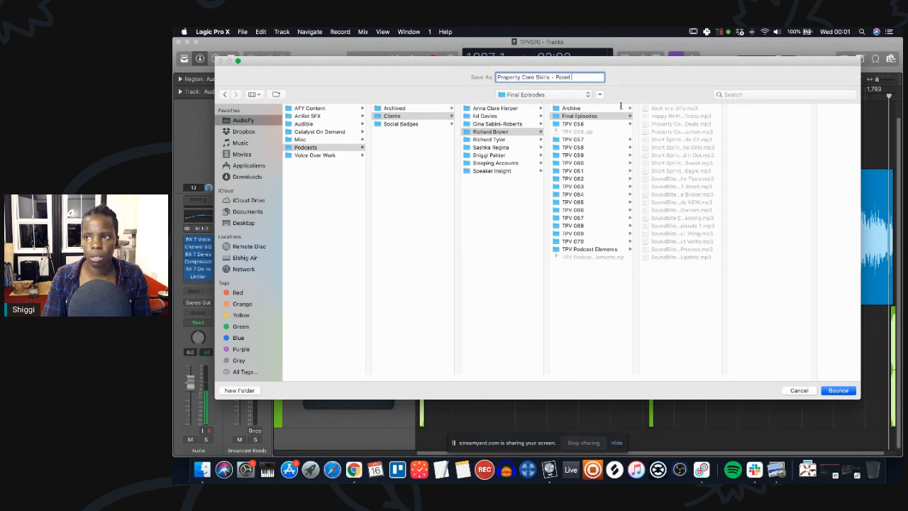
text( Discussion)
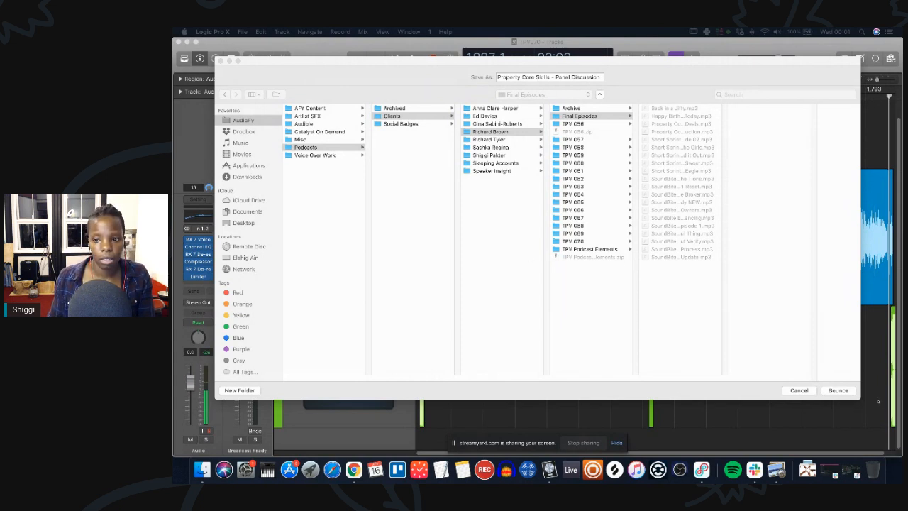
key(Return)
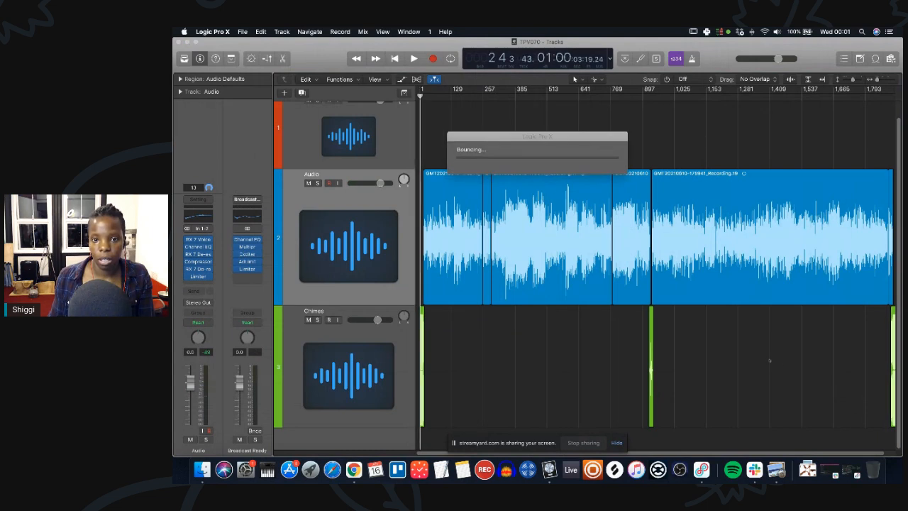